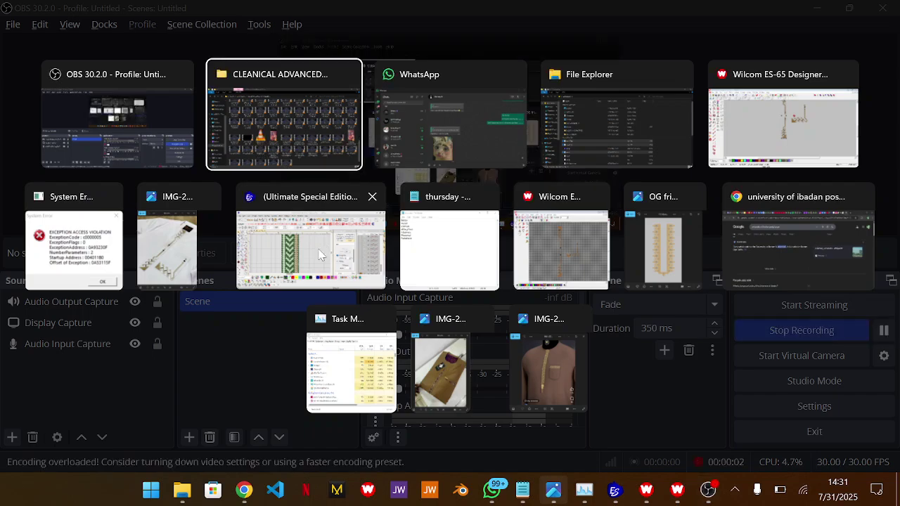
- Switch to Wilcom ES-65 Designer, show the object list and copy the entire wk dj design into a new design
left_click(805, 164)
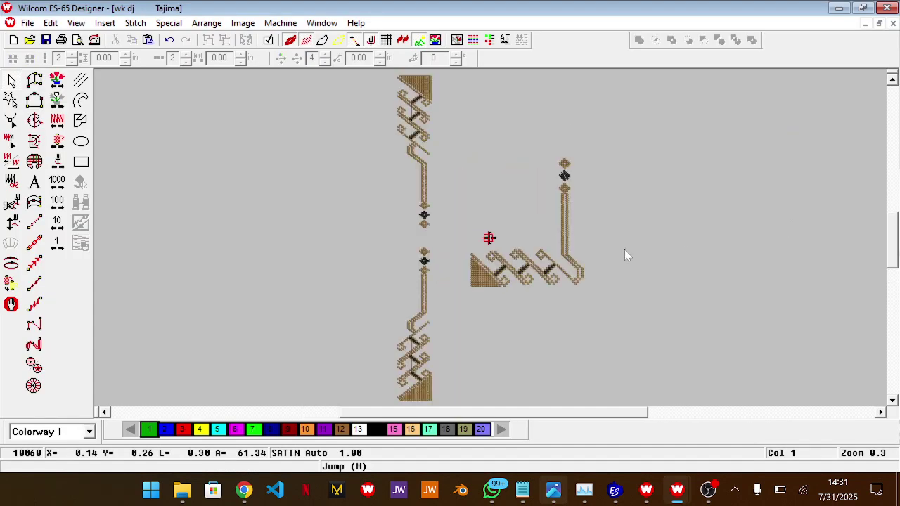
key("shift+l")
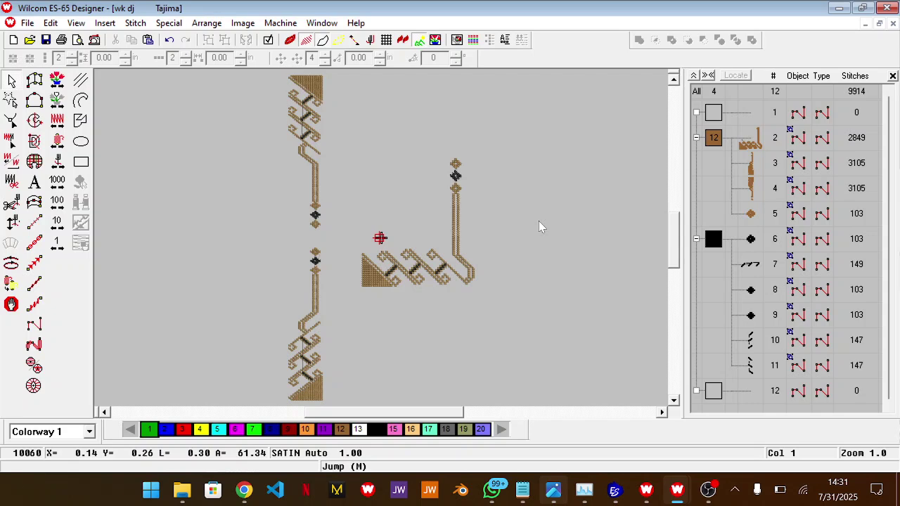
key("ctrl+a")
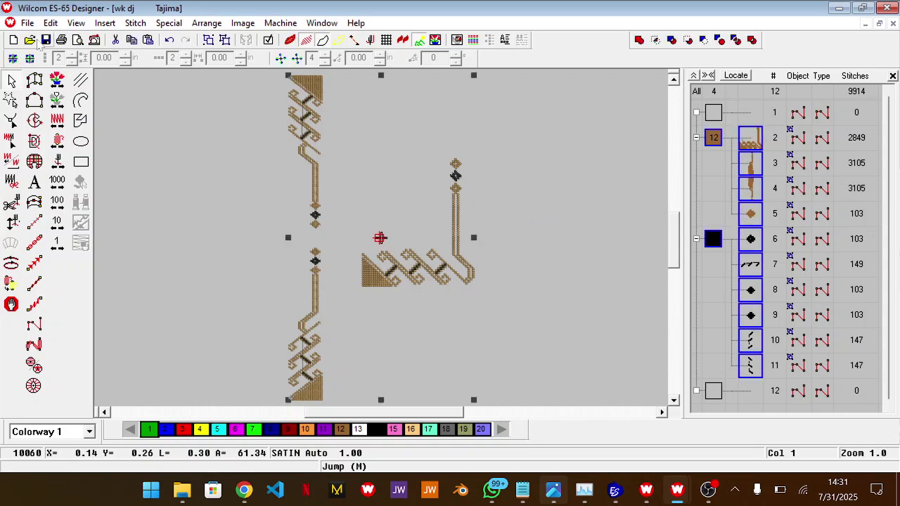
left_click(13, 40)
key("ctrl+v")
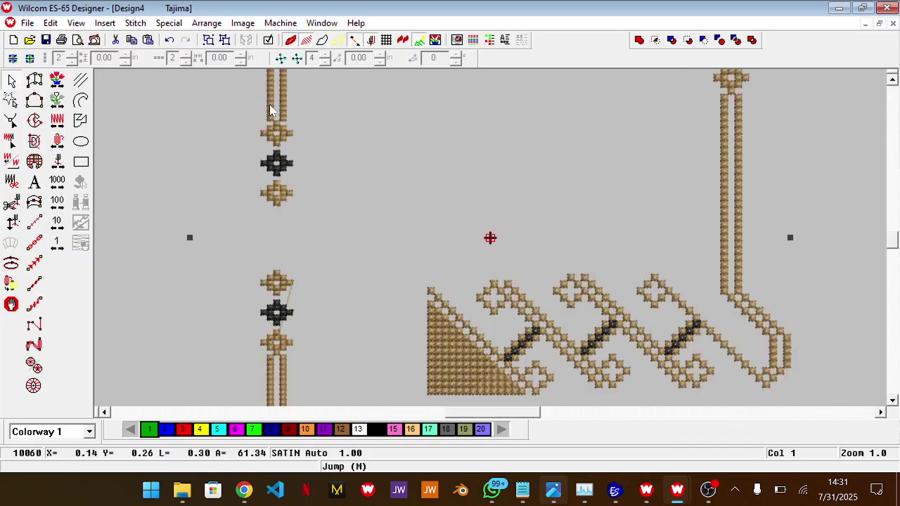
key("shift+l")
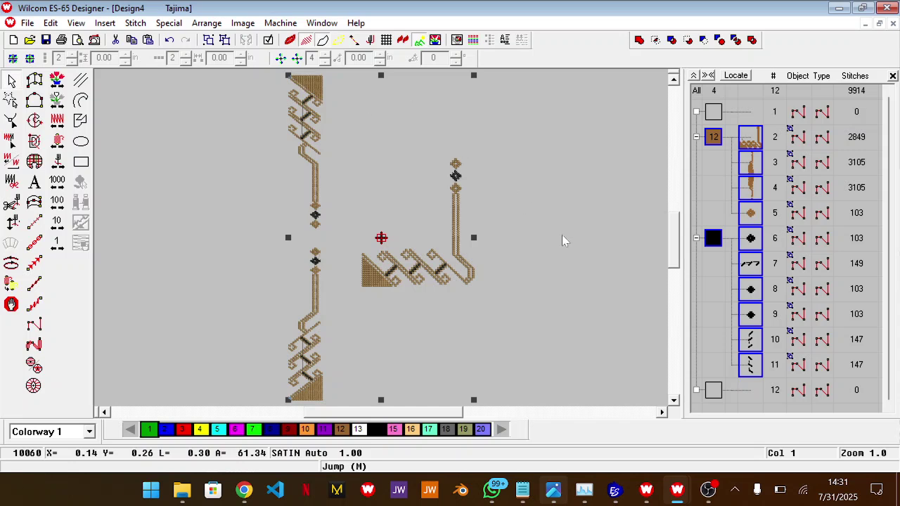
left_click(563, 241)
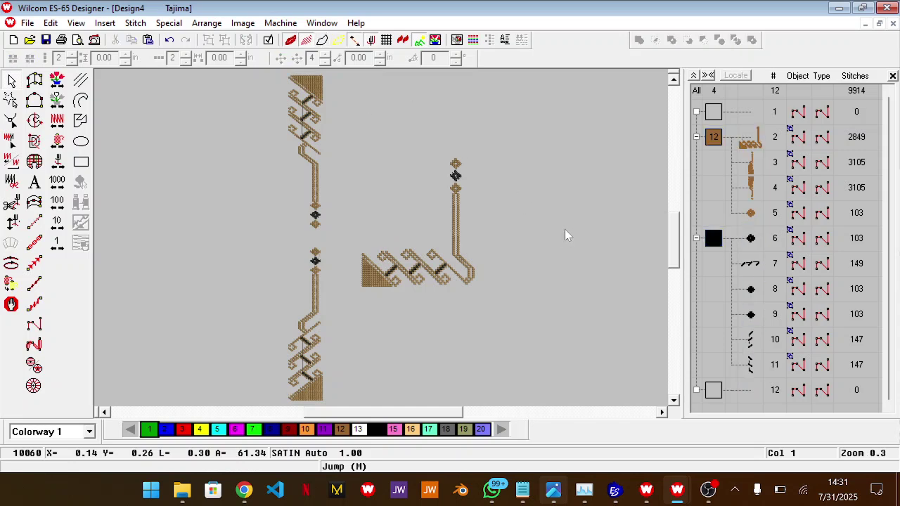
- Ungroup the L-shaped motif and try moving its brown stitching diagonally down, away from the black pieces
left_click(471, 246)
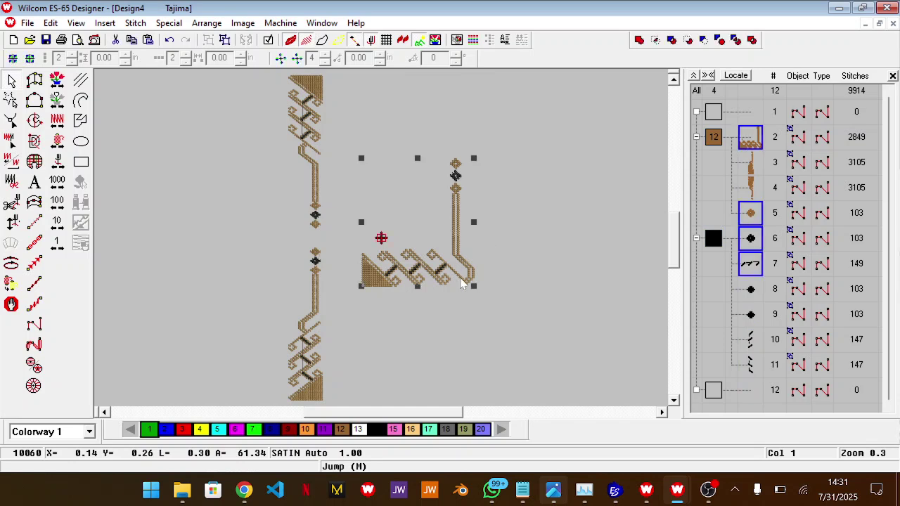
left_click(453, 240)
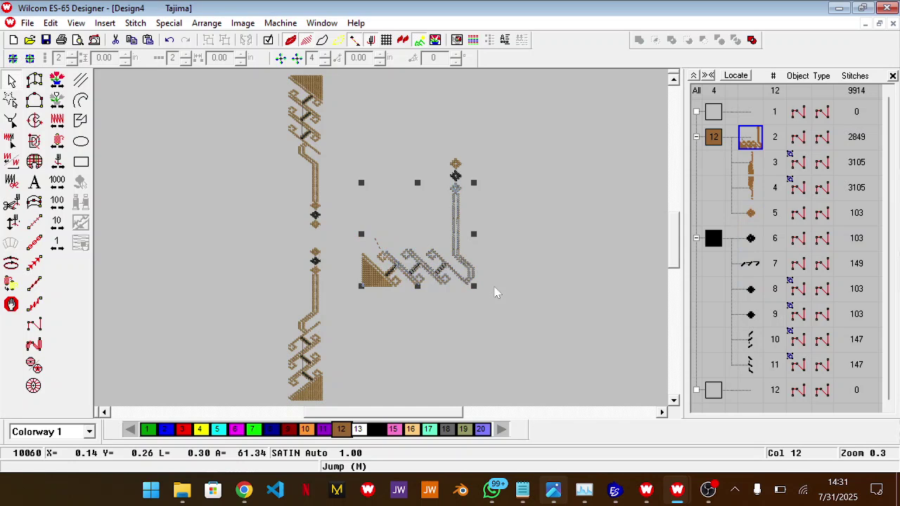
left_click(419, 256)
left_click_drag(462, 264, 476, 263)
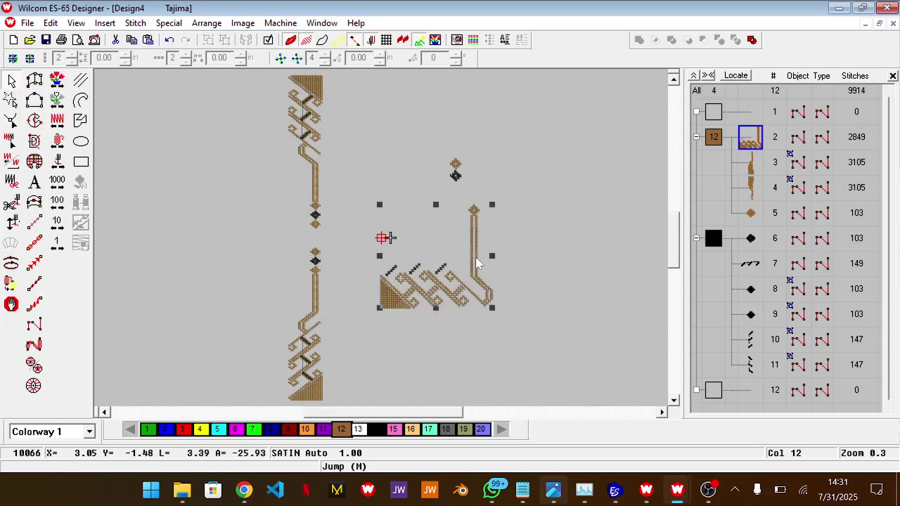
left_click(548, 263)
- Draw a circle in the empty area beside the L-shaped motif and convert it to a green satin-filled object
left_click_drag(437, 415, 469, 419)
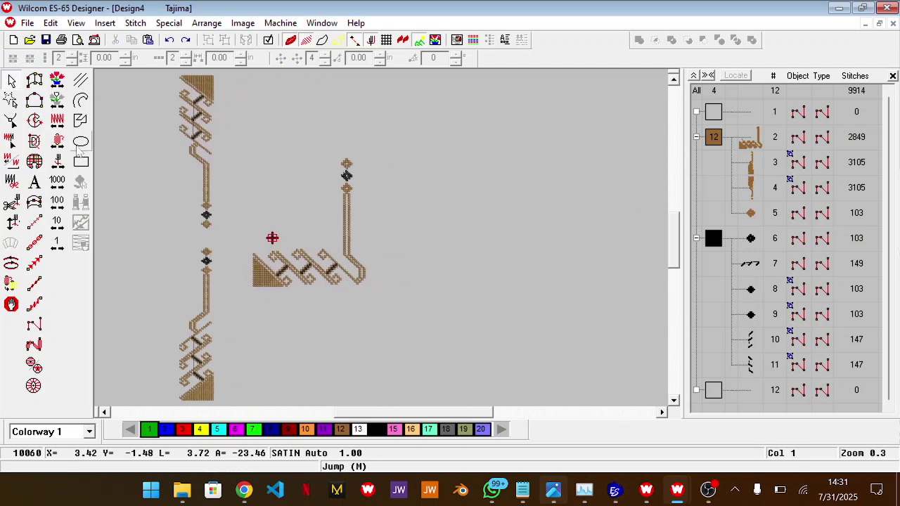
left_click(80, 144)
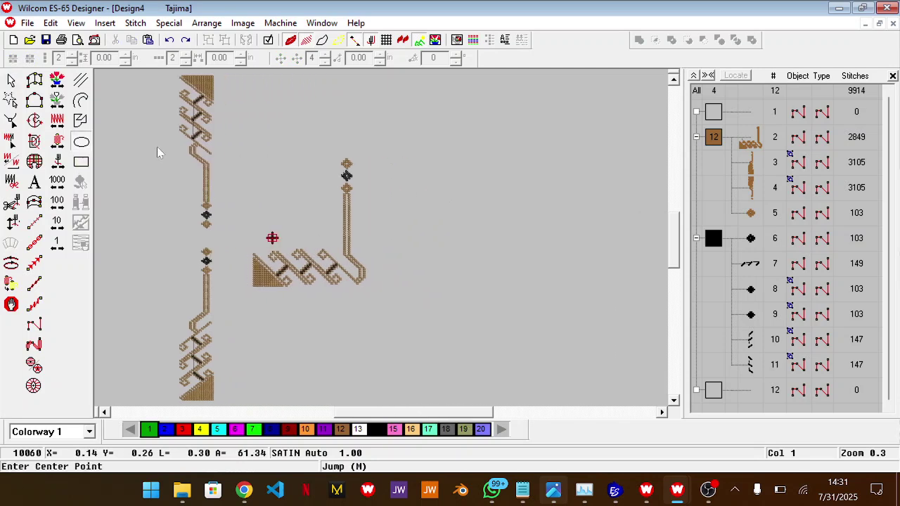
left_click(480, 167)
left_click(481, 225)
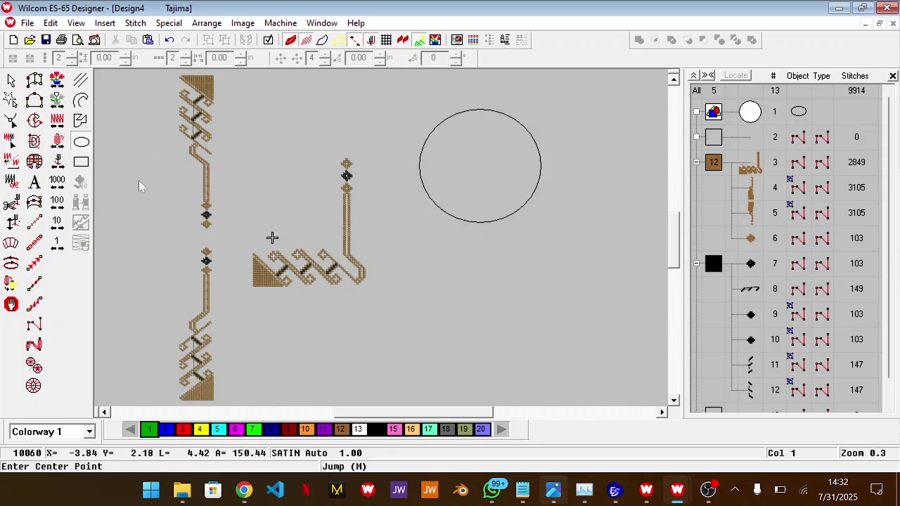
key("Escape")
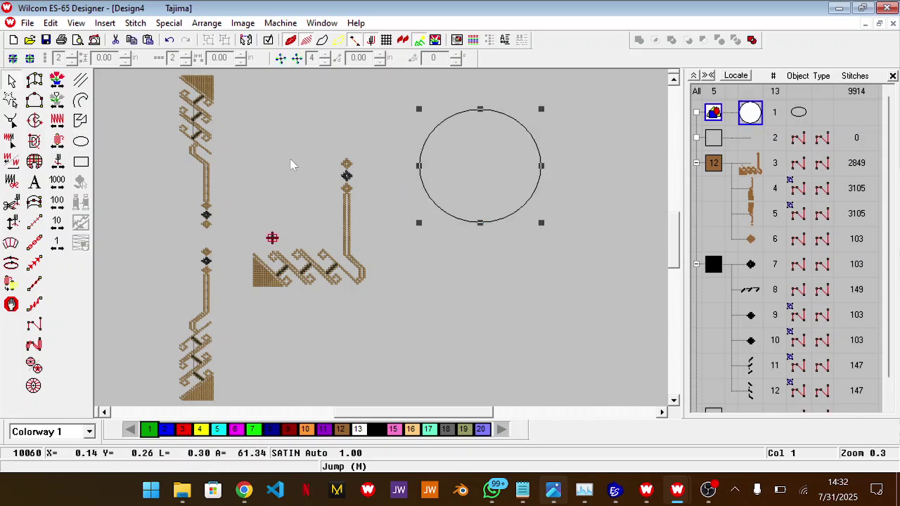
left_click(34, 120)
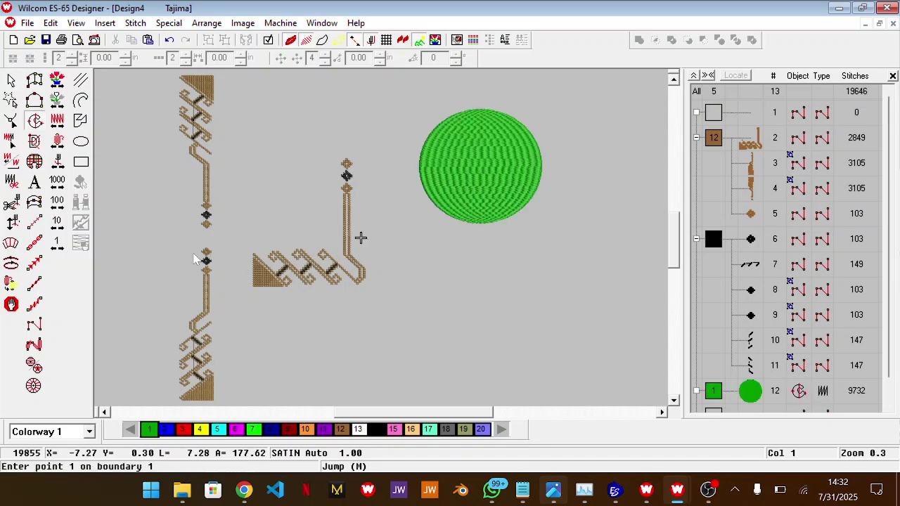
key("Escape")
- Duplicate the green circle, place the copy below the original and reshape its lower-right edge into a notched C shape
key("ctrl+d")
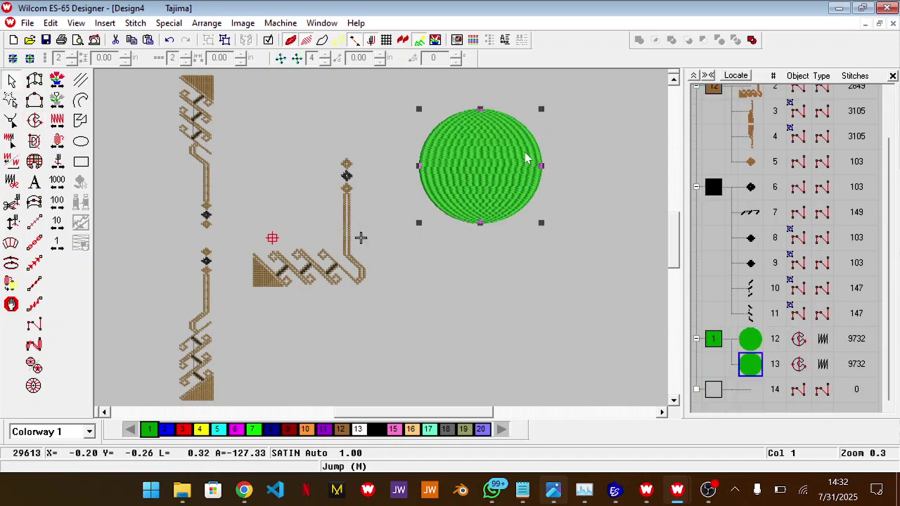
left_click_drag(525, 157, 524, 331)
key("h")
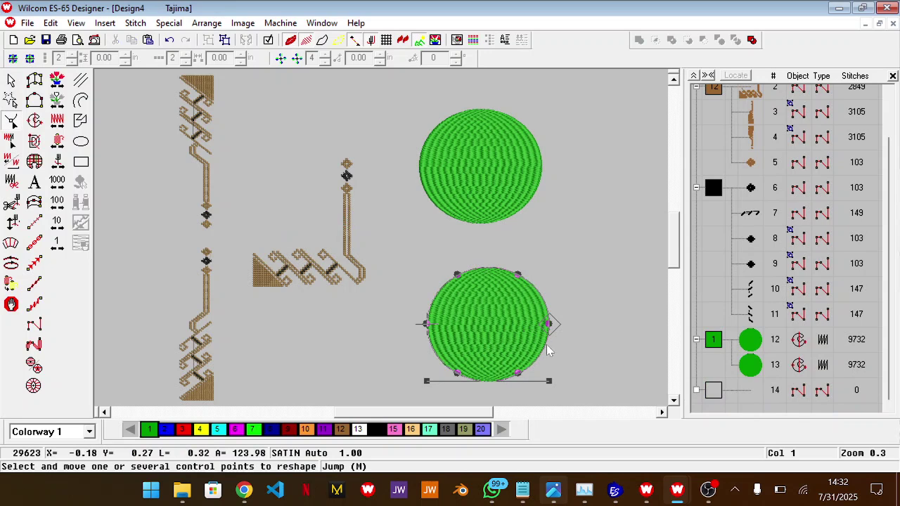
left_click_drag(538, 363, 457, 364)
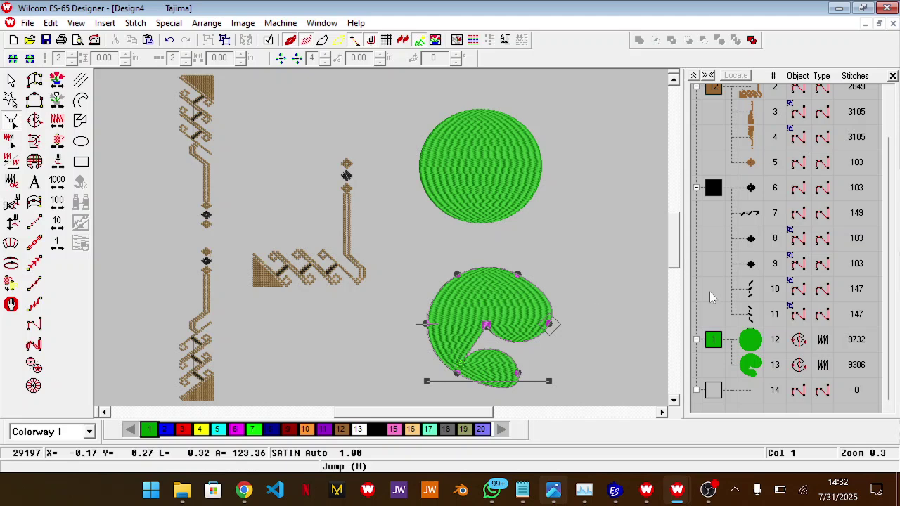
key("Escape")
- Move the green circle and the notched shape farther from the brown motifs, placing the two beside each other
scroll(636, 302, "down", 3)
scroll(636, 303, "down", 1)
key("shift+z")
scroll(636, 303, "up", 2)
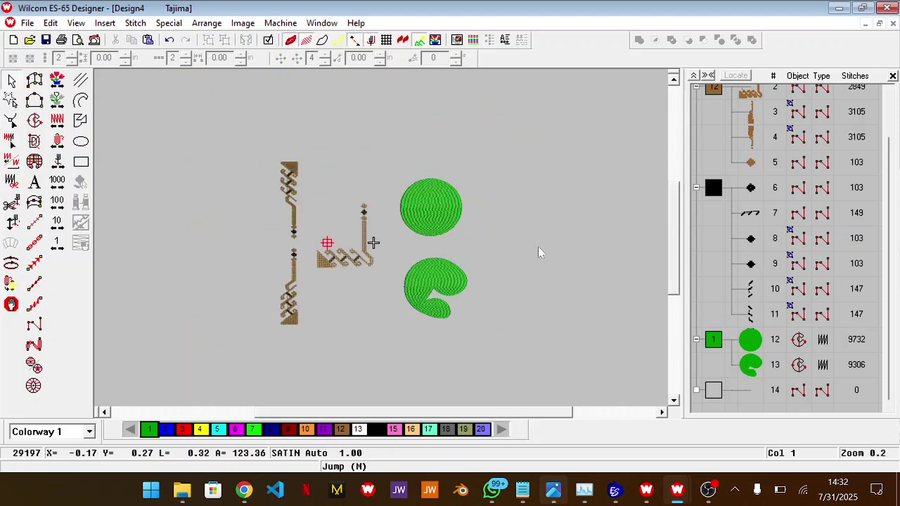
left_click_drag(436, 215, 483, 214)
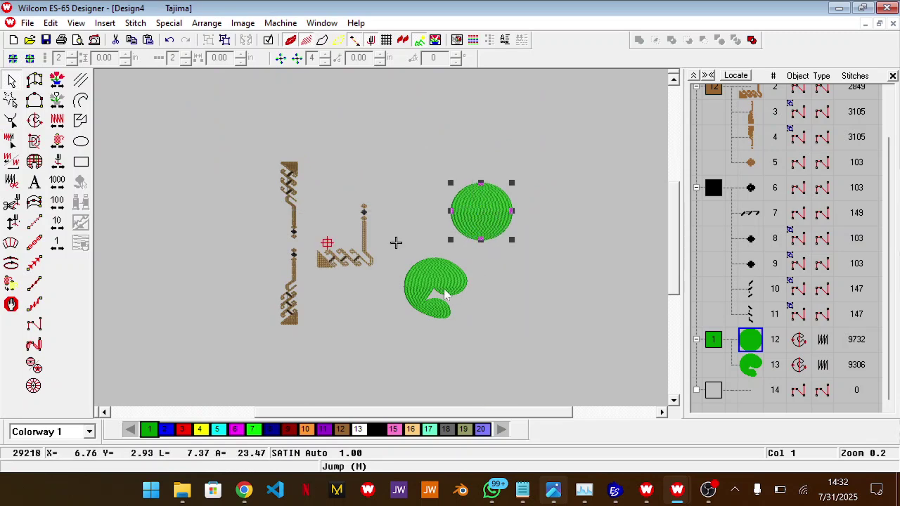
left_click_drag(444, 294, 570, 261)
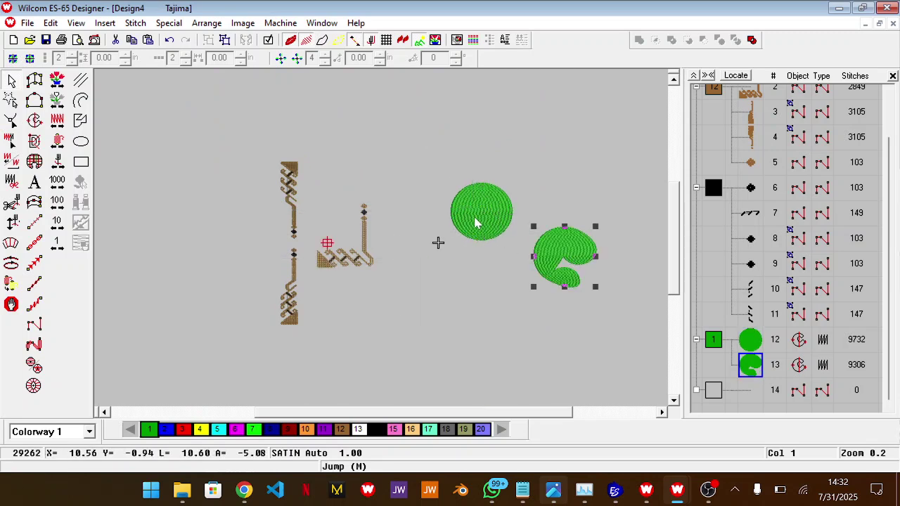
left_click(488, 296)
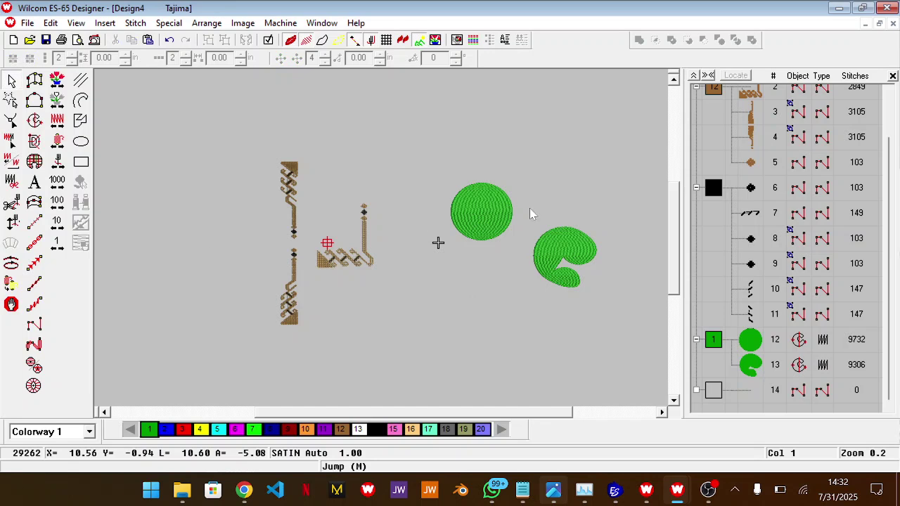
- Recolor the notched shape purple with color 11 and move the green circle up, farther clear of it
left_click(551, 241)
left_click(323, 429)
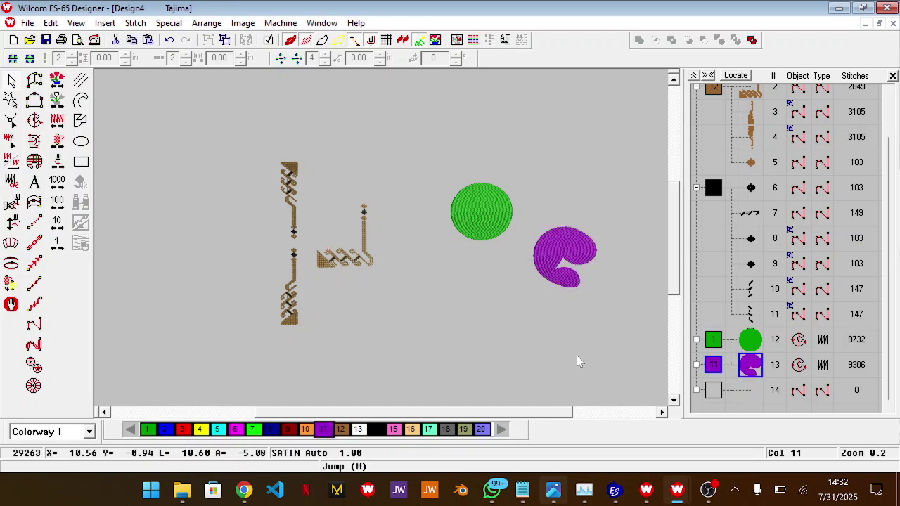
left_click(579, 361)
left_click_drag(481, 219, 502, 195)
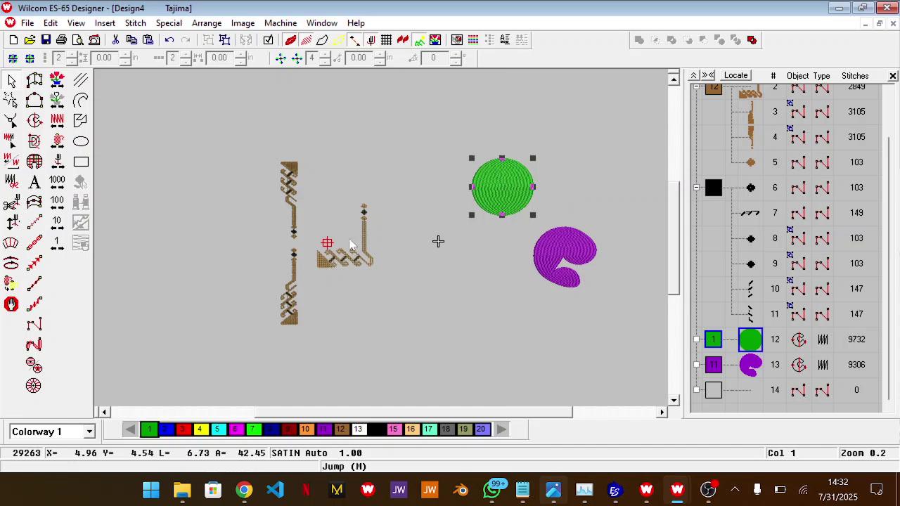
left_click(535, 237)
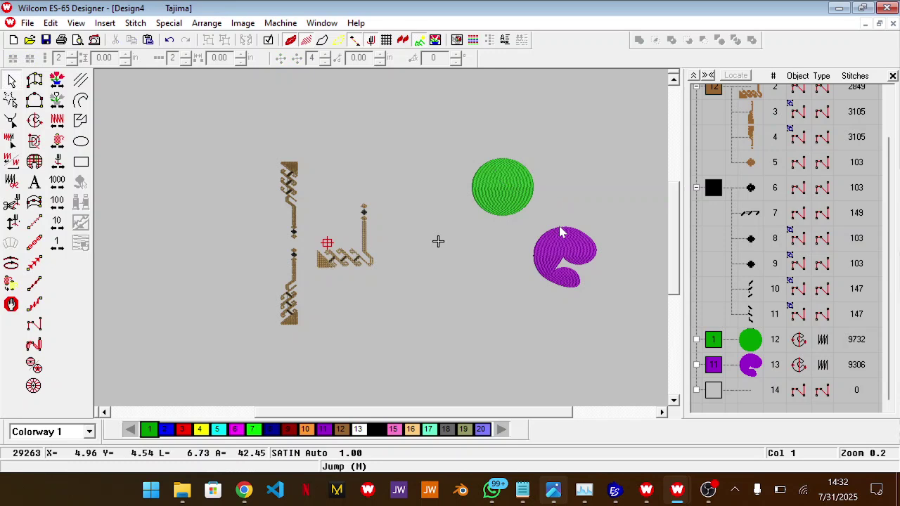
- Align the purple notched shape and the green circle to each other by their centers
left_click(521, 194)
left_click(537, 315)
left_click(573, 281)
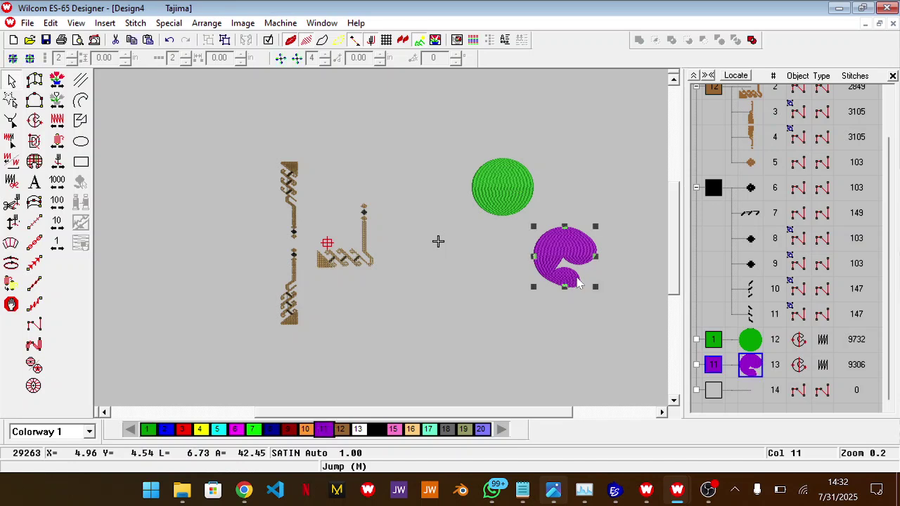
left_click(517, 196, "ctrl")
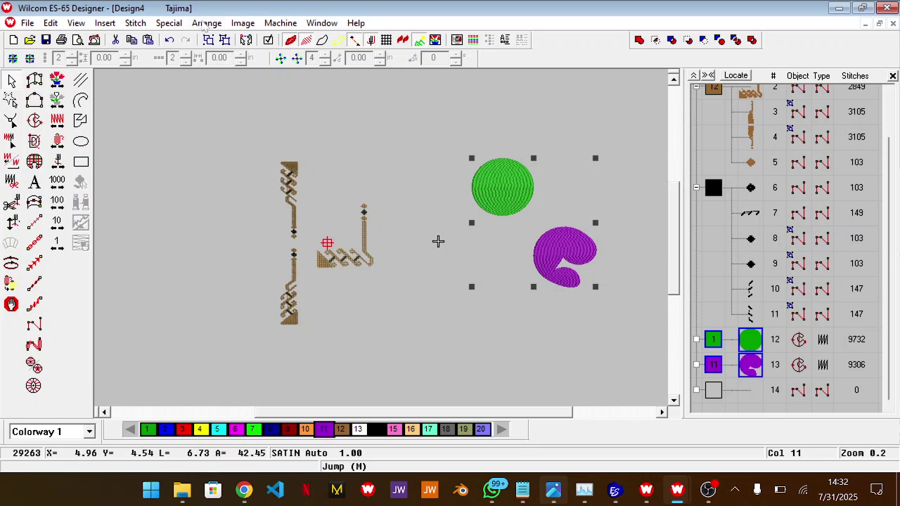
left_click(205, 23)
mouse_move(321, 112)
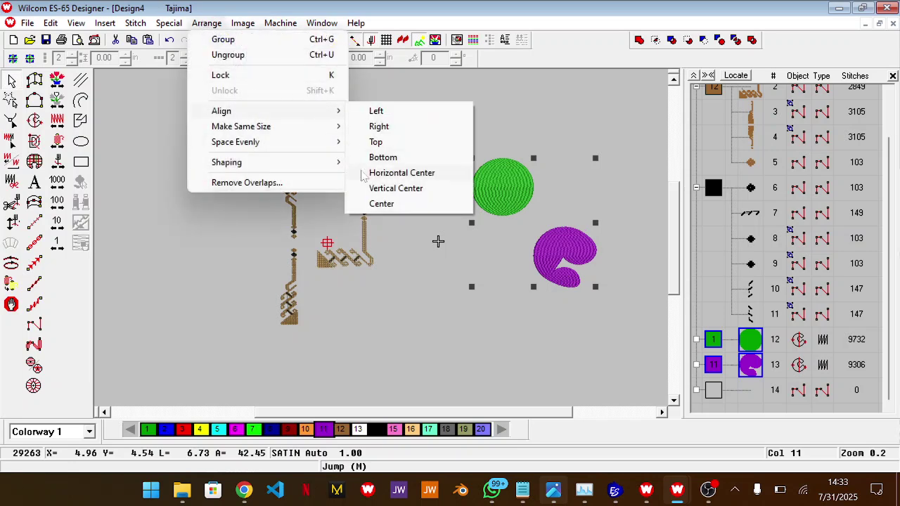
left_click(382, 203)
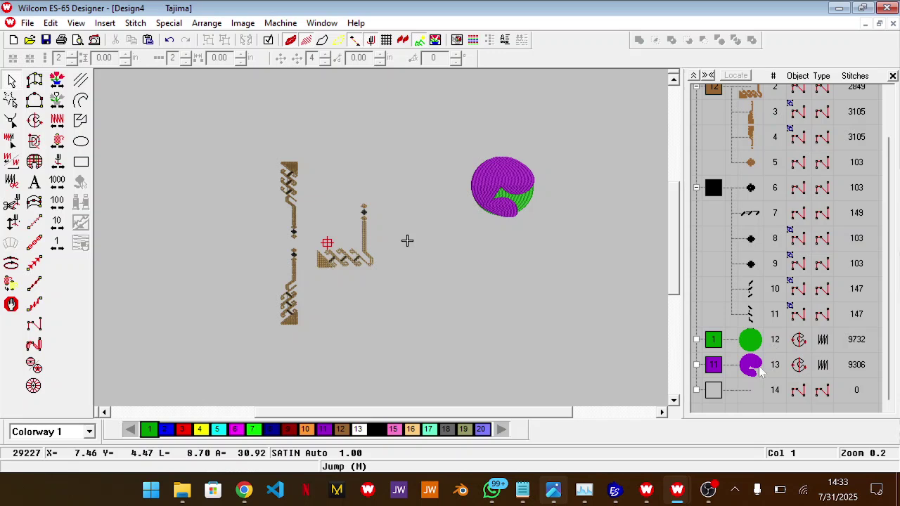
- Delete the purple notched shape and the green circle, and undo both deletions
left_click(523, 185)
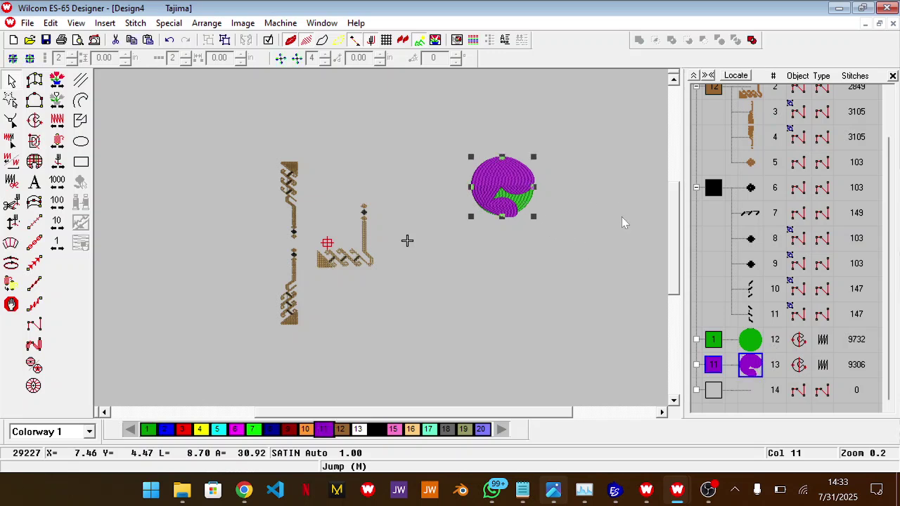
key("Delete")
left_click(528, 202)
key("Delete")
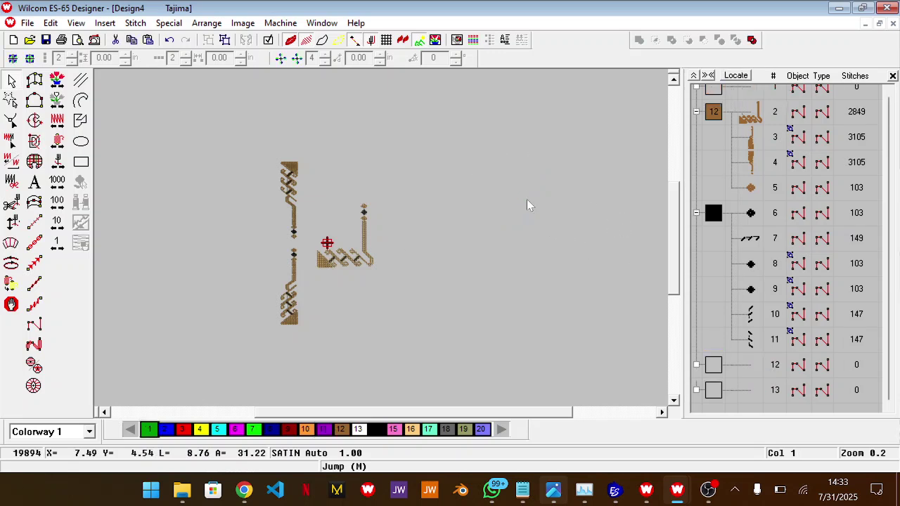
scroll(436, 223, "up", 1)
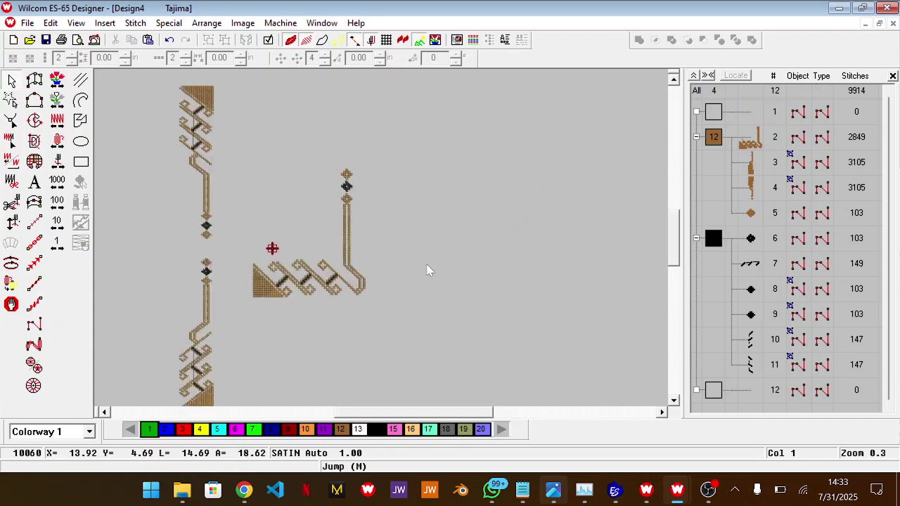
key("ctrl+z")
key("ctrl+z")
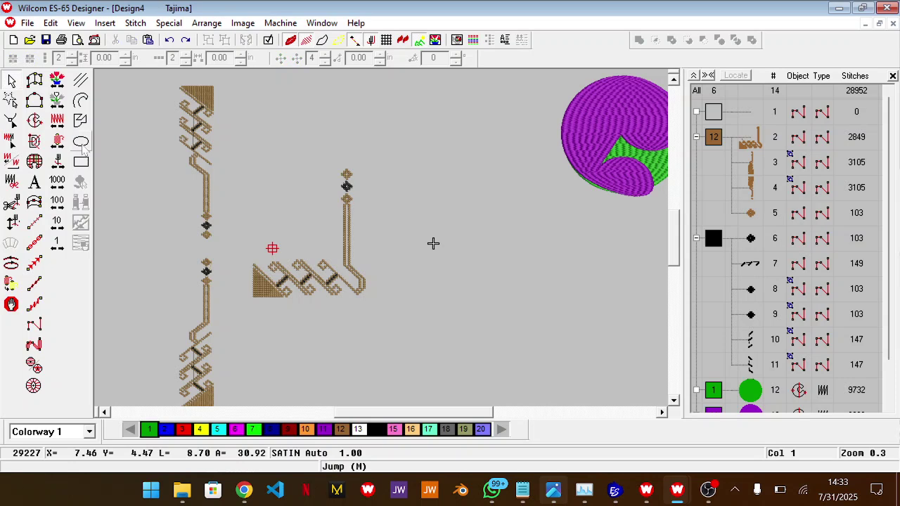
- Draw a circle outline with a radius of about 0.67 in beside the vertical brown motifs, opposite the L-shaped motif
left_click(80, 142)
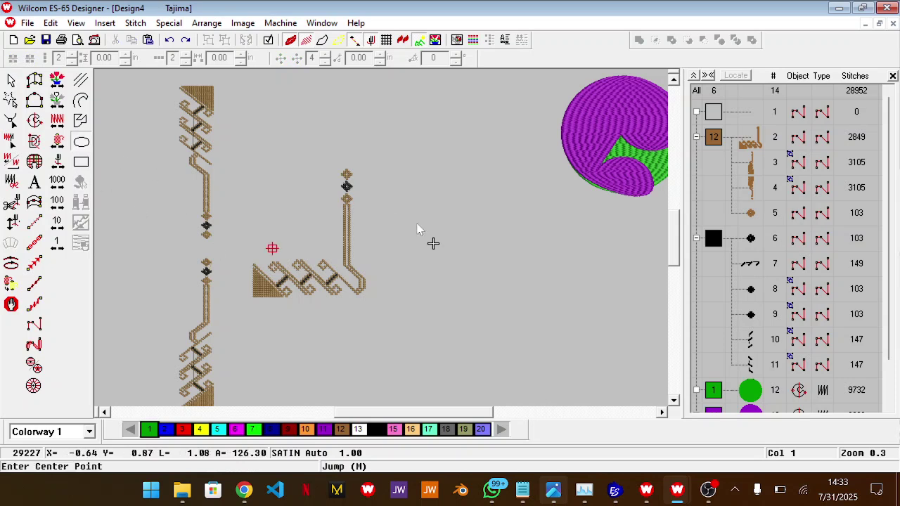
left_click(408, 188)
key("Escape")
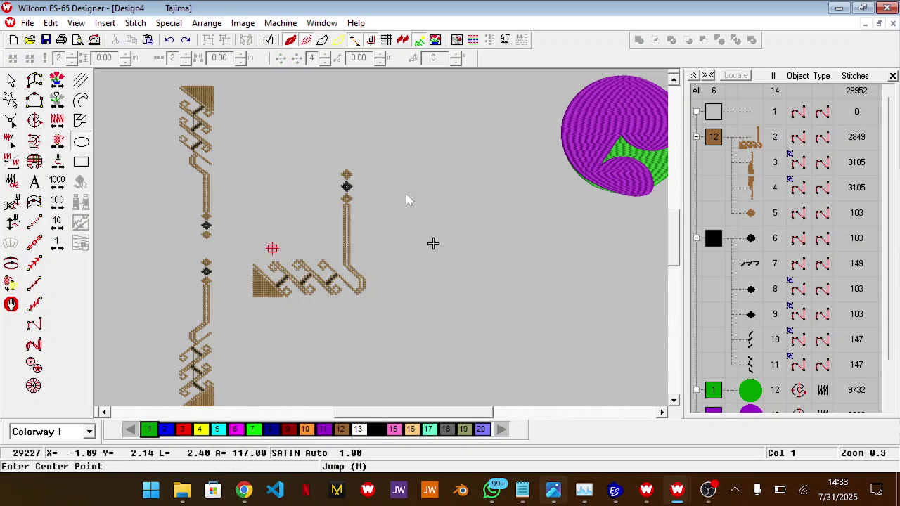
scroll(334, 235, "down", 1)
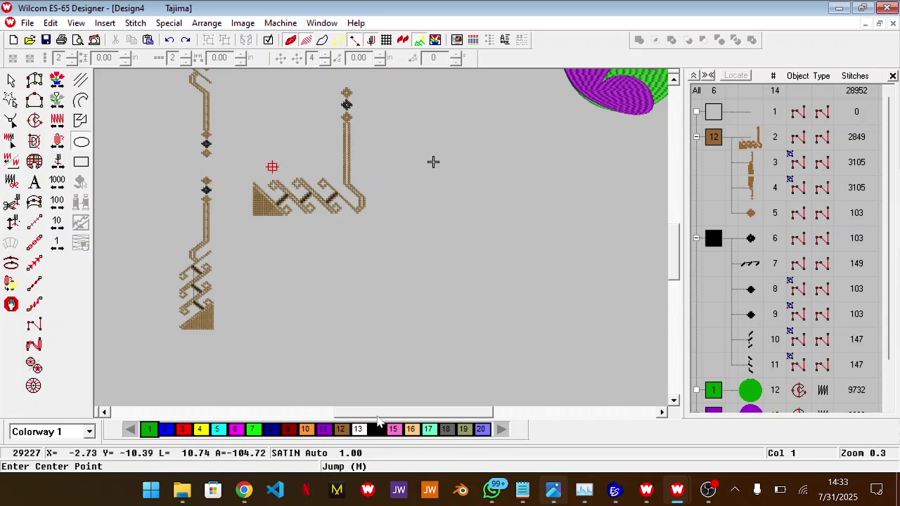
mouse_move(380, 414)
left_mouse_down()
mouse_move(363, 417)
mouse_move(379, 412)
mouse_move(372, 412)
left_mouse_up()
scroll(328, 307, "up", 2)
scroll(376, 336, "down", 2)
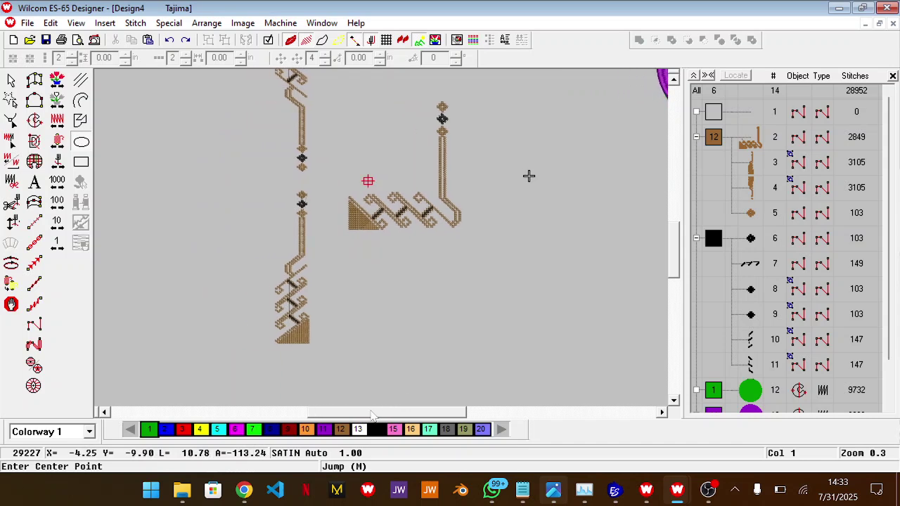
scroll(353, 313, "up", 1)
scroll(354, 318, "up", 1)
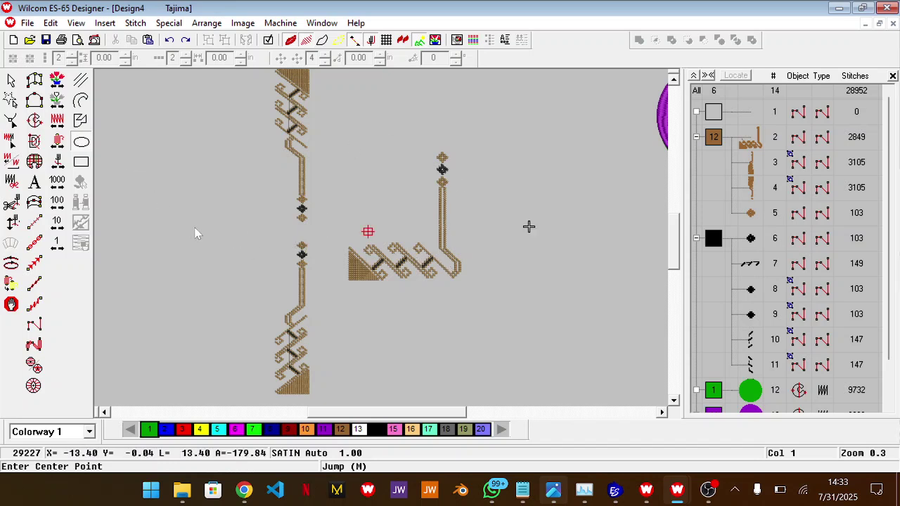
left_click(192, 223)
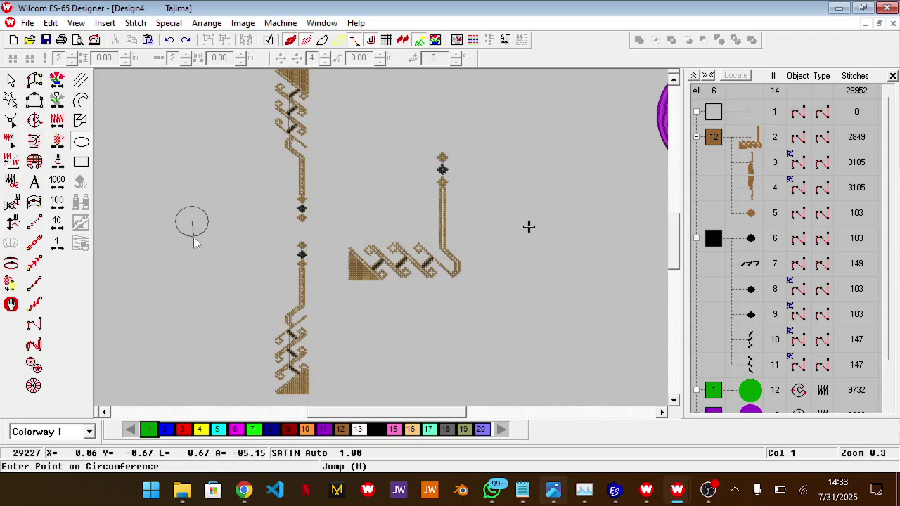
left_click(192, 237)
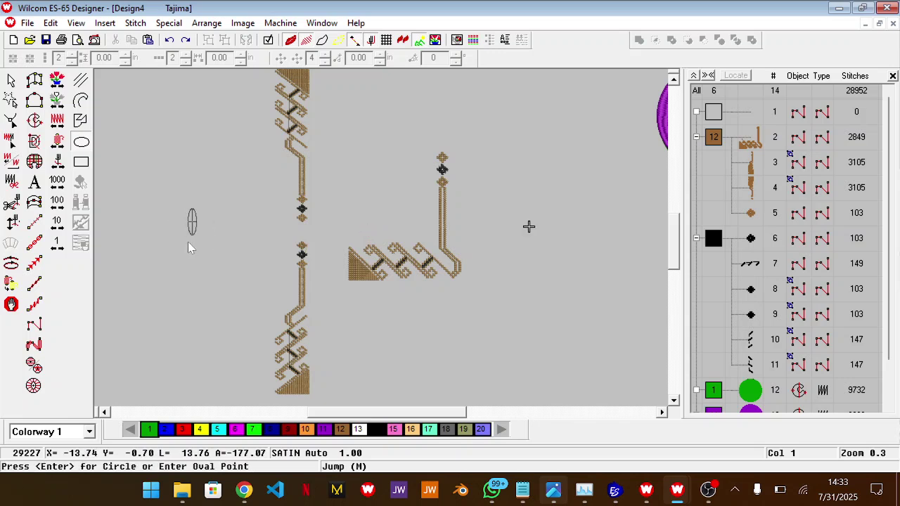
key("Return")
left_click(752, 114)
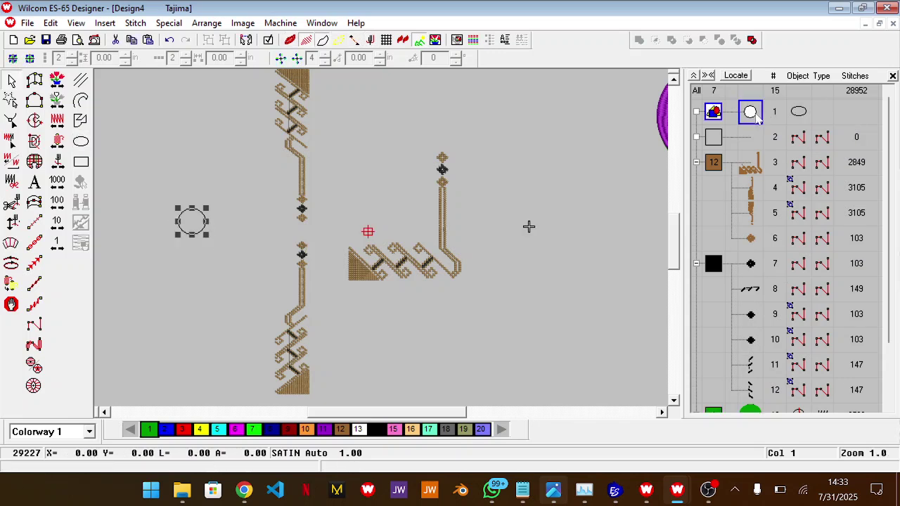
left_click(753, 134)
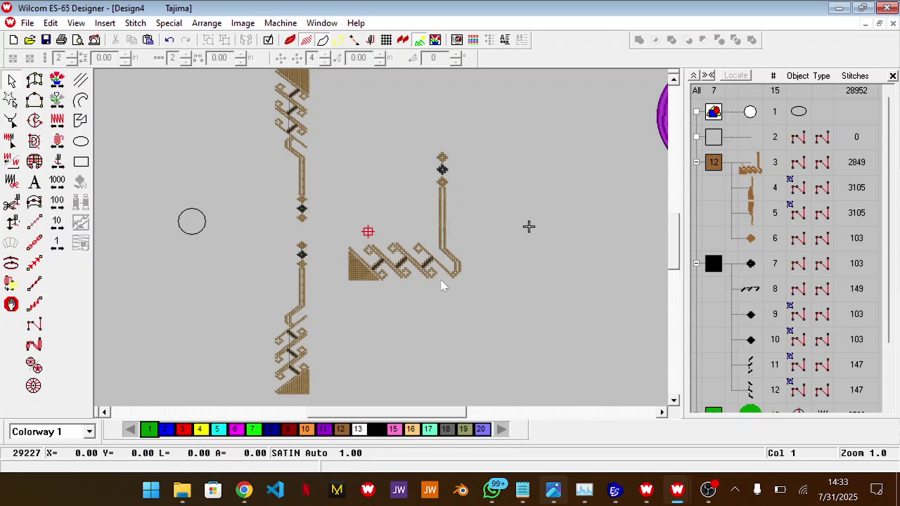
- Try aligning the pieces of the L-shaped motif with the circle outline by their centers, and undo the alignment
left_click_drag(561, 132, 329, 309)
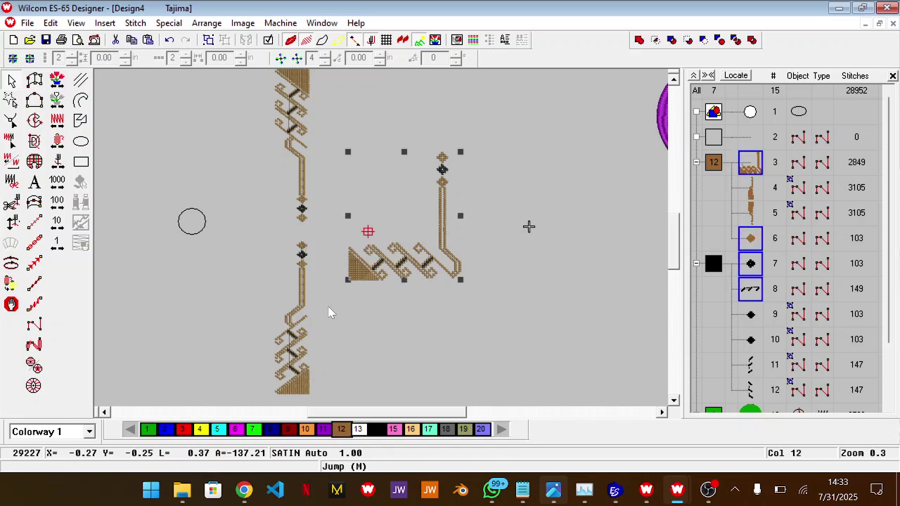
left_click(750, 112, "ctrl")
left_click(211, 24)
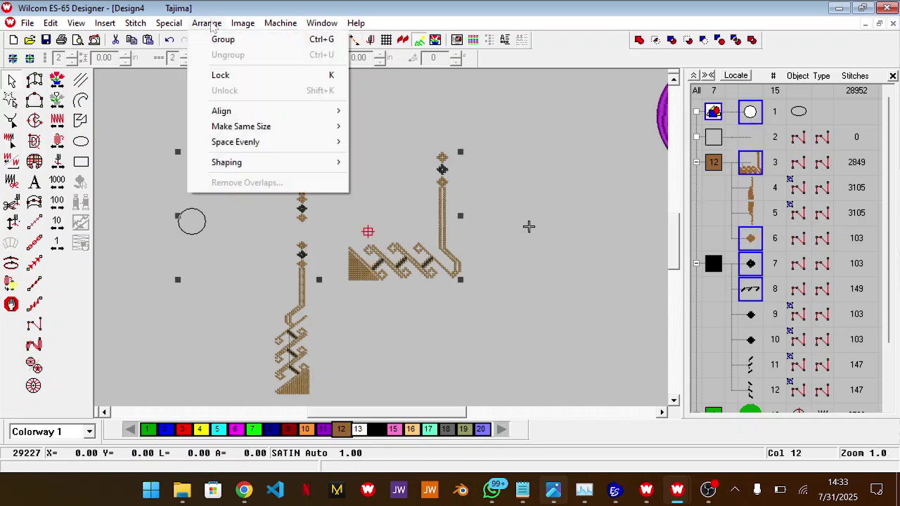
mouse_move(332, 117)
left_click(381, 203)
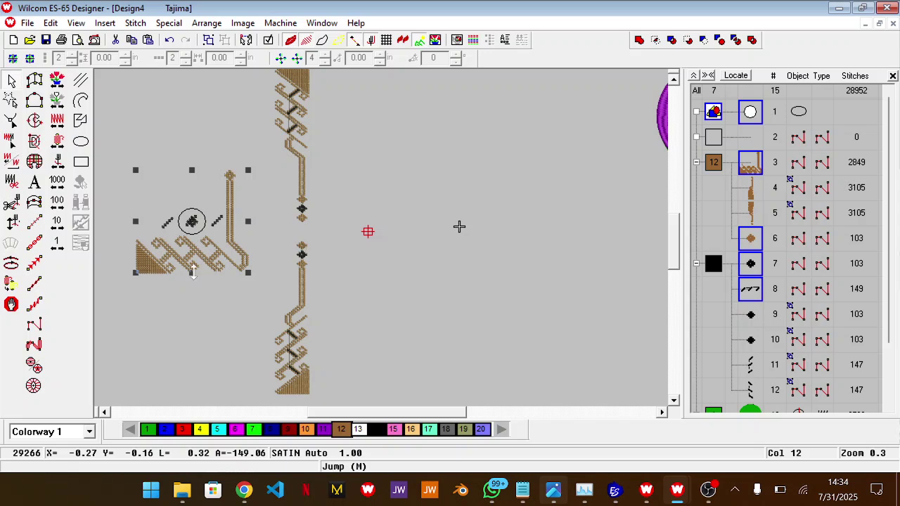
key("ctrl+z")
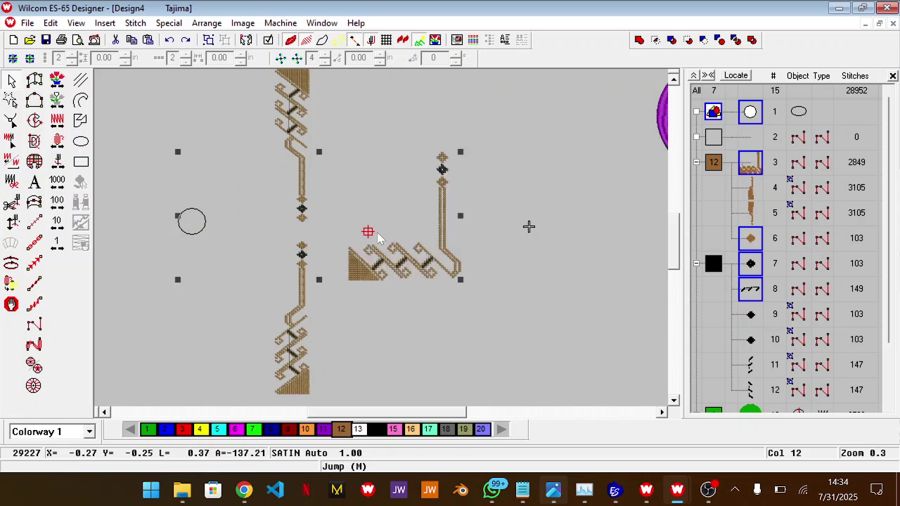
- Nudge the black diamond above the L-shaped motif down on its own, and undo the move
left_click(521, 210)
left_click_drag(451, 412, 505, 412)
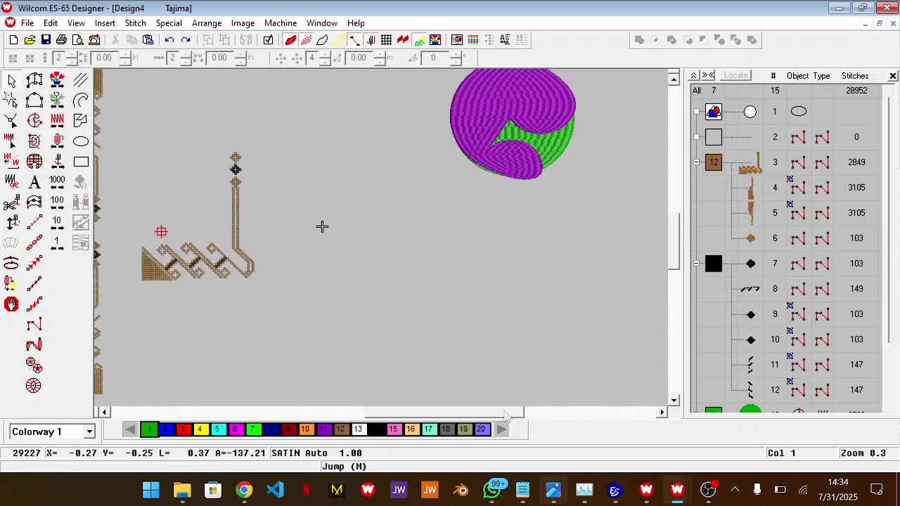
left_click_drag(317, 118, 238, 282)
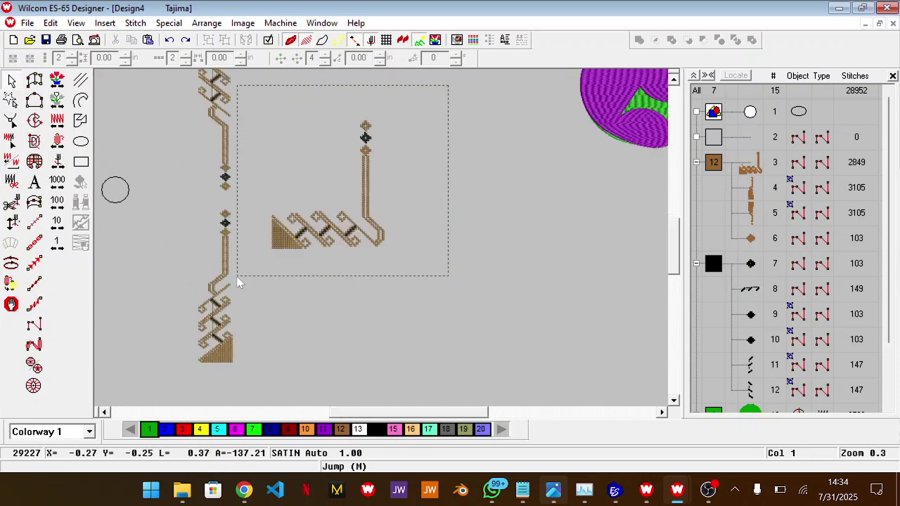
left_click(475, 156)
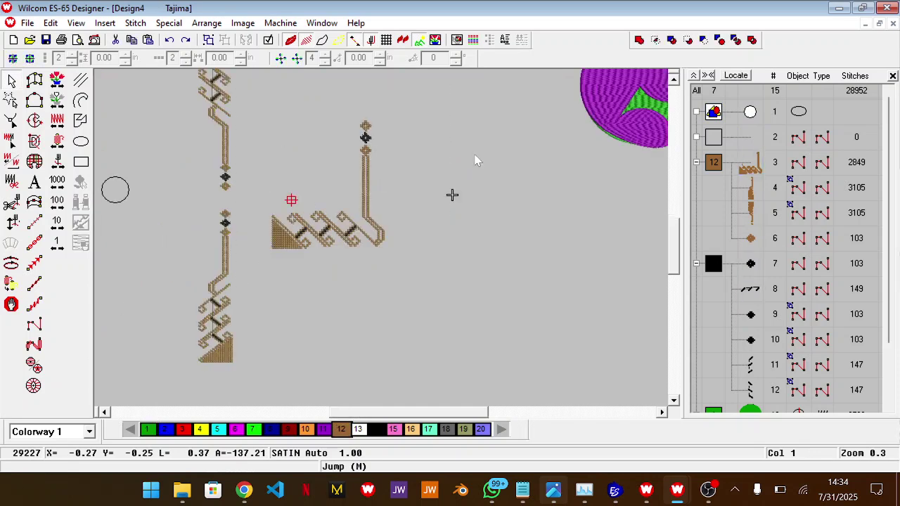
left_click(365, 138)
key("Down")
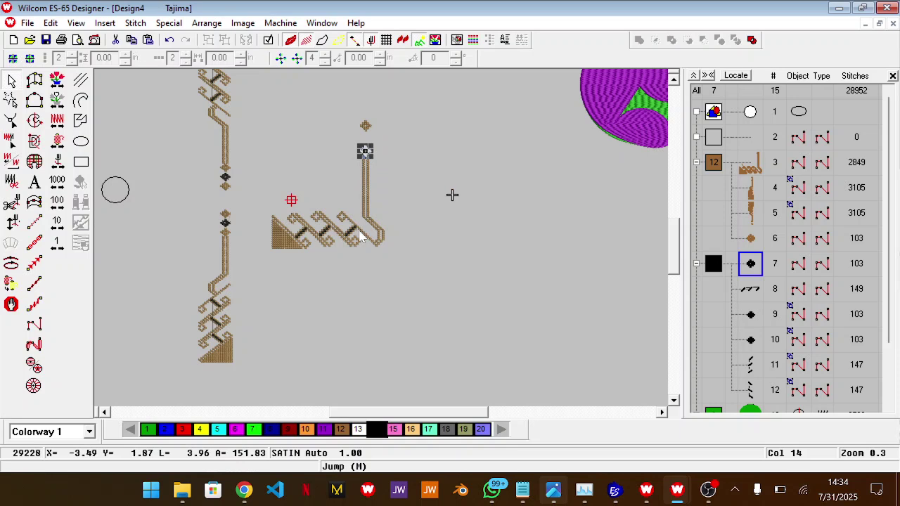
key("ctrl+z")
left_click(455, 204)
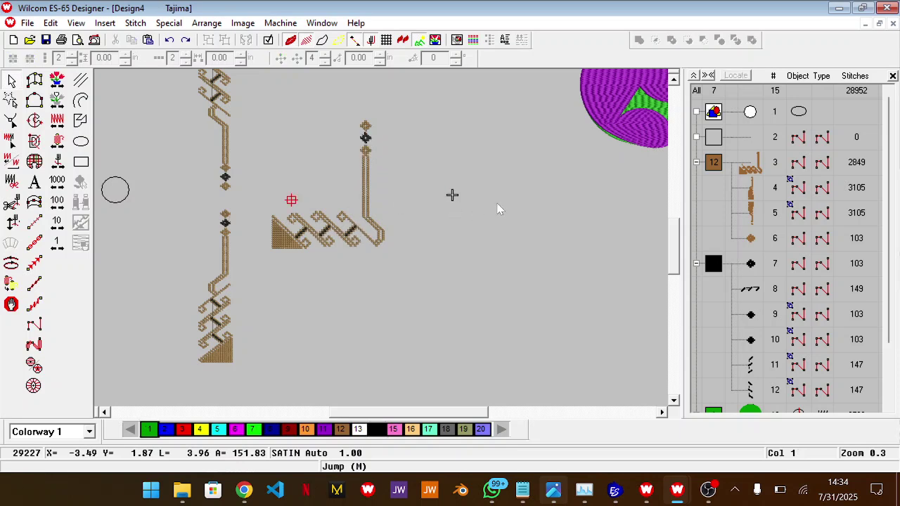
- Select the brown L-shaped object on its own to check which parts of the motif it covers, and view the whole design
left_click(747, 167)
scroll(554, 282, "down", 1)
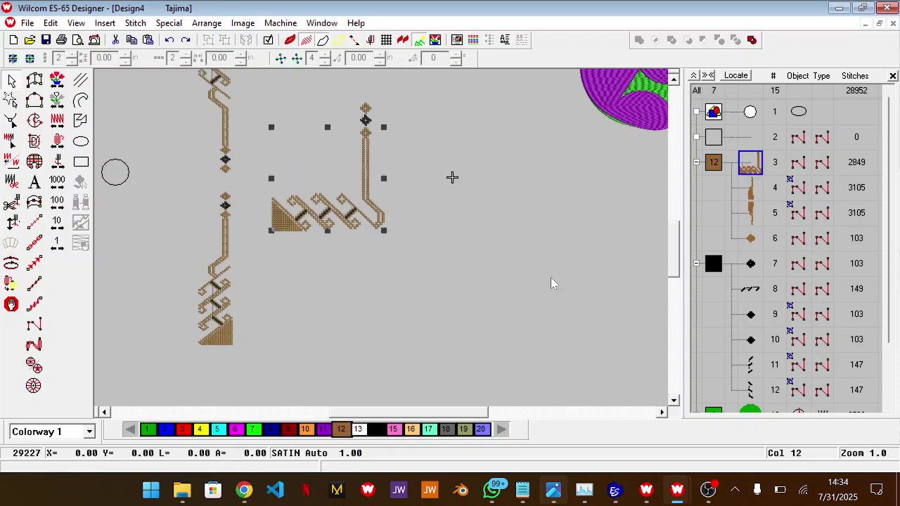
left_click(528, 343)
left_click_drag(473, 414, 500, 413)
key("shift+z")
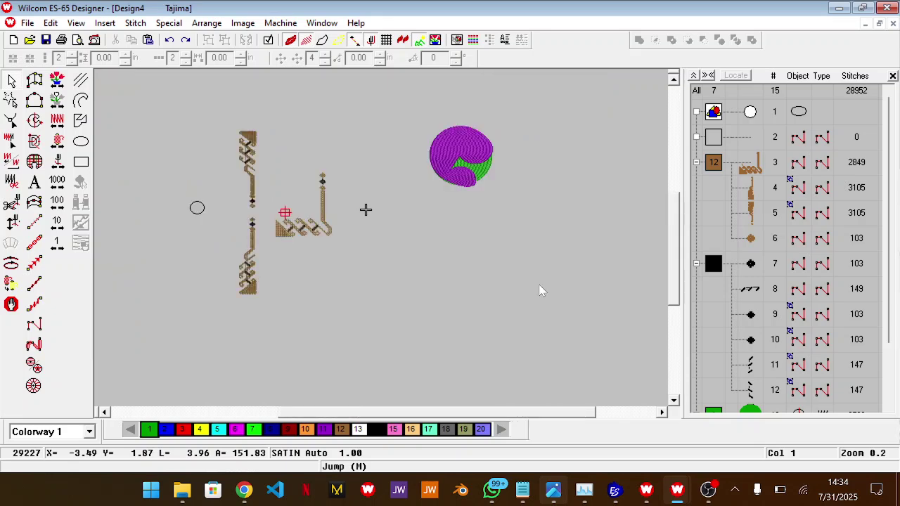
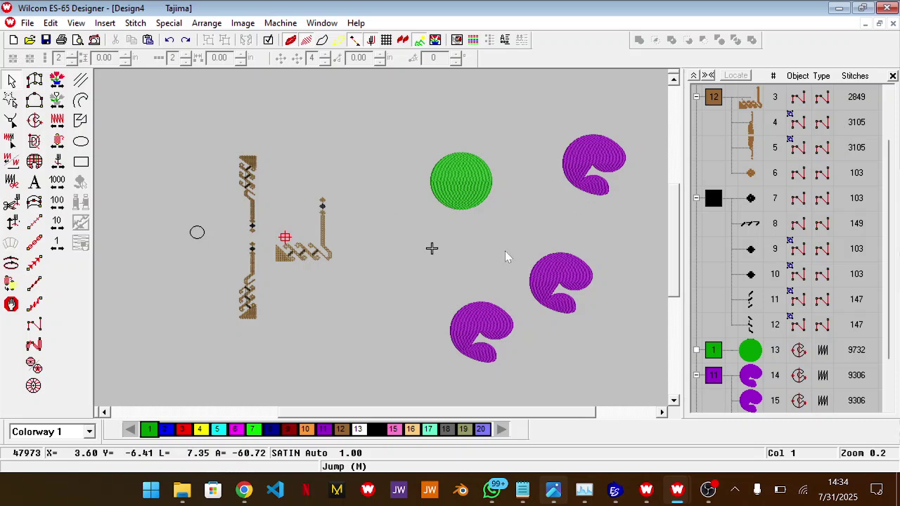
- Move the uppermost of the three purple notched shapes down, close to the other two
left_click_drag(475, 414, 514, 414)
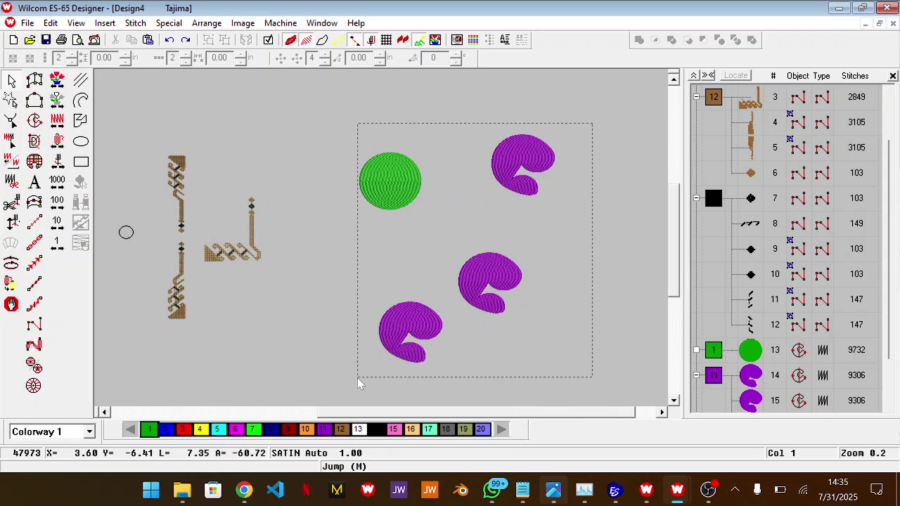
left_click_drag(358, 378, 359, 380)
left_click(577, 275)
left_click_drag(522, 162, 427, 261)
left_click(572, 291)
scroll(572, 291, "down", 2)
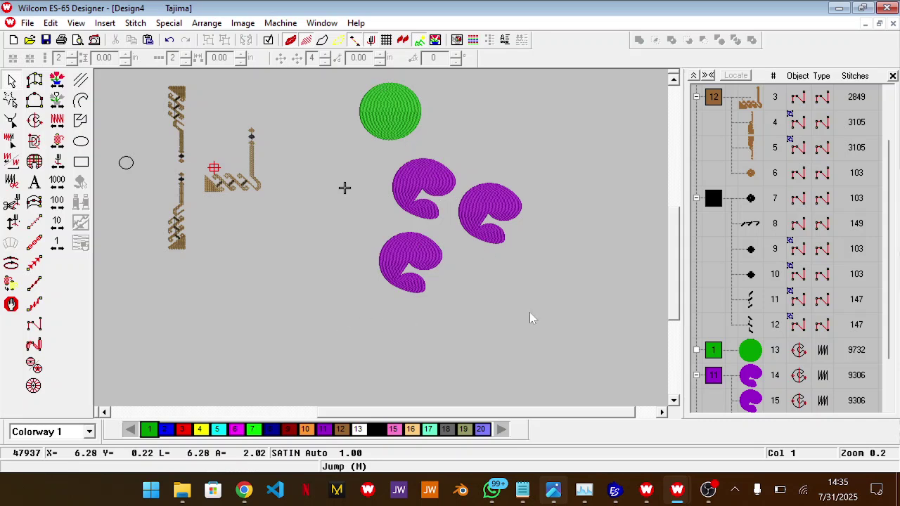
- Group the three purple notched shapes, all in color 11
left_click(713, 374)
left_click(431, 337)
left_click_drag(568, 146, 569, 143)
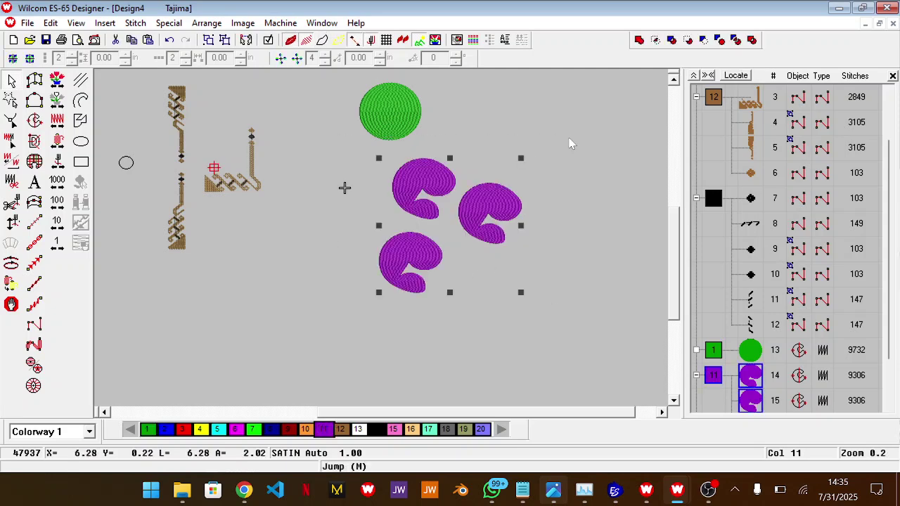
right_click(465, 273)
left_click(750, 373)
right_click(751, 373)
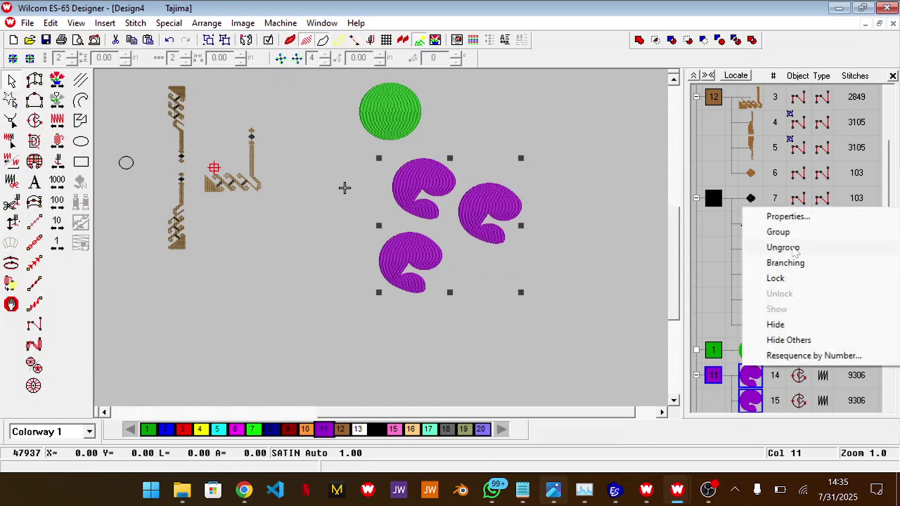
left_click(793, 232)
left_click(602, 343)
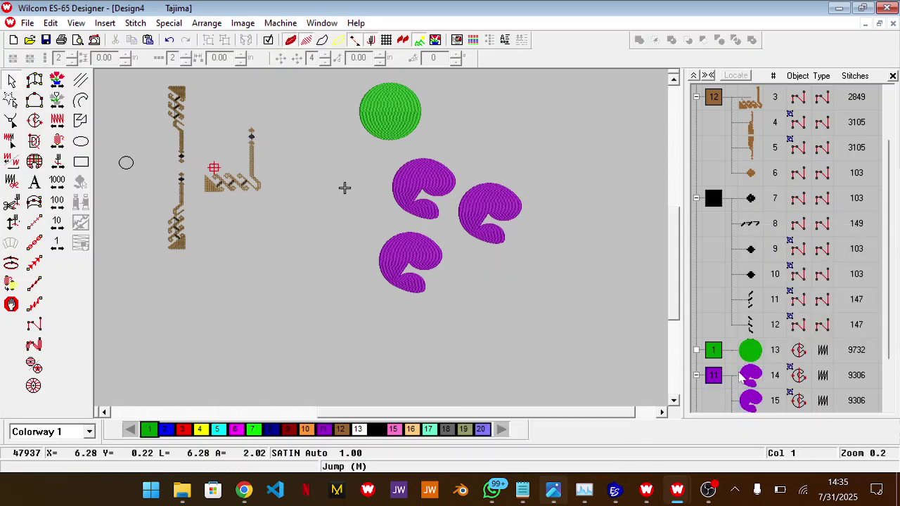
- Select the purple group through one of its shapes and move it farther away from the green circle
scroll(742, 376, "down", 1)
left_click(764, 340)
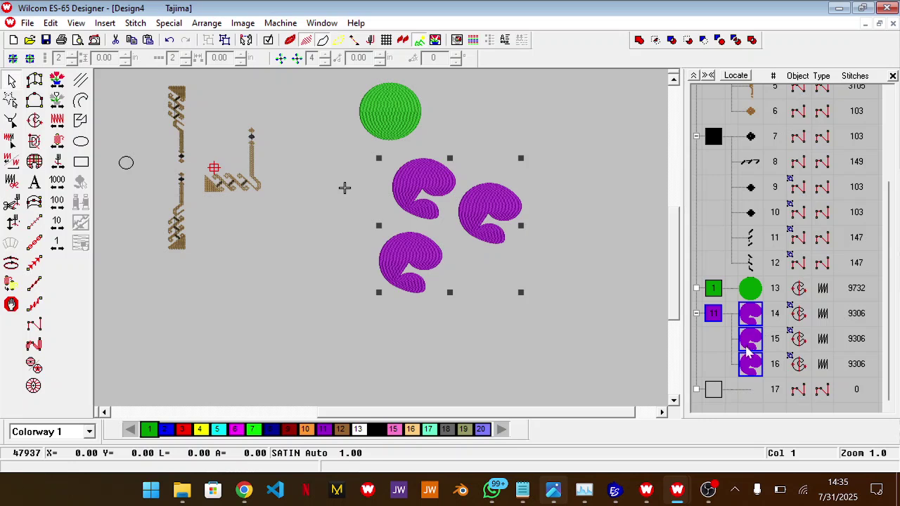
left_click(710, 344)
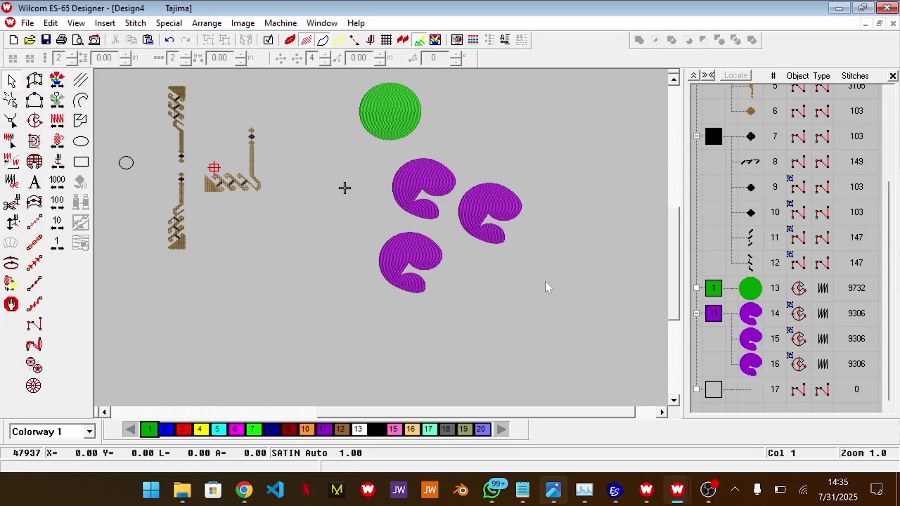
left_click(487, 215)
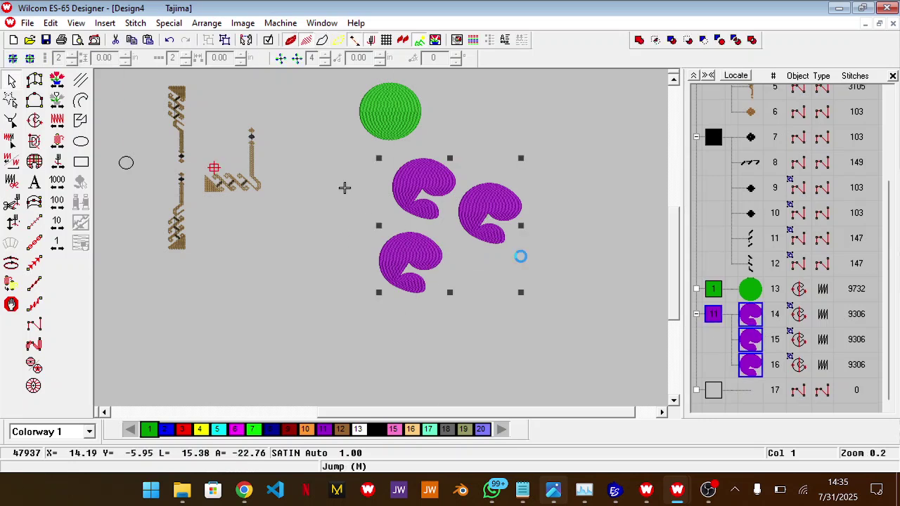
left_click(576, 233)
left_click(483, 244)
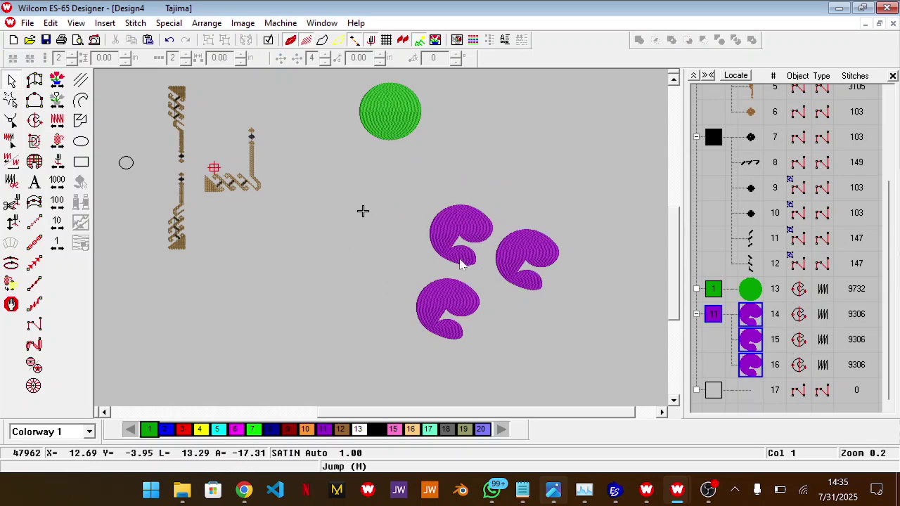
- Ungroup the purple shapes to move the upper one separately, undo that move and group all three again
left_click_drag(470, 259, 509, 159)
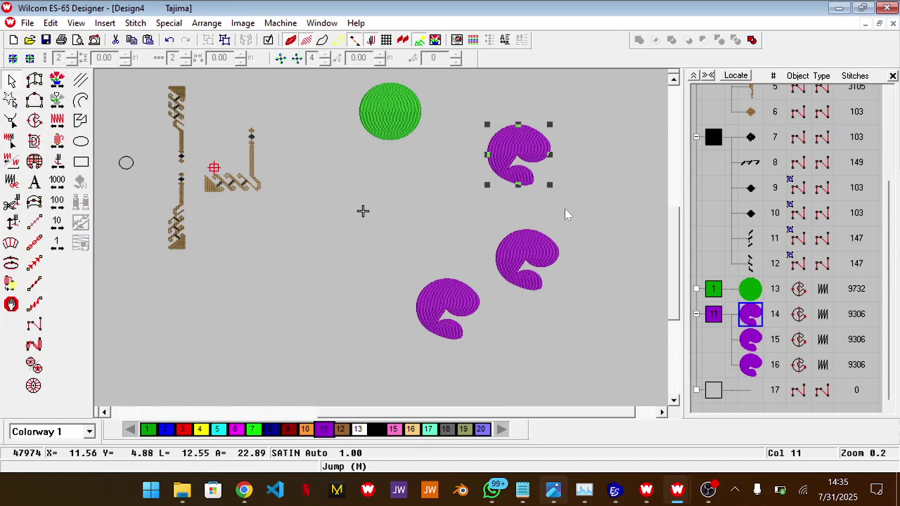
key("ctrl+z")
left_click_drag(627, 195, 368, 391)
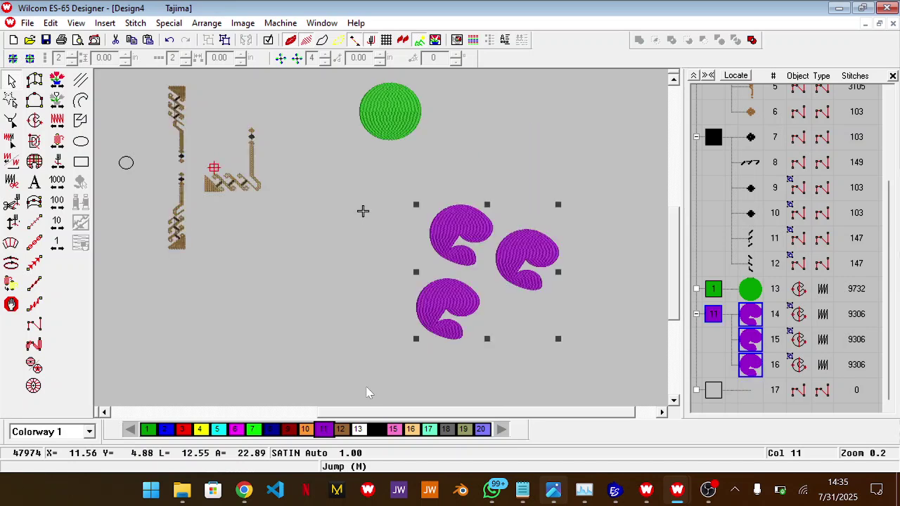
- Try moving the regrouped purple shapes together, and select the whole group through one of its shapes
left_click(623, 287)
left_click(555, 265)
left_click_drag(552, 255, 584, 208)
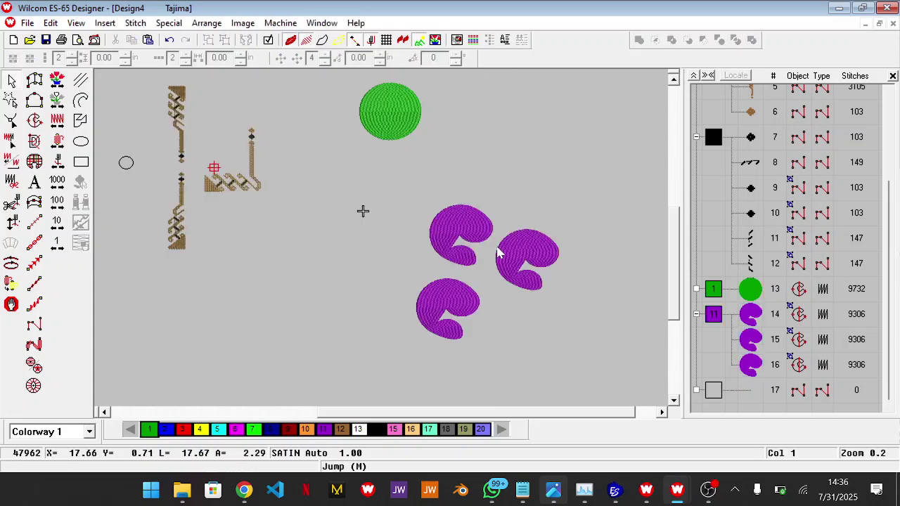
left_click(497, 253)
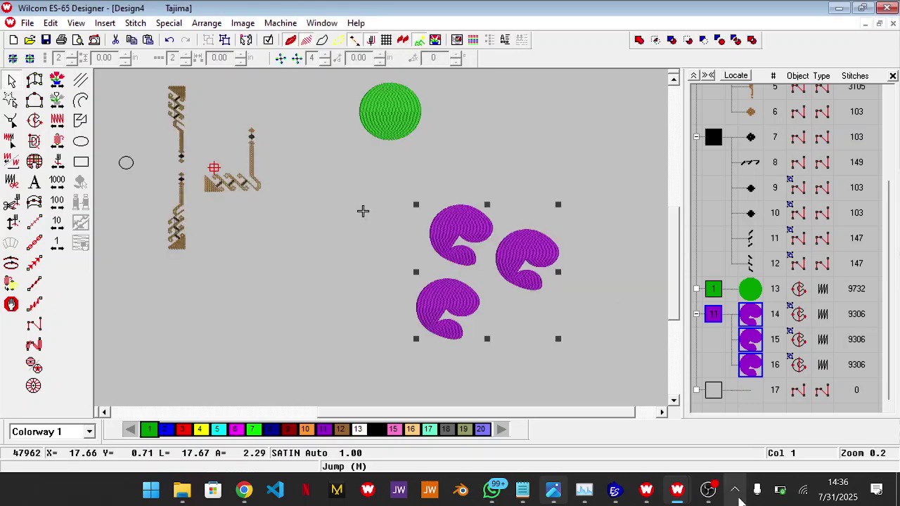
left_click(708, 490)
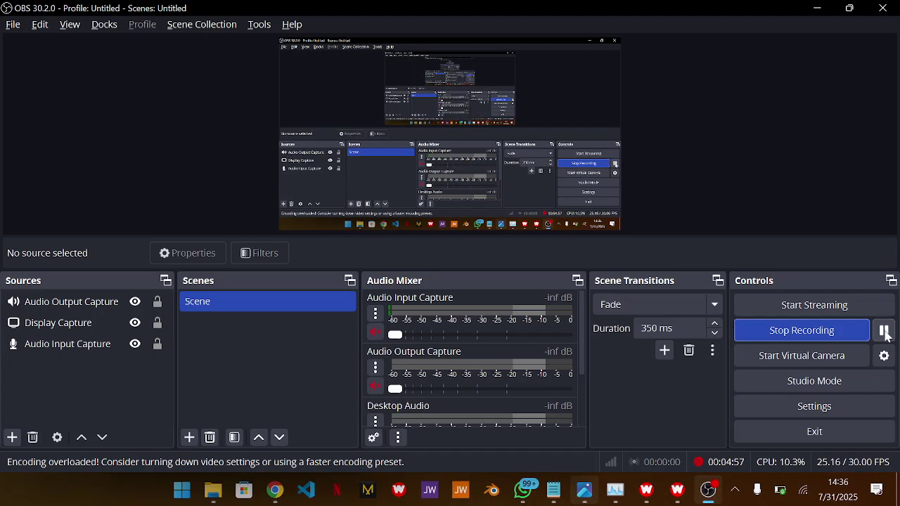
- Align the green circle and the grouped purple notched shapes on their common center
left_click(821, 8)
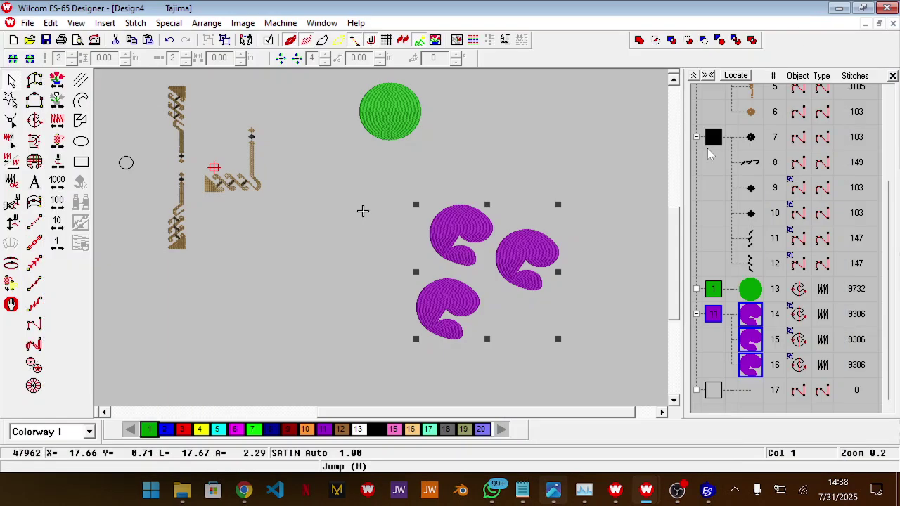
left_click(379, 120, "ctrl")
left_click(207, 23)
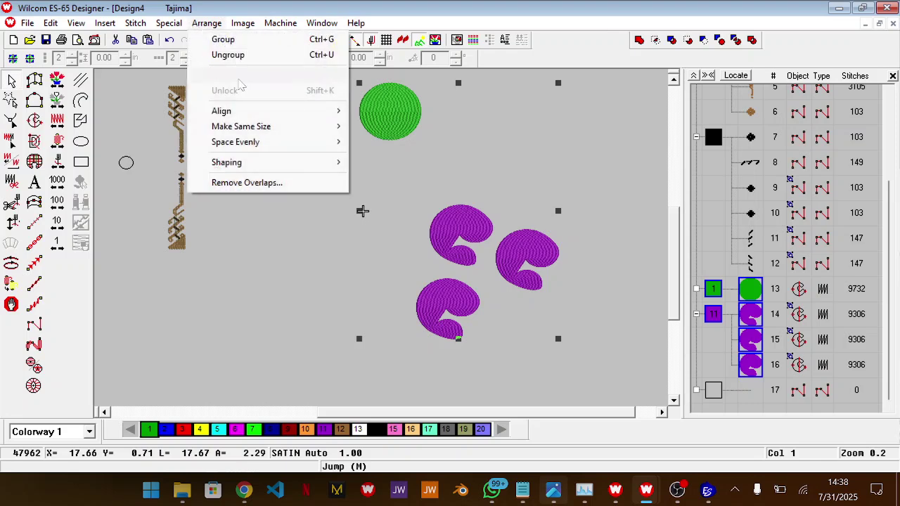
mouse_move(291, 110)
left_click(399, 204)
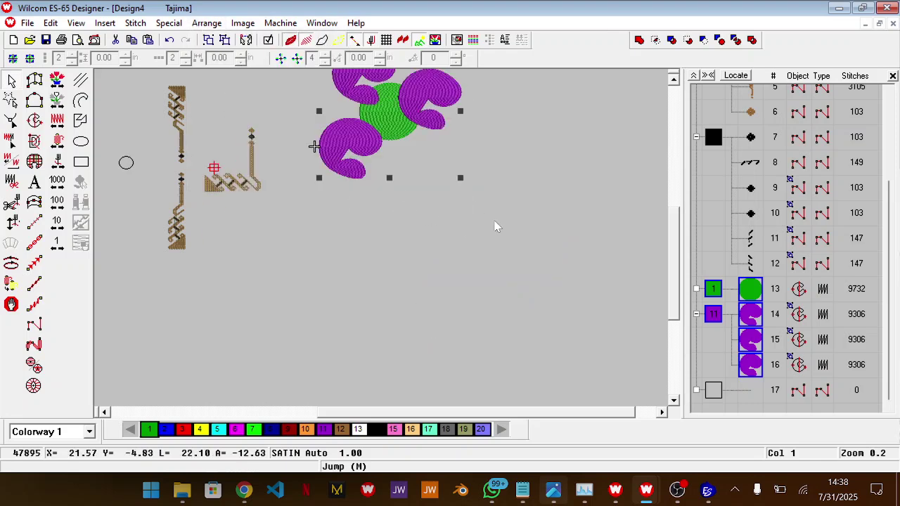
scroll(496, 223, "up", 3)
left_click(364, 181)
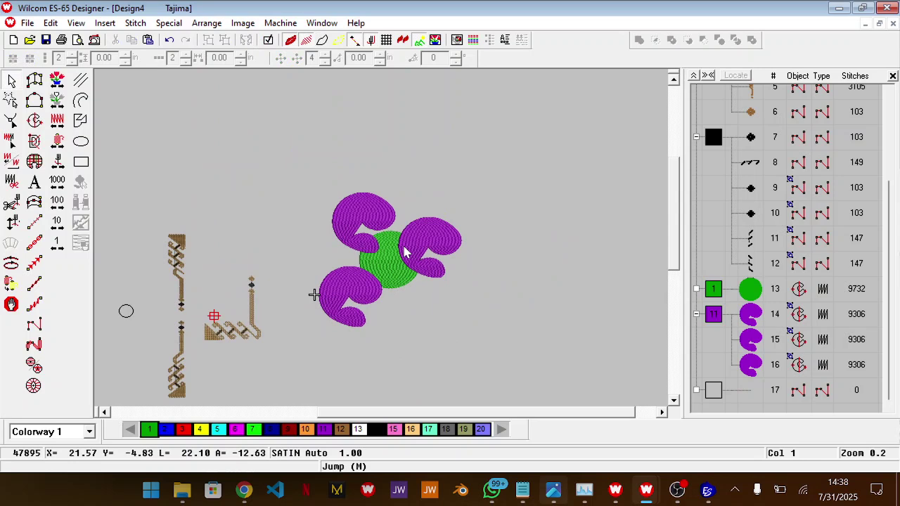
- Delete the green circle and the three purple notched shapes
scroll(381, 275, "down", 1)
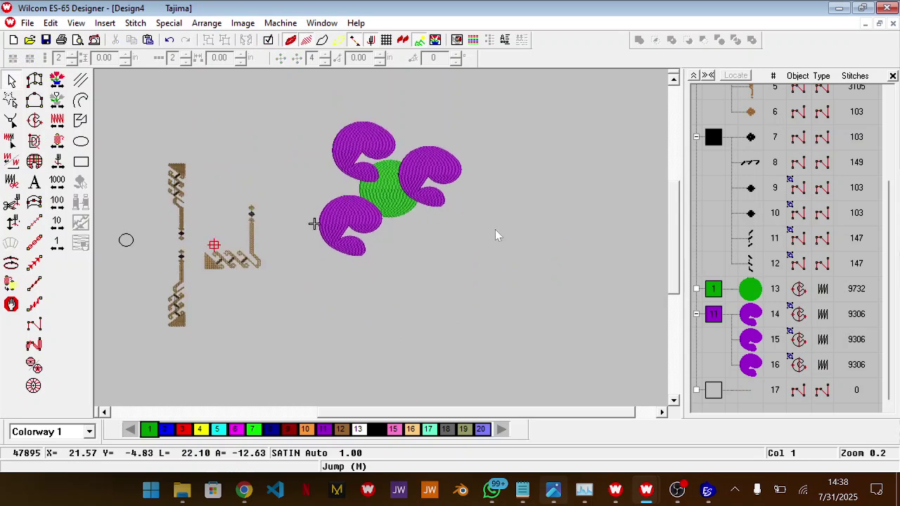
scroll(336, 163, "up", 1)
key("ctrl+z")
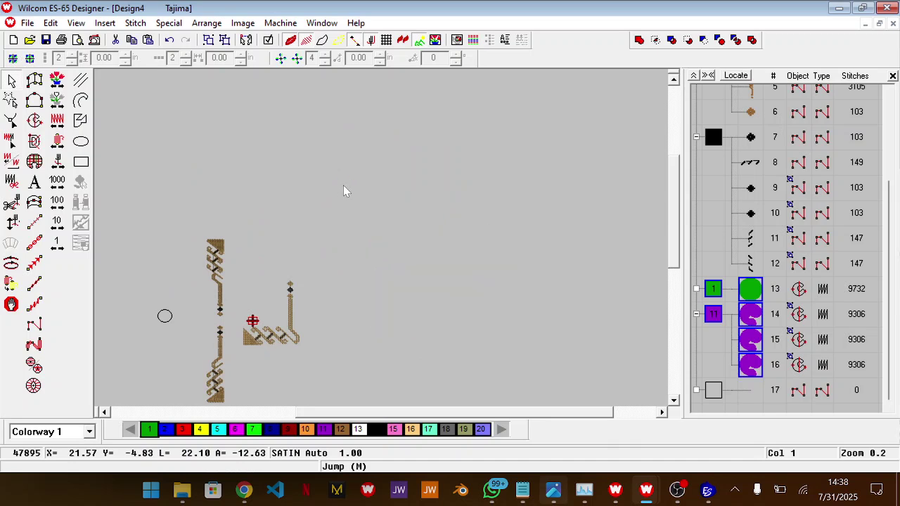
- Group the brown and black objects of the L-shaped motif
scroll(352, 274, "down", 1)
left_click_drag(403, 413, 362, 413)
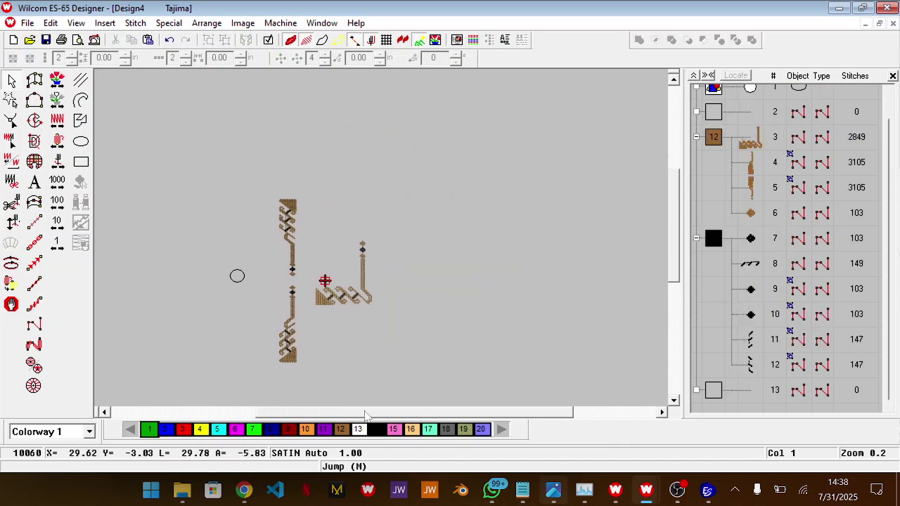
key("z")
scroll(369, 355, "down", 2)
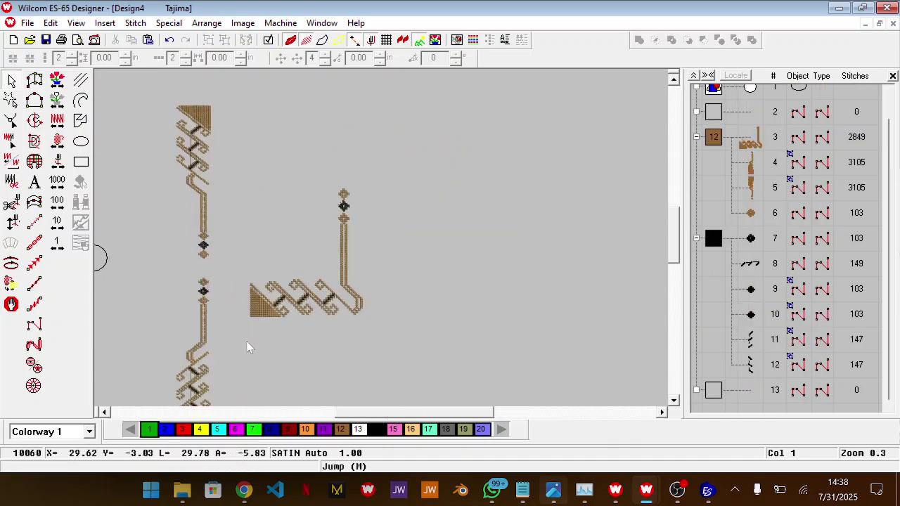
left_click_drag(214, 358, 214, 357)
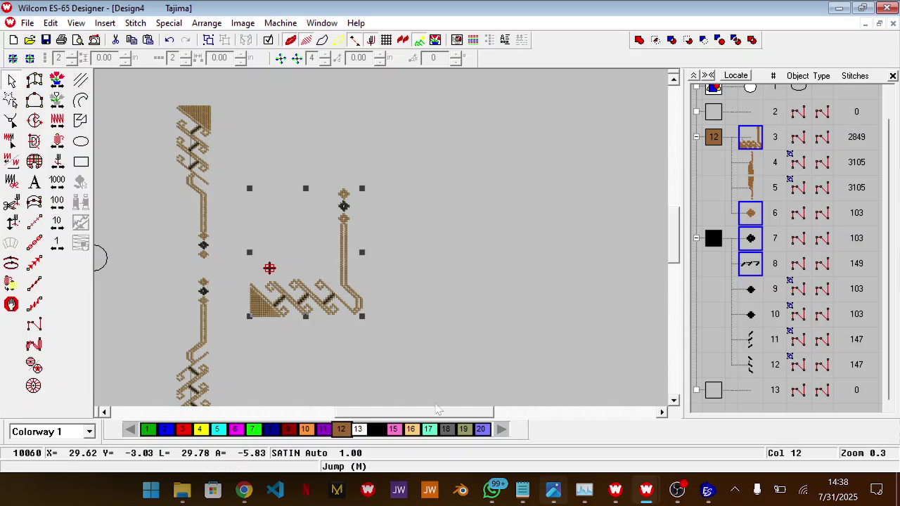
left_click_drag(392, 413, 351, 414)
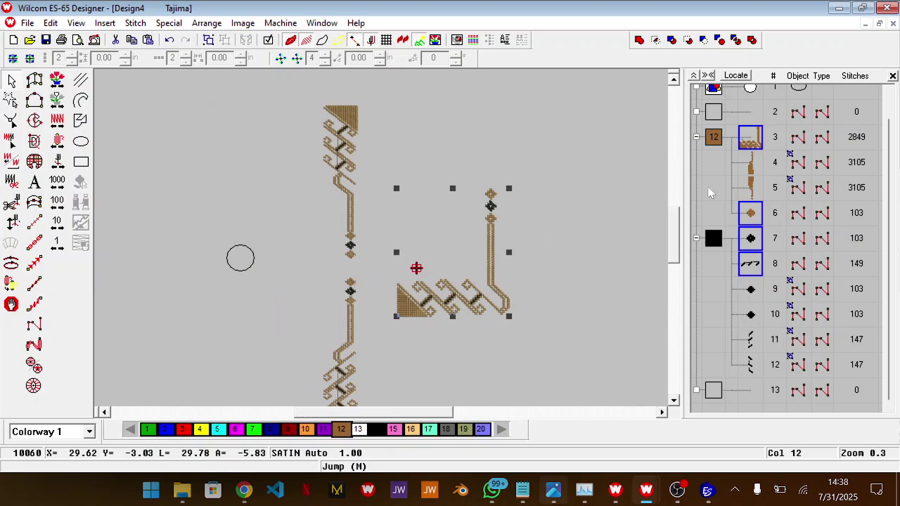
right_click(752, 144)
left_click(774, 168)
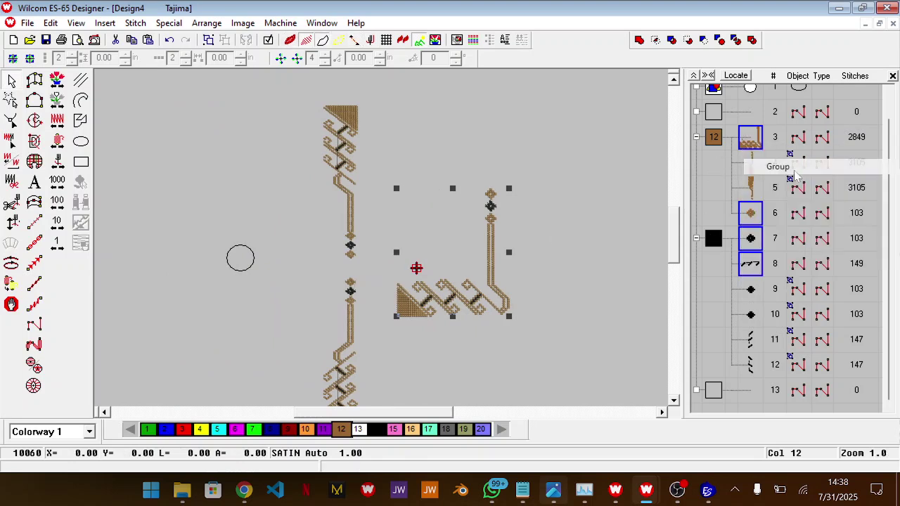
left_click(614, 269)
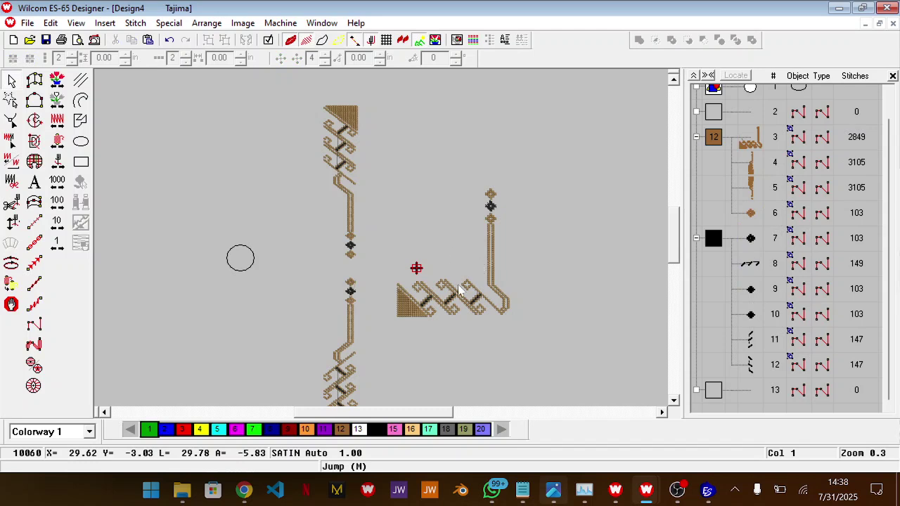
- Select the L-shaped motif group together with the small circle outline and align them by Center
left_click(480, 291)
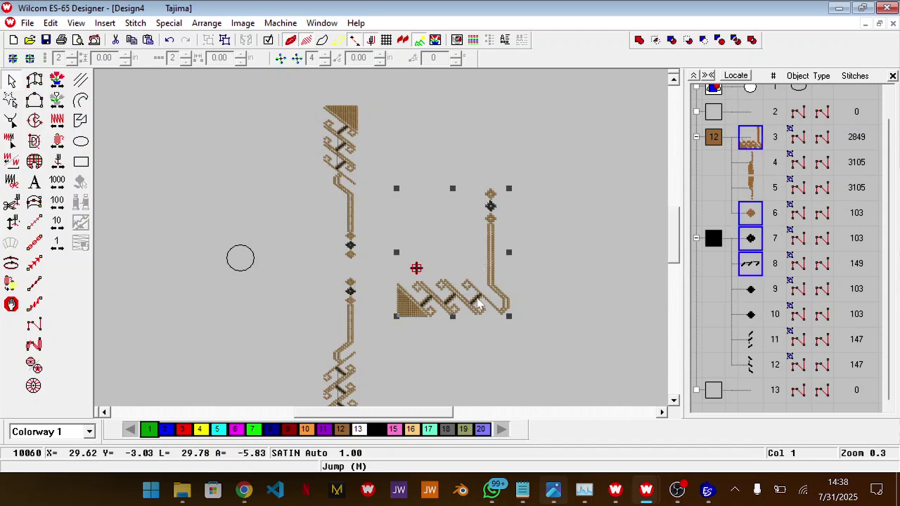
left_click(251, 259)
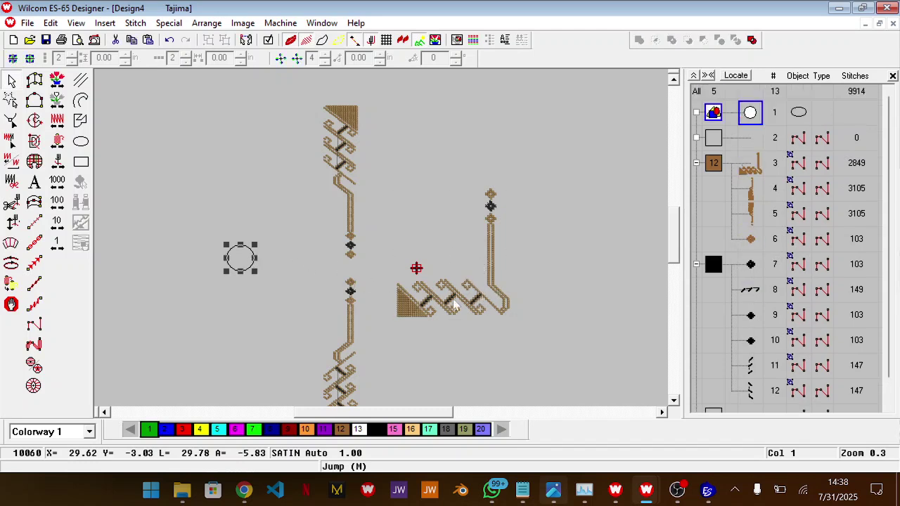
left_click(547, 316)
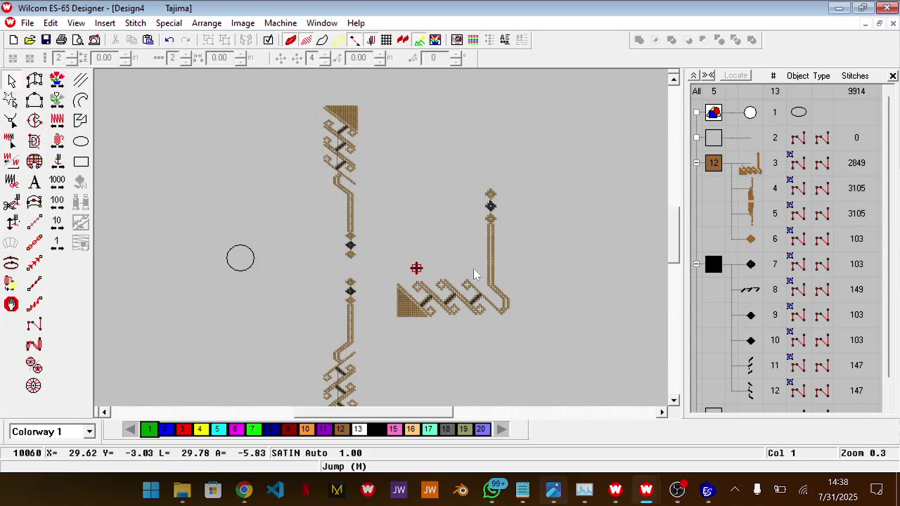
left_click(235, 273)
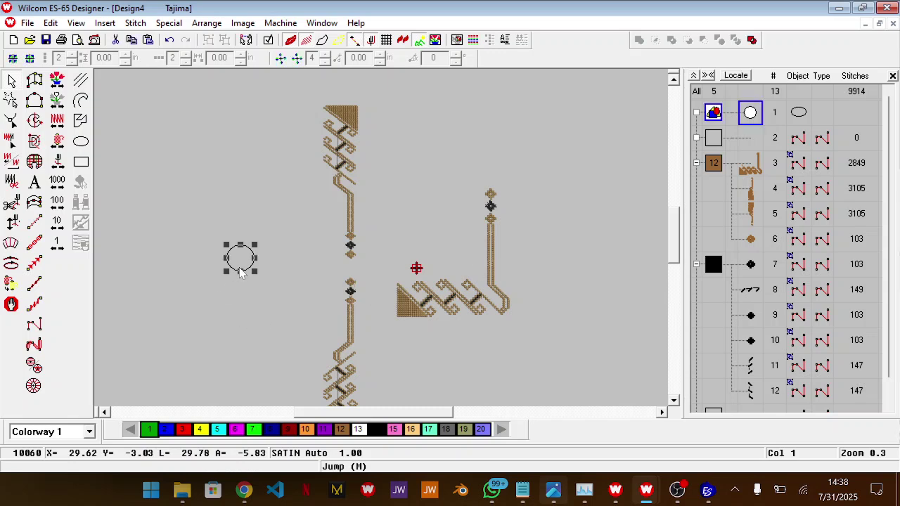
left_click(503, 301)
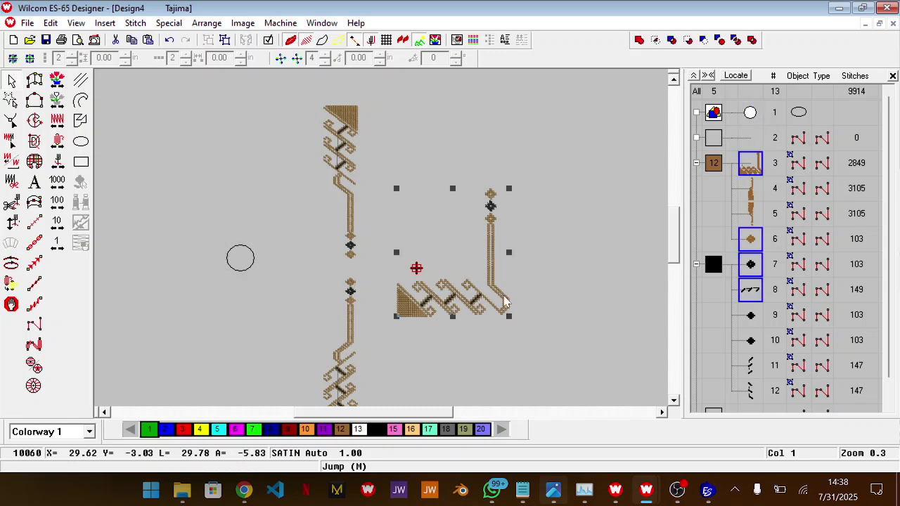
left_click(246, 271, "ctrl")
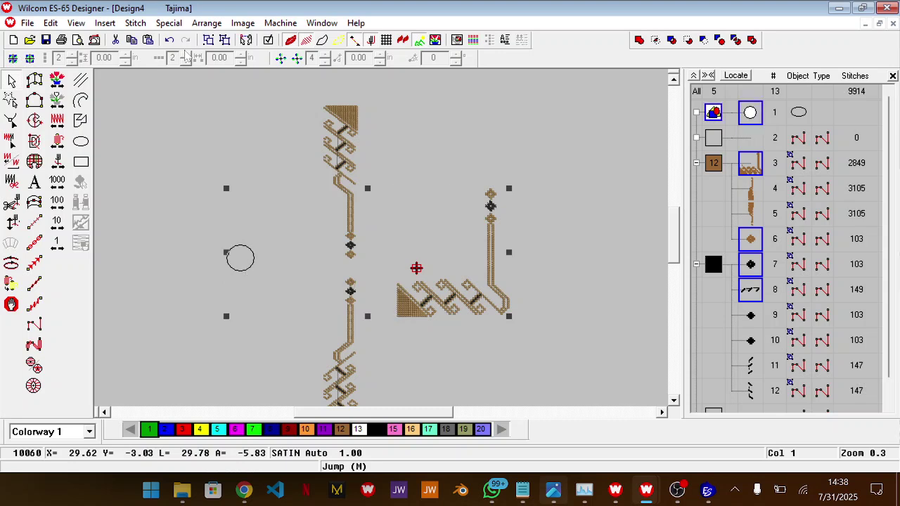
left_click(206, 23)
mouse_move(315, 113)
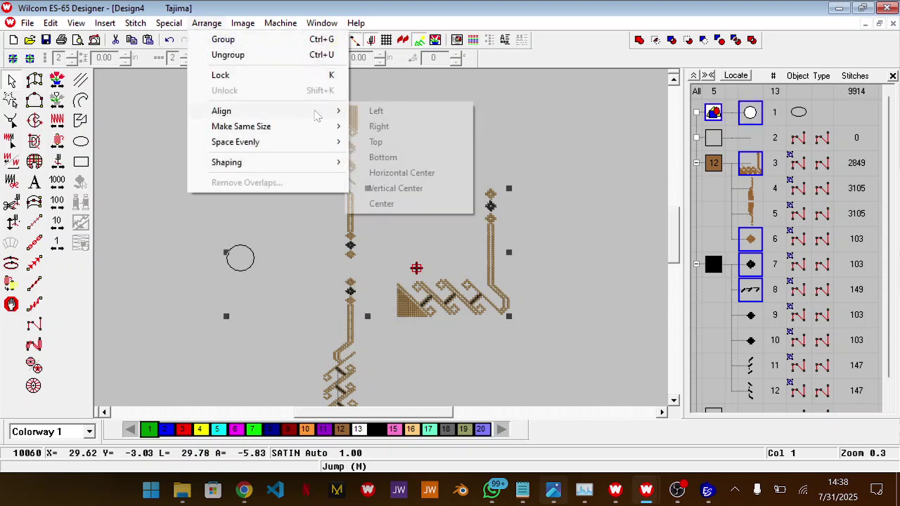
left_click(380, 207)
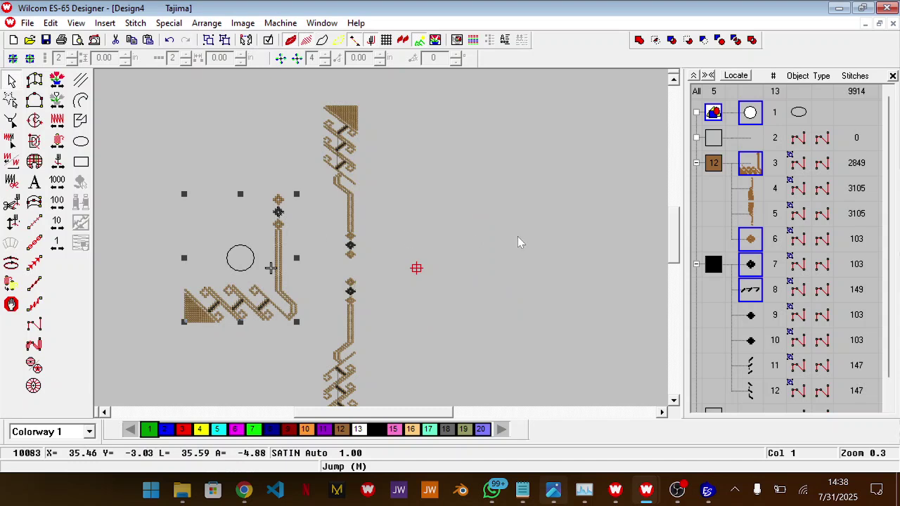
- Delete the small circle outline and ungroup the L-shaped motif
left_click(748, 116)
key("Delete")
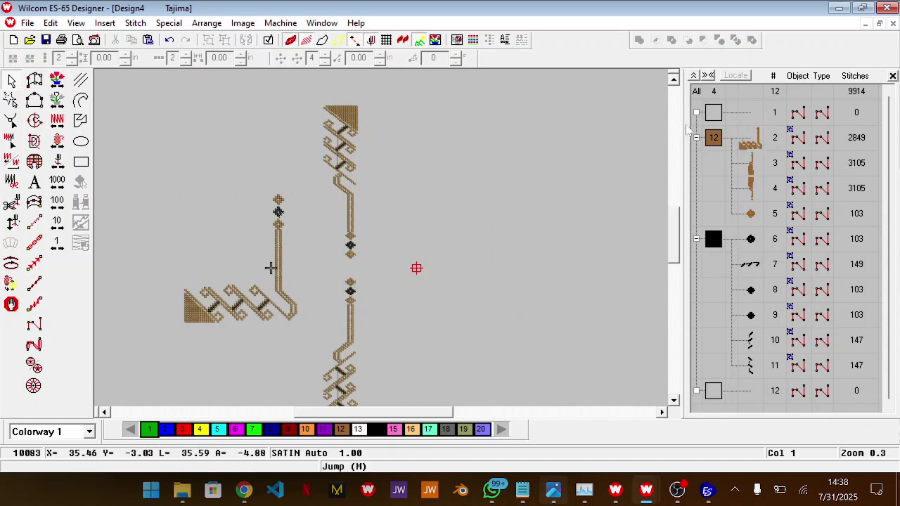
left_click(274, 304)
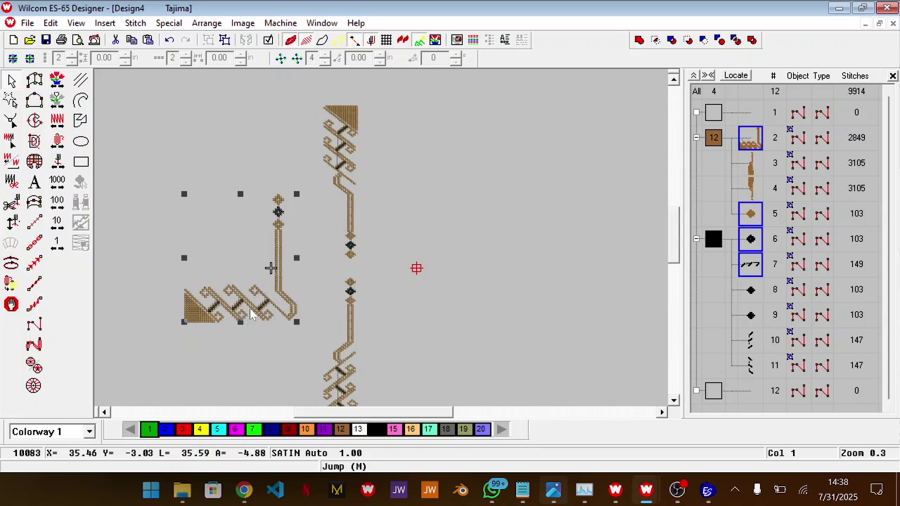
key("Escape")
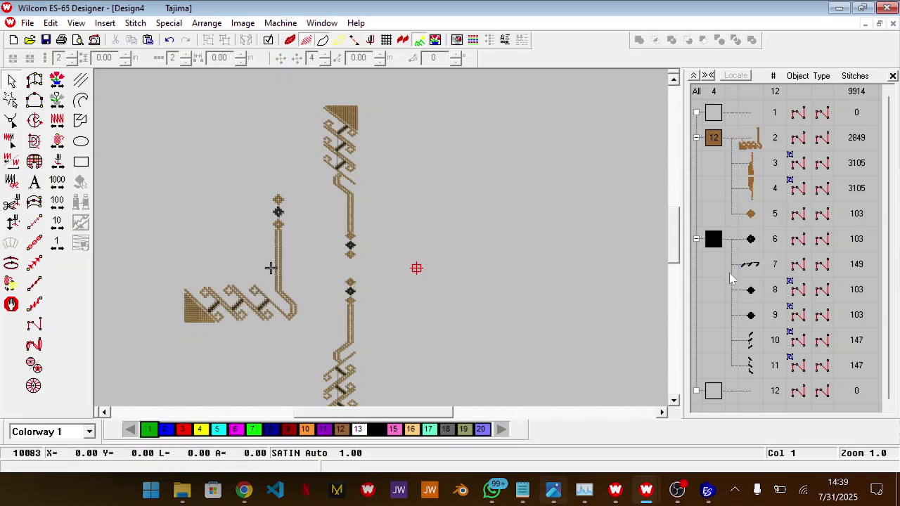
- Ungroup the vertical border objects and move the black color block ahead of the brown one in the stitching sequence
left_click(749, 295)
key("ctrl+u")
left_click_drag(750, 295, 713, 244)
key("Escape")
left_click_drag(713, 336, 717, 301)
left_click_drag(714, 213, 717, 134)
left_click(518, 259)
- Group the brown and black objects of the two vertical borders
key("z")
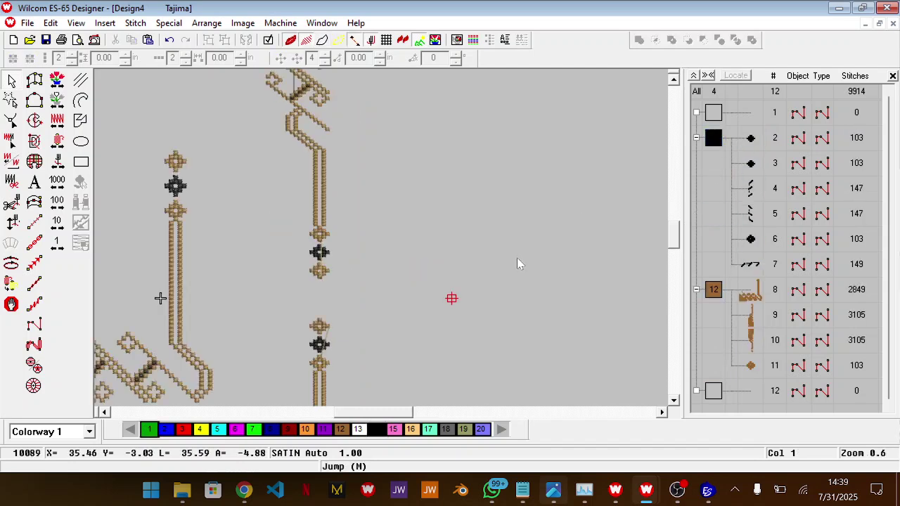
scroll(517, 258, "up", 4)
key("shift+z")
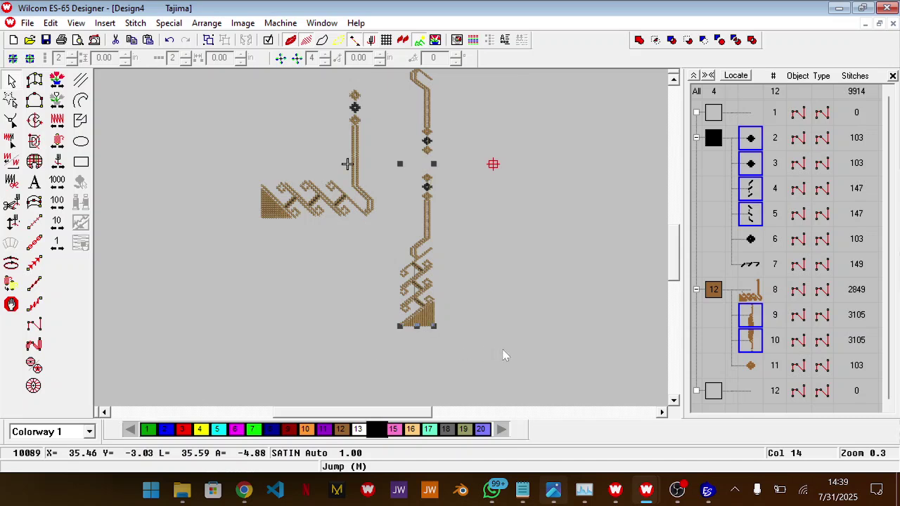
key("ctrl+g")
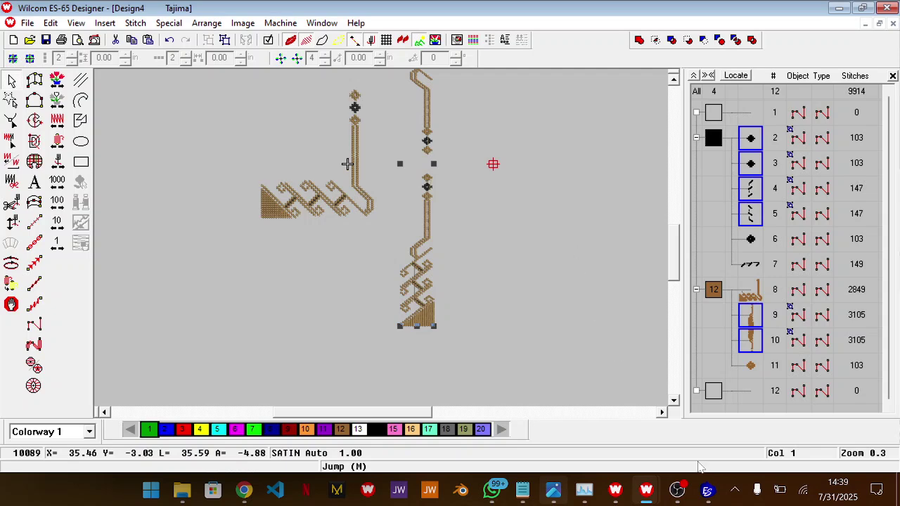
- Switch to Wilcom EmbroideryStudio and close the AD c41-flap design without saving its changes
left_click(707, 490)
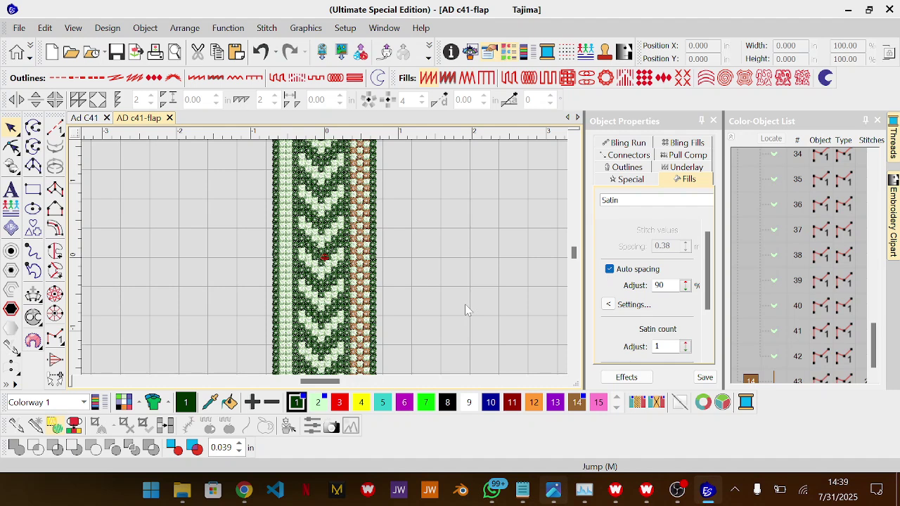
key("0")
key("alt+F4")
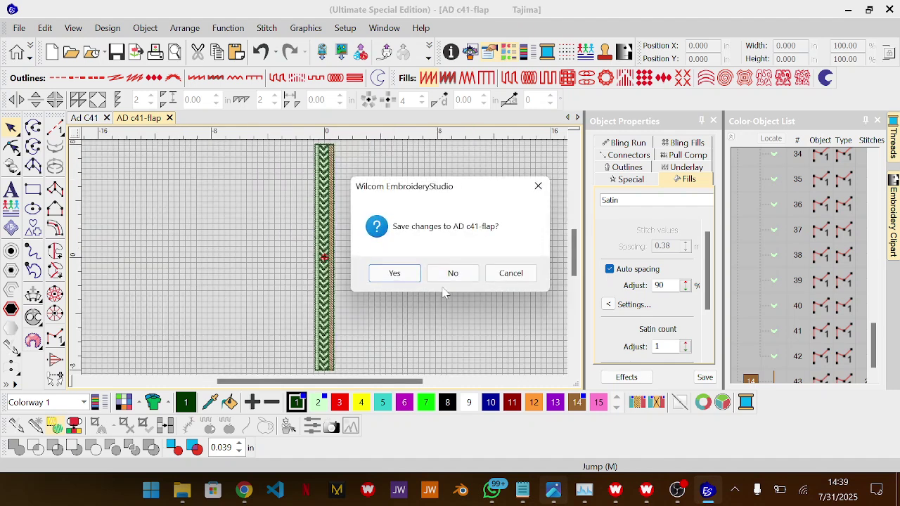
left_click(452, 274)
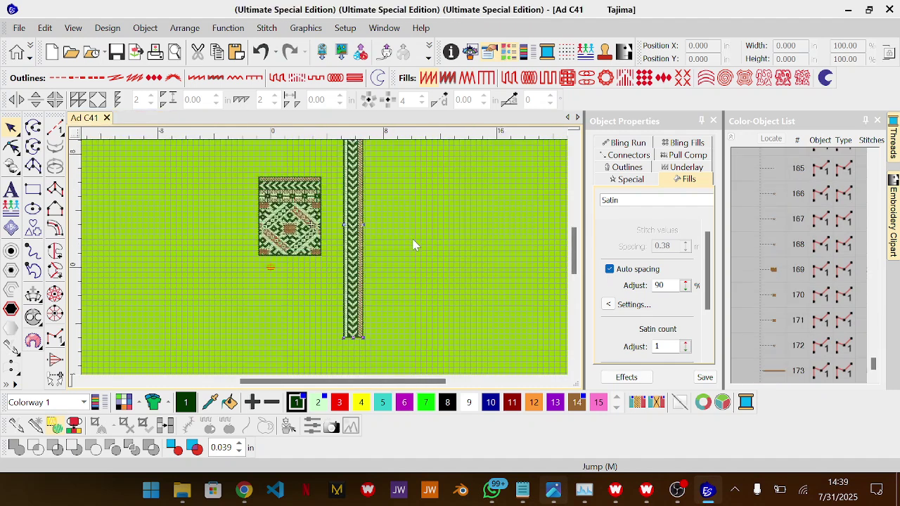
- Group the rectangular patterned block in Ad C41 and move it past the vertical strip to about X 9.54, Y 3.92 in
key("Tab")
left_click(399, 255)
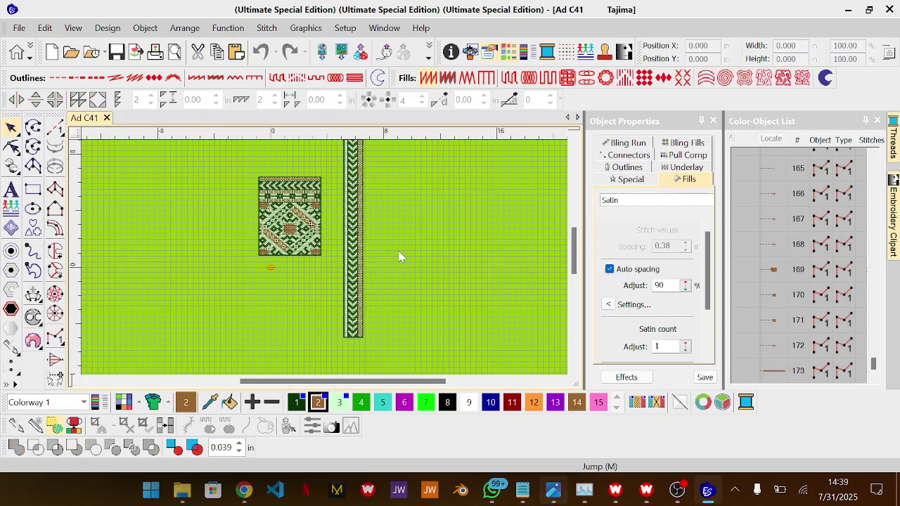
key("0")
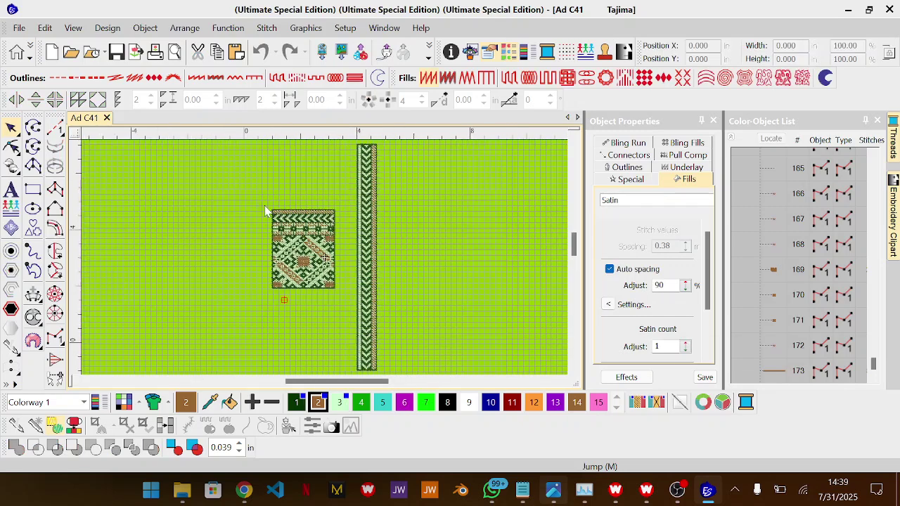
key("z")
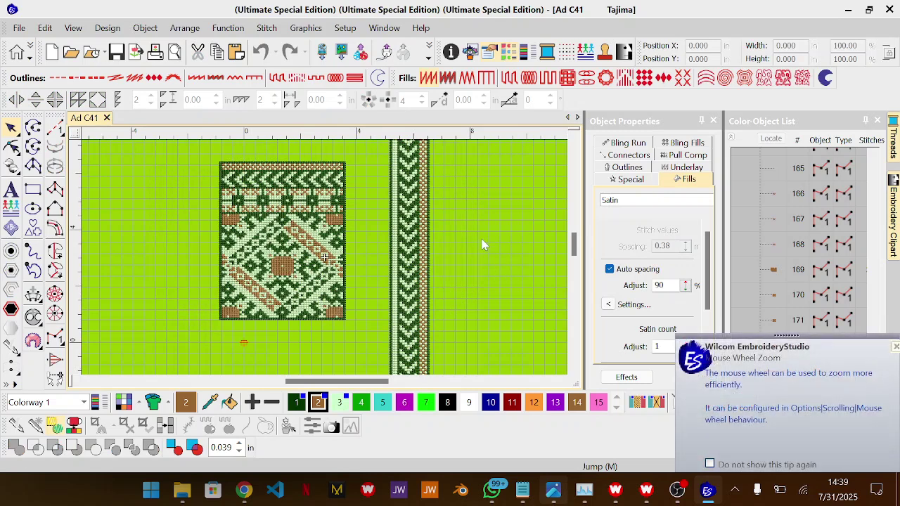
left_click_drag(215, 337, 347, 180)
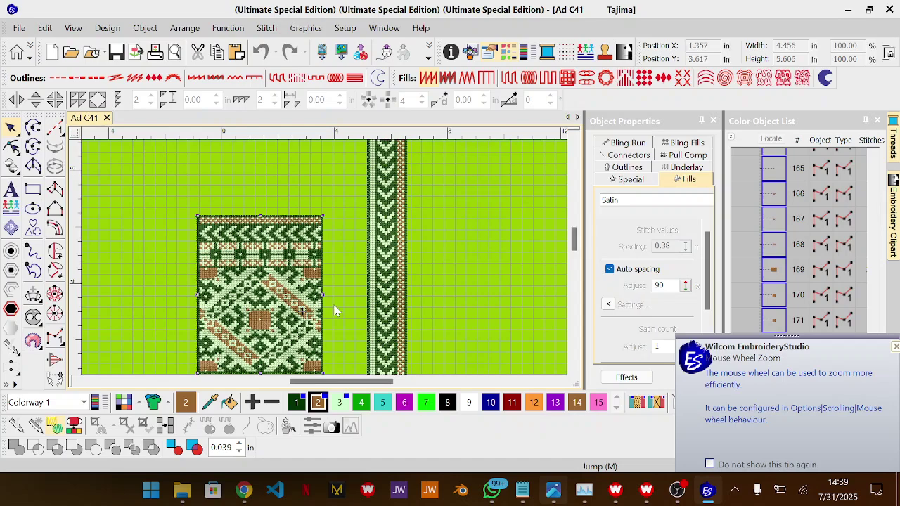
left_click_drag(265, 299, 493, 305)
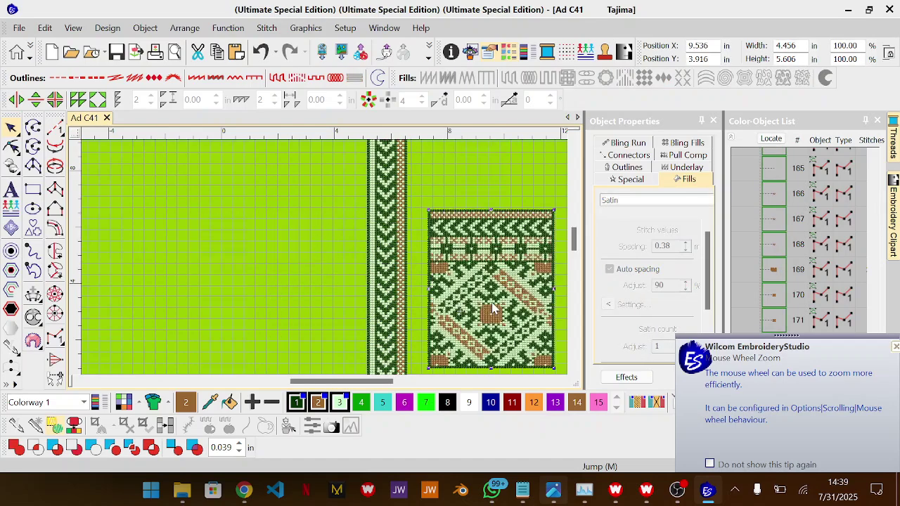
left_click_drag(373, 385, 380, 385)
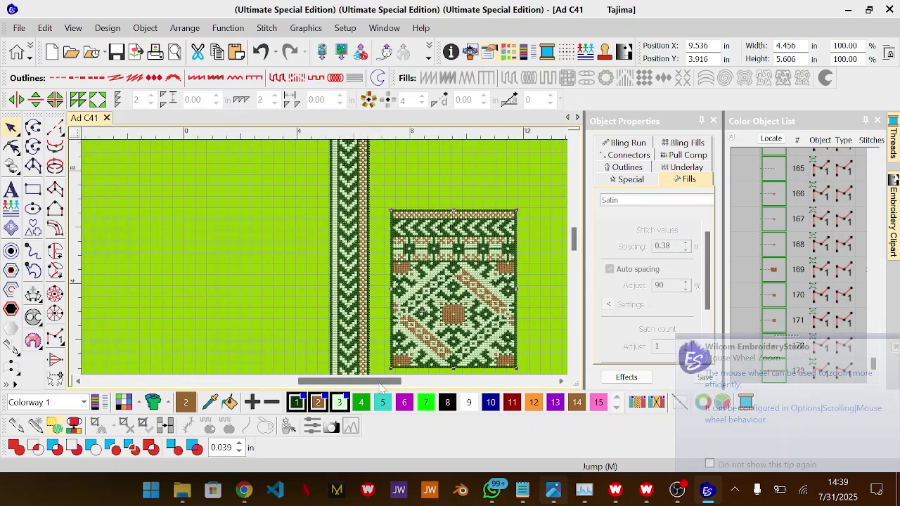
- Draw a filled square about 0.75 in wide in the empty area beside the vertical strip and recolor it to purple color 13
left_click(298, 297)
left_click(32, 190)
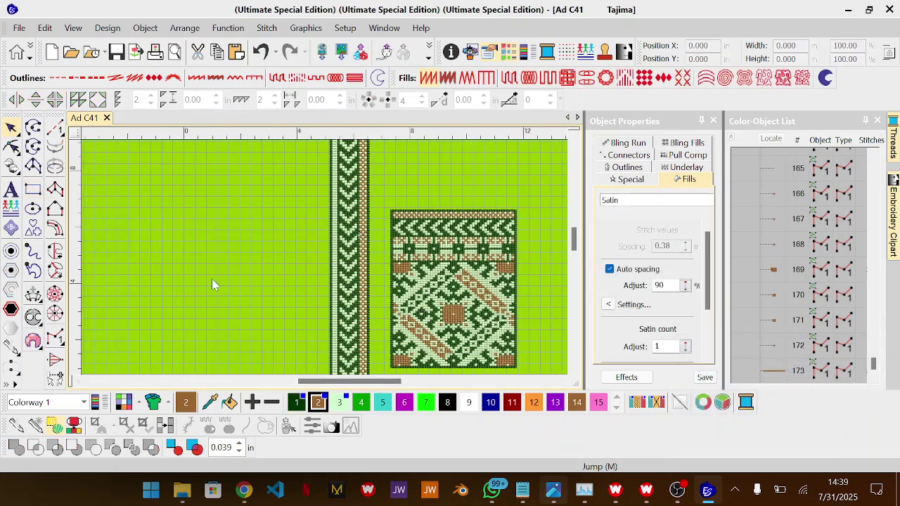
left_click(240, 297)
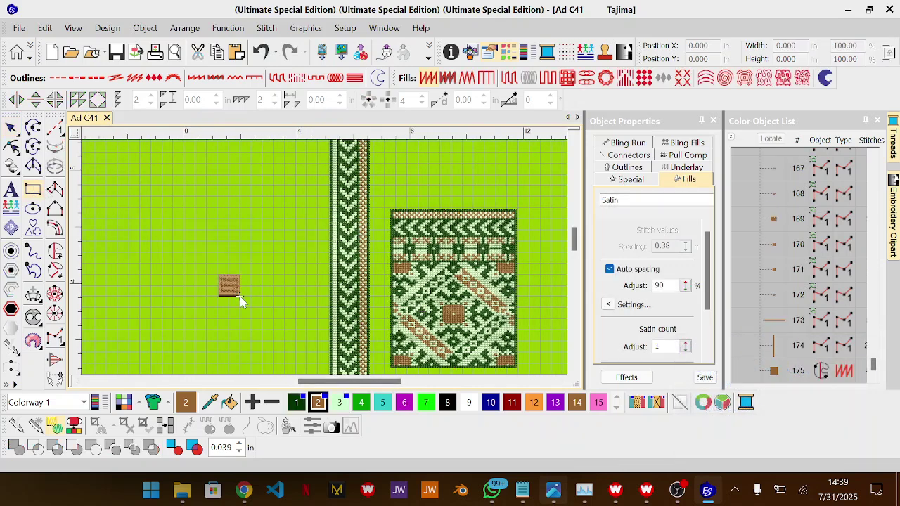
key("Escape")
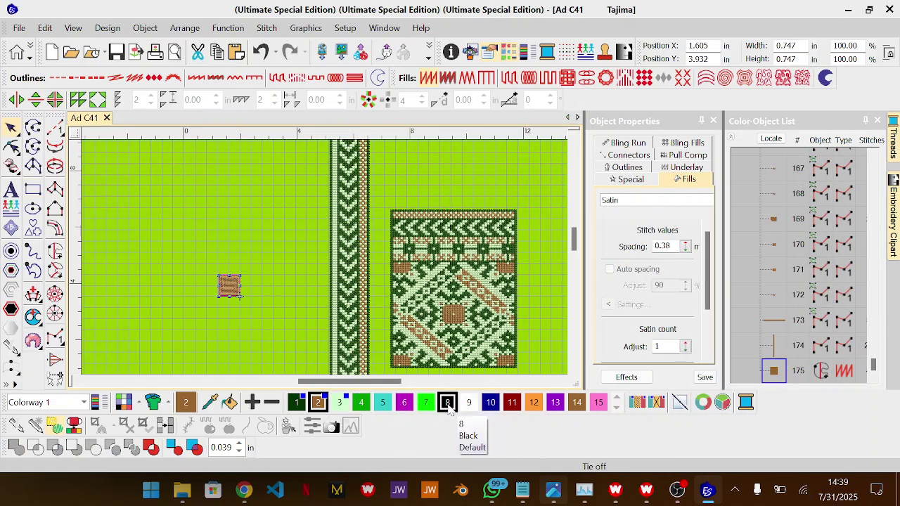
left_click(555, 402)
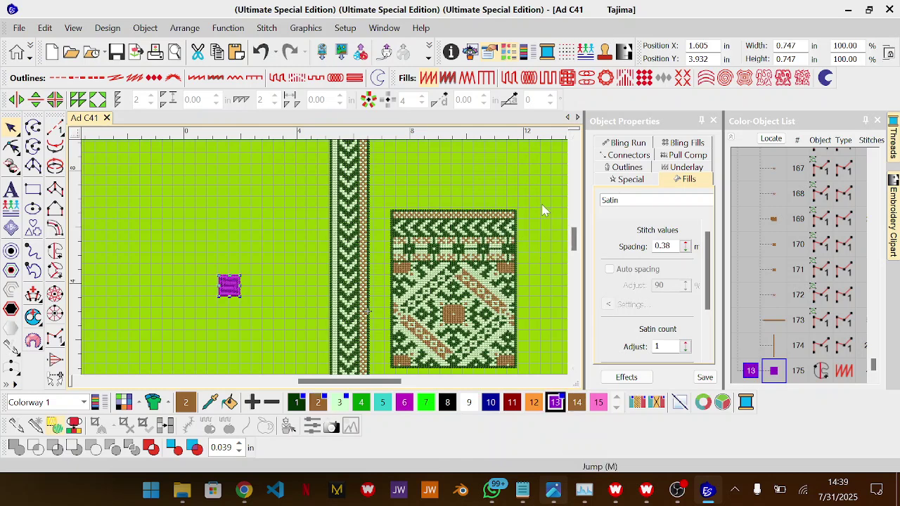
left_click(565, 177)
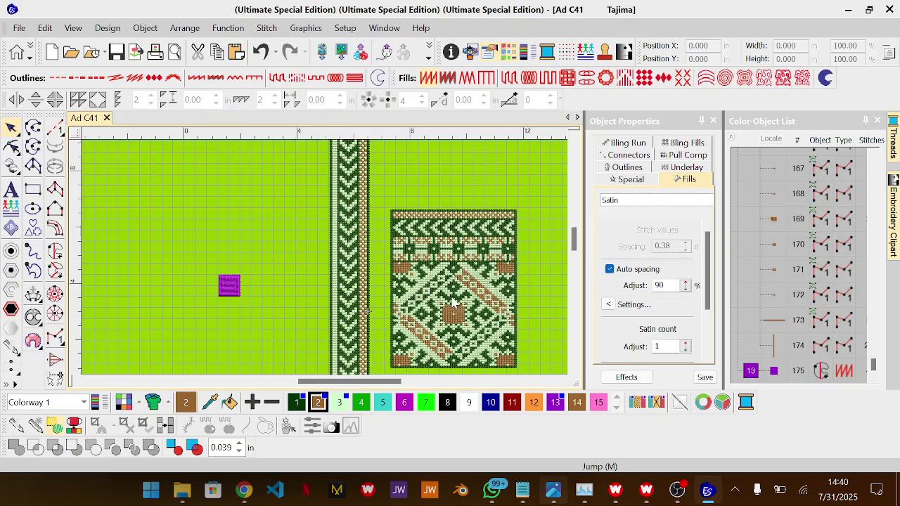
- Align the patterned block with the purple square by centers and delete the square
left_click(483, 294)
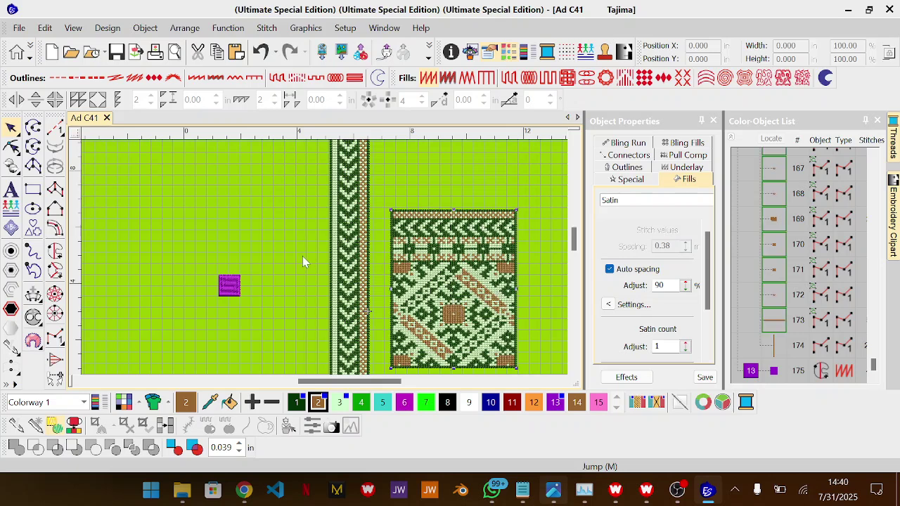
left_click(231, 287, "ctrl")
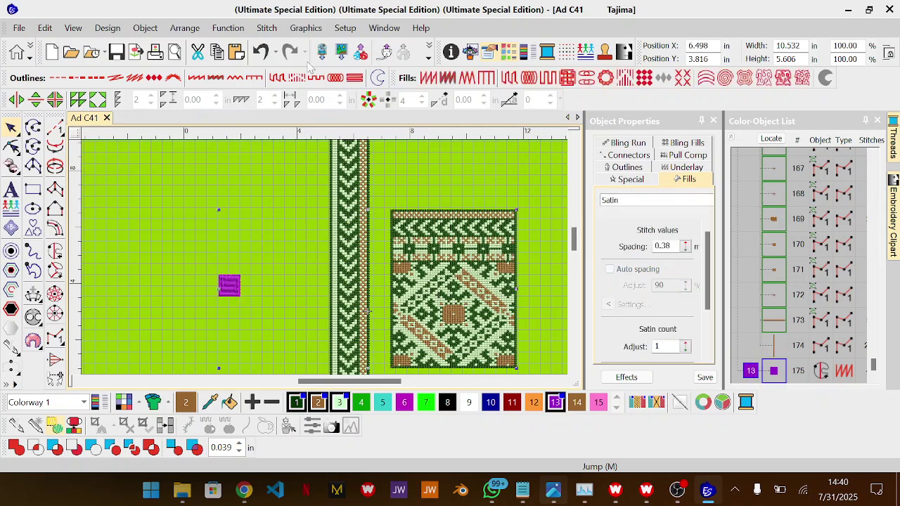
left_click(185, 28)
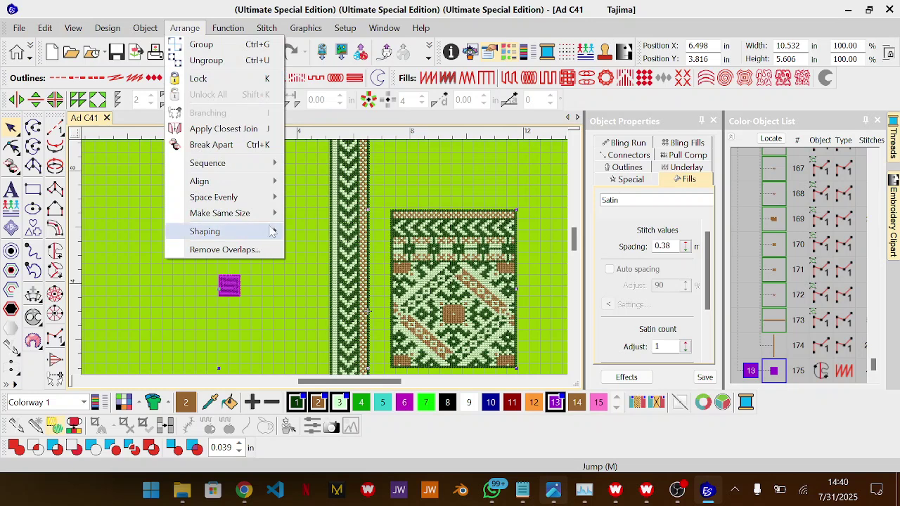
mouse_move(260, 183)
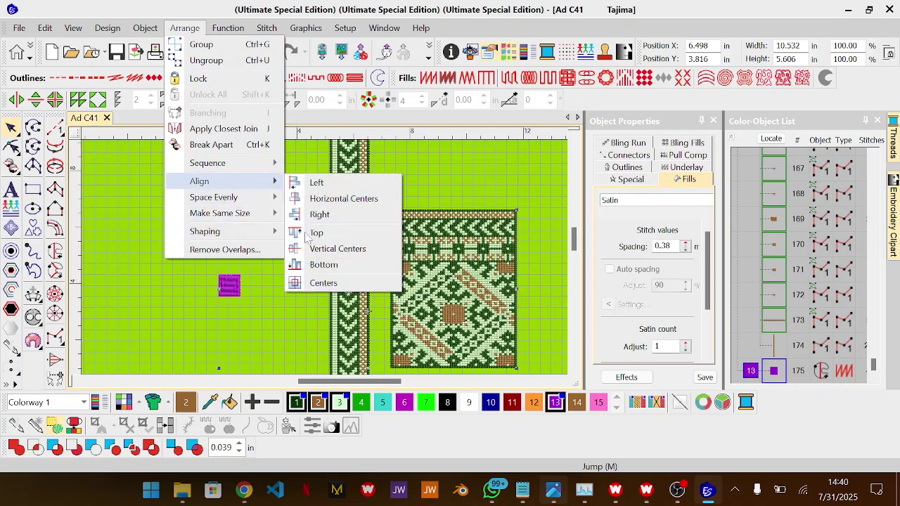
left_click(334, 283)
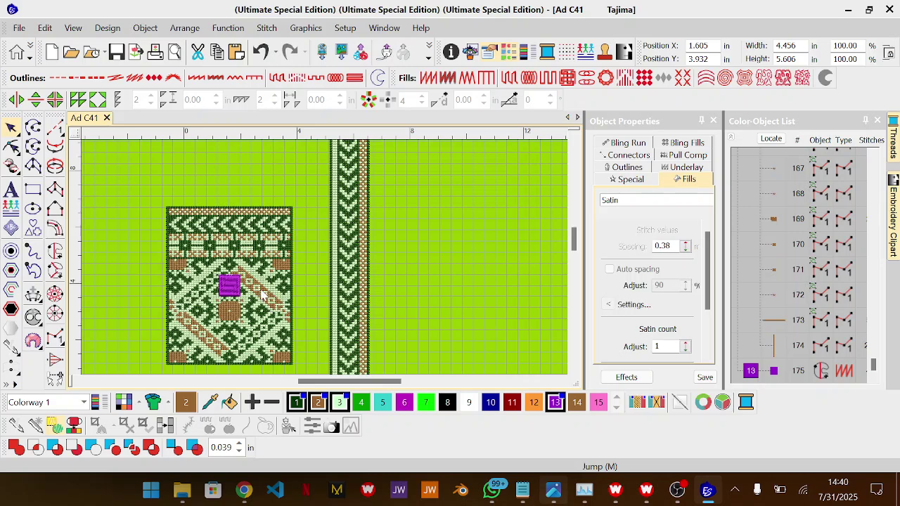
left_click(238, 290)
key("Delete")
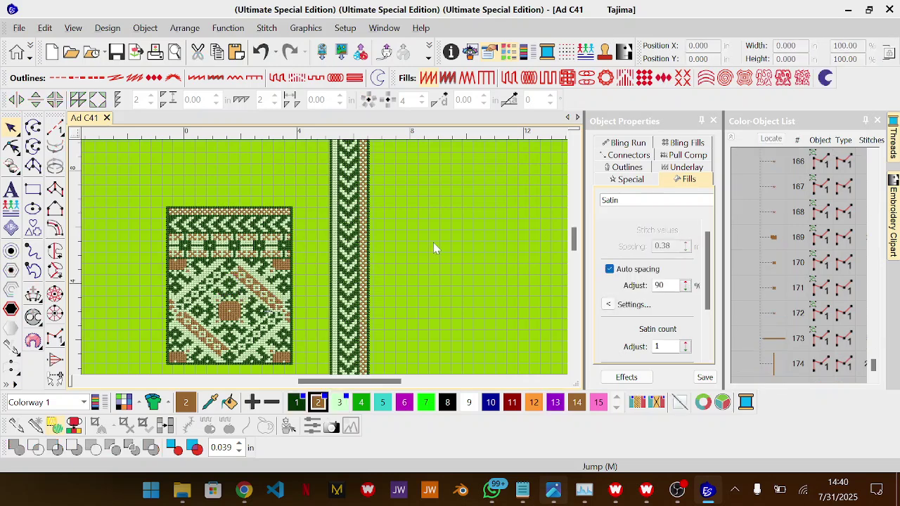
- Switch to Wilcom ES-65 Designer, deselect the vertical borders in Design4 and view the whole layout
key("alt+Tab")
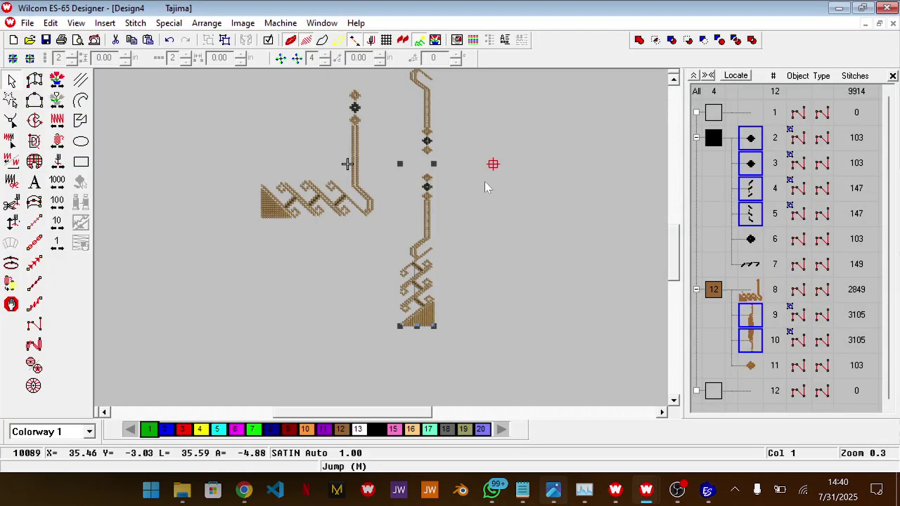
left_click(514, 226)
scroll(514, 226, "up", 3)
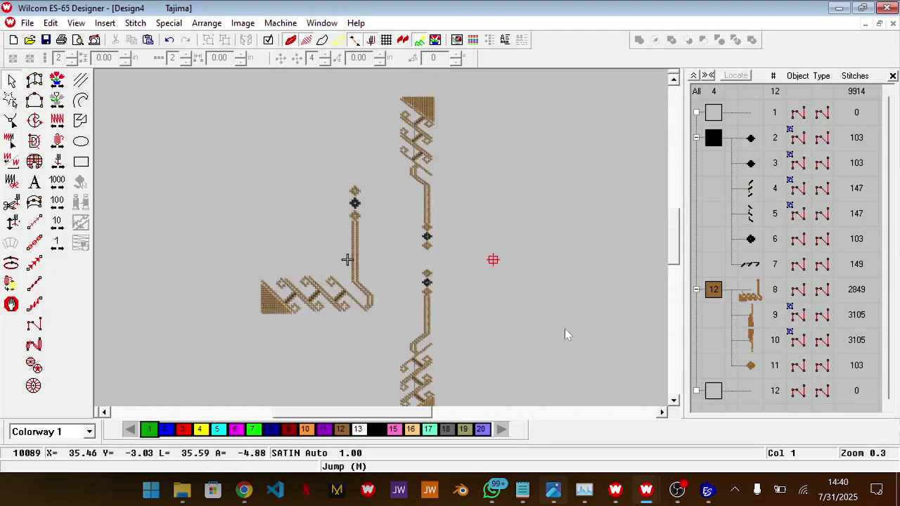
- Switch back to Wilcom EmbroideryStudio, review the machine file formats available for exporting Ad C41, and cancel the export
key("alt+Tab")
key("shift+e")
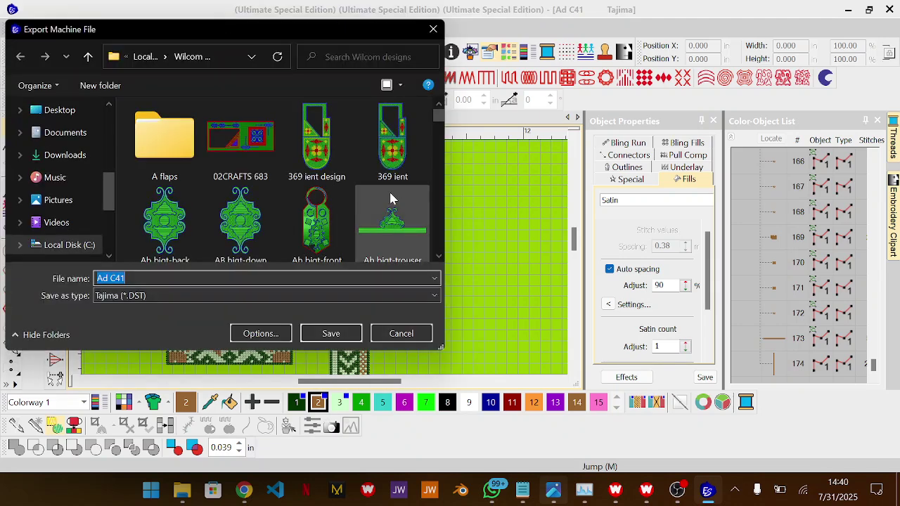
left_click(437, 298)
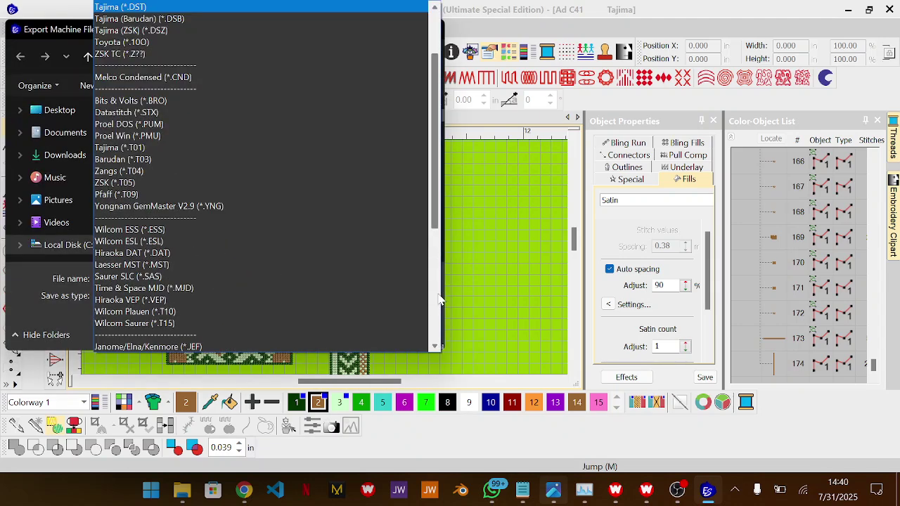
scroll(187, 41, "up", 3)
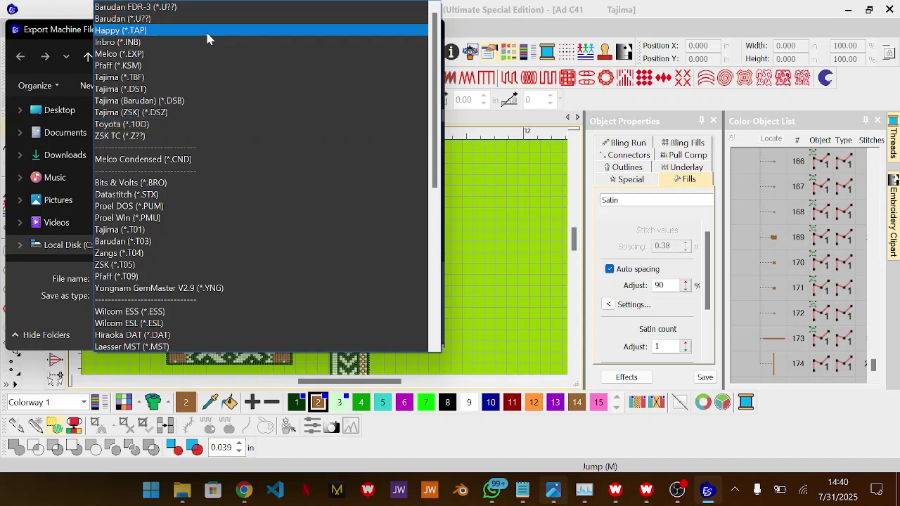
scroll(197, 197, "down", 4)
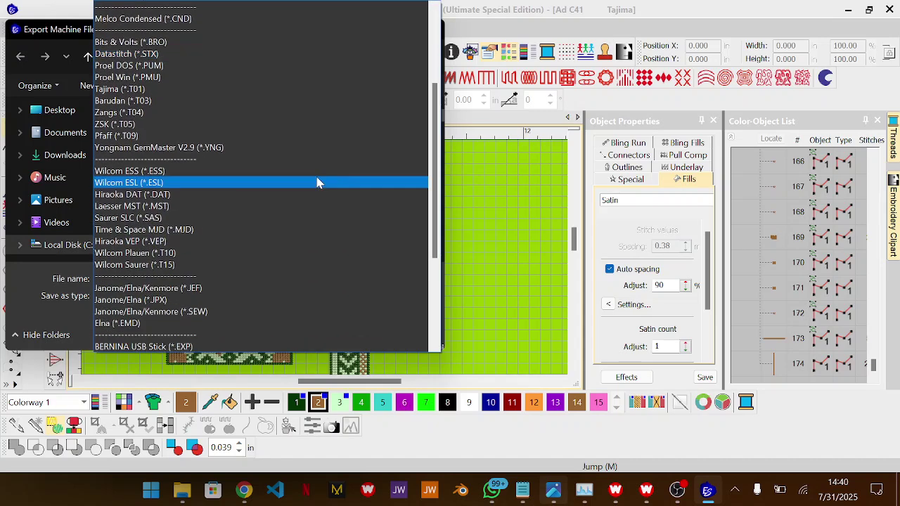
scroll(336, 191, "down", 5)
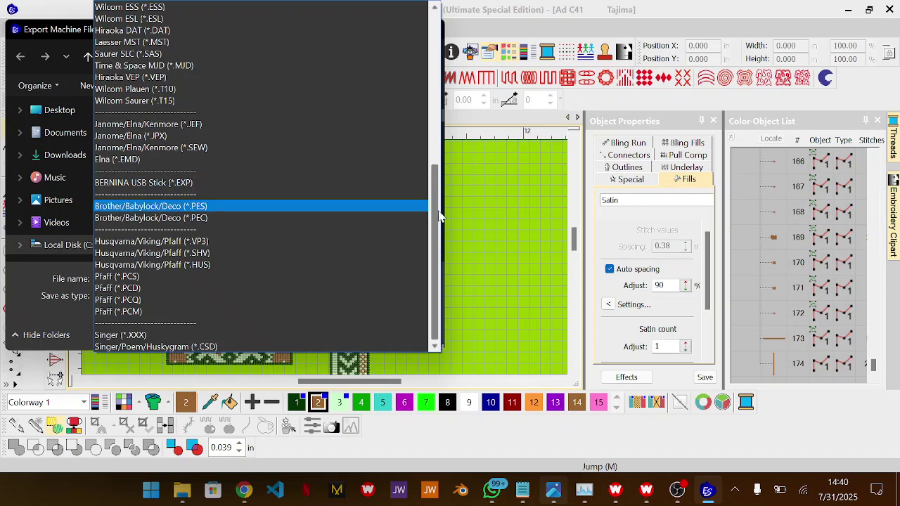
left_click(501, 282)
left_click(384, 337)
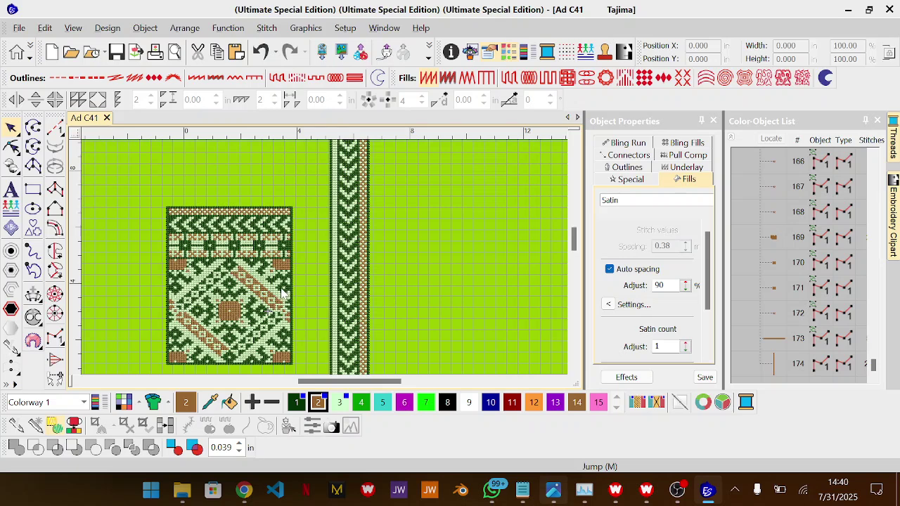
- Create a new blank design and return to the Ad C41 design
scroll(281, 292, "down", 1)
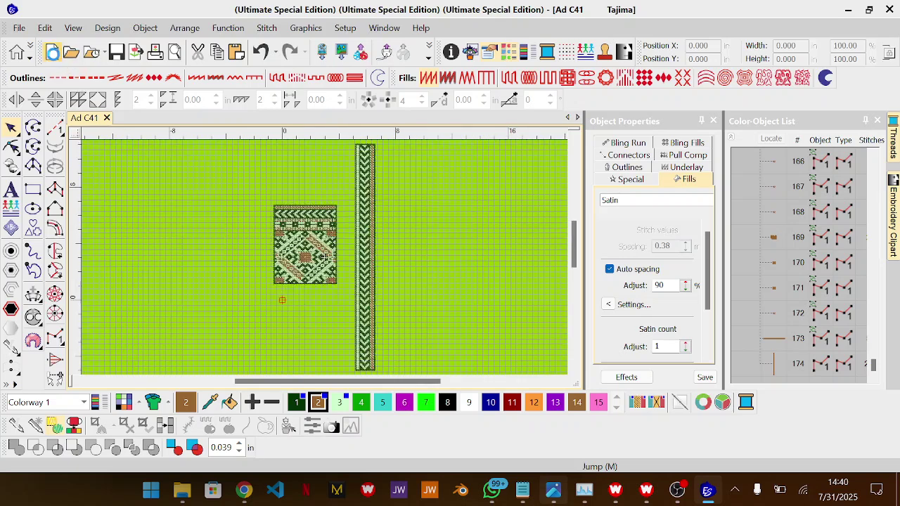
left_click(52, 52)
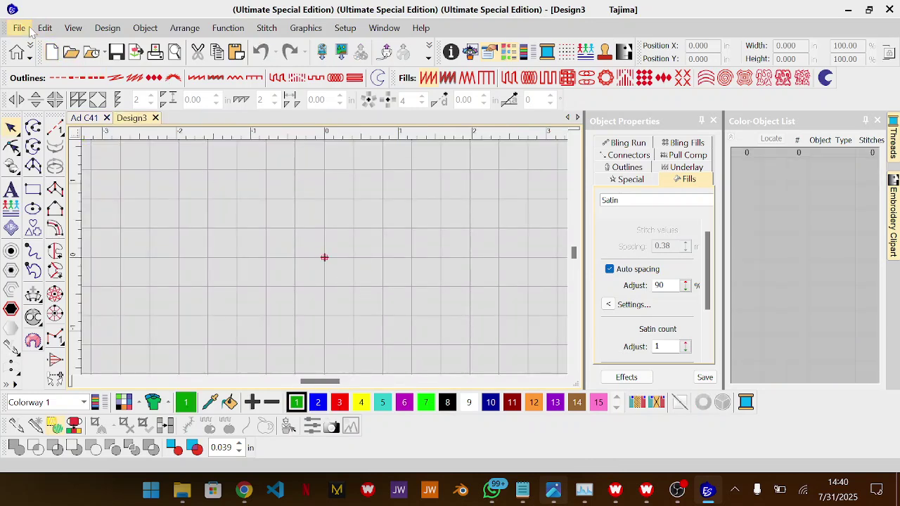
left_click(87, 118)
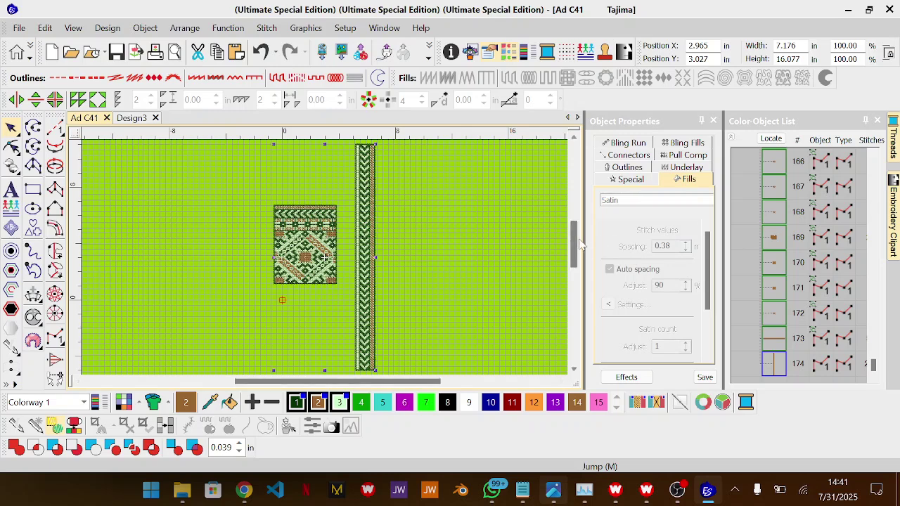
- Examine the selected Ad C41 objects at closer zoom and box-zoom into the origin marker below the patterned block
left_click_drag(574, 244, 574, 251)
key("z")
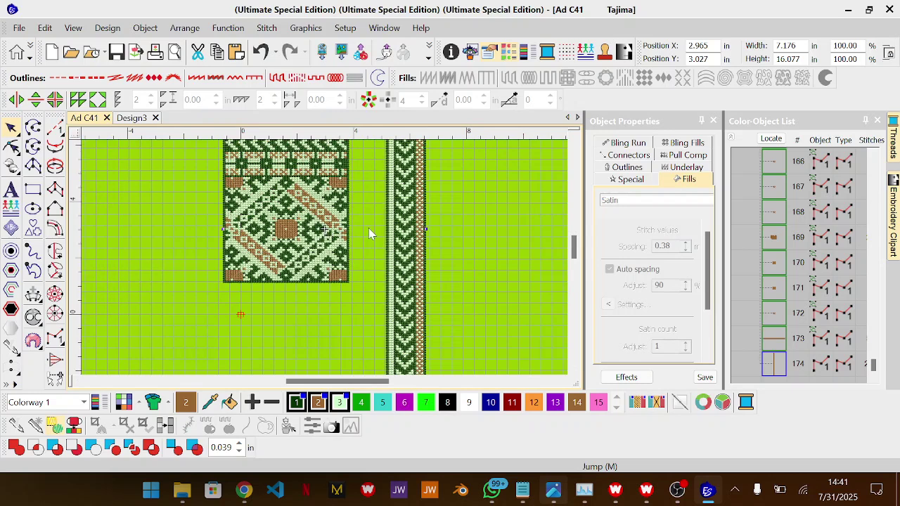
scroll(368, 228, "down", 1)
scroll(413, 201, "up", 1)
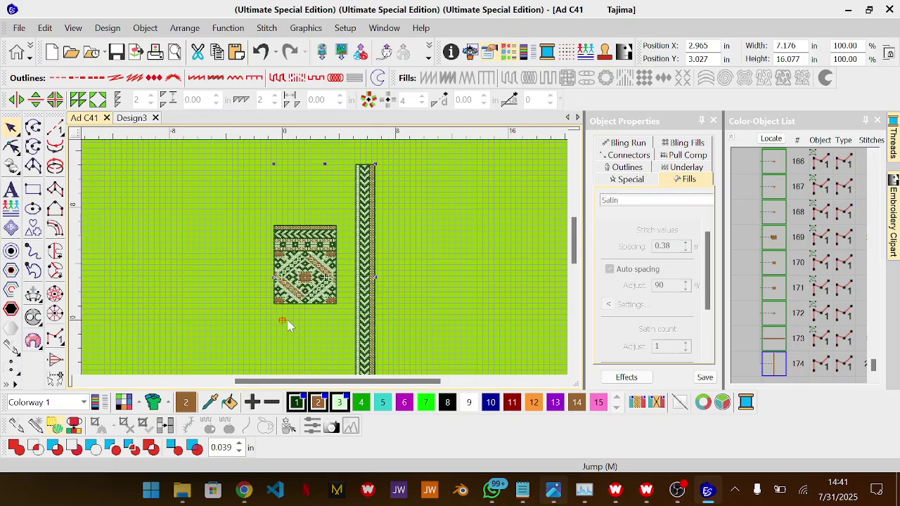
key("b")
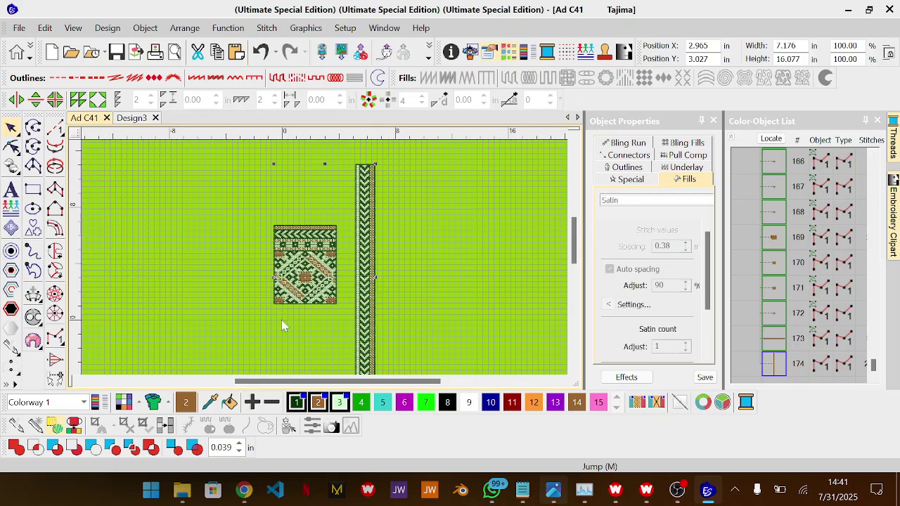
left_click_drag(299, 301, 253, 360)
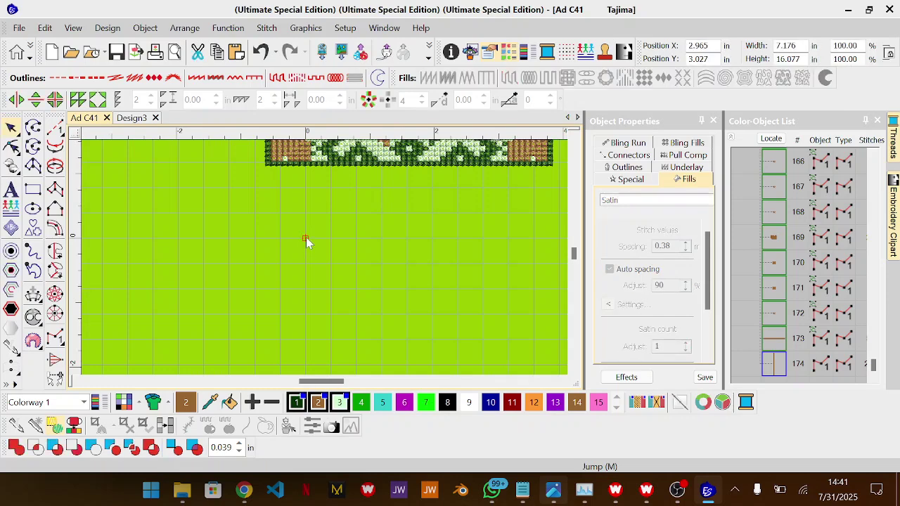
- Zoom out from the Ad C41 design to view the full extent of the workspace, and deselect the objects
key("shift+z")
scroll(306, 237, "down", 3)
scroll(325, 258, "up", 3)
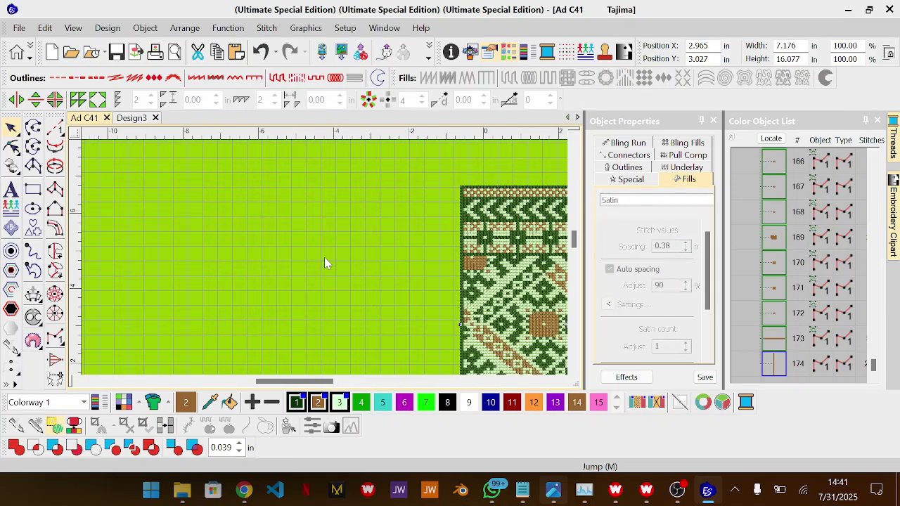
scroll(325, 258, "down", 6)
key("shift+z")
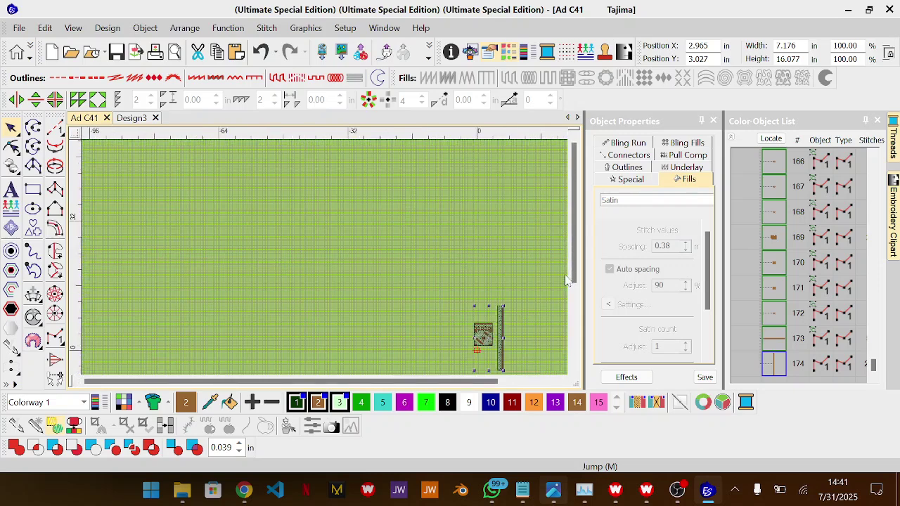
left_click(521, 236)
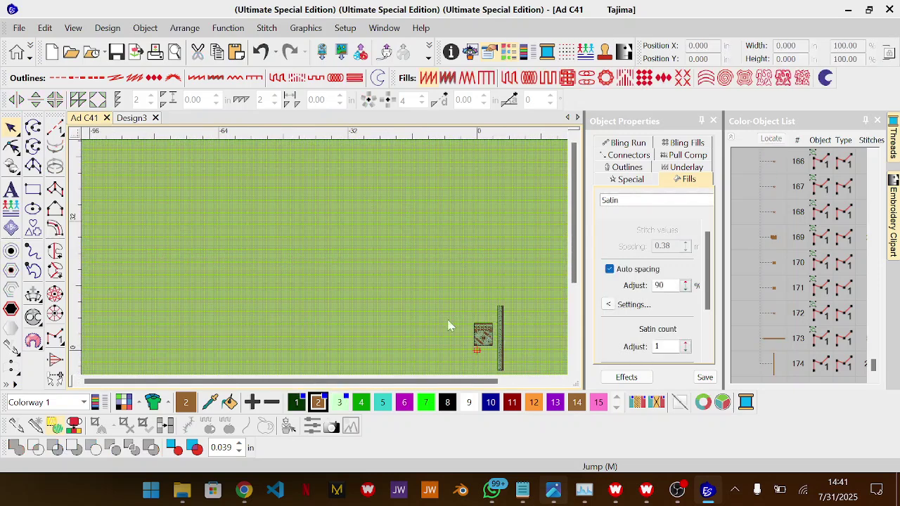
scroll(385, 322, "down", 2)
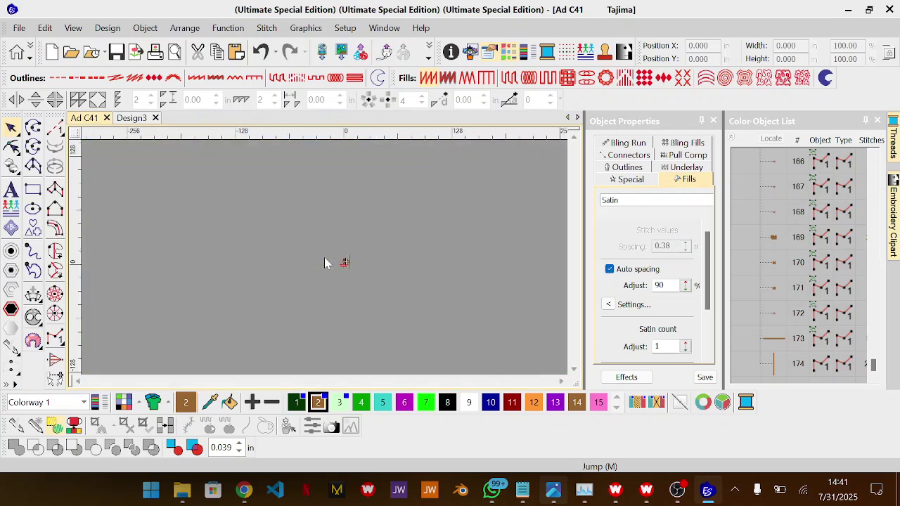
scroll(330, 263, "down", 1)
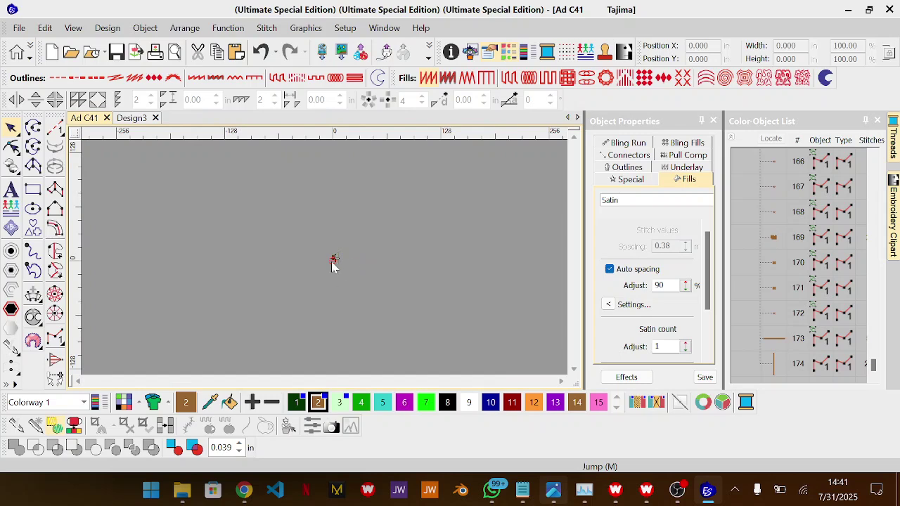
- View Ad C41 at actual size, fit the whole design in view, and select all its objects
key("1")
scroll(324, 257, "down", 3)
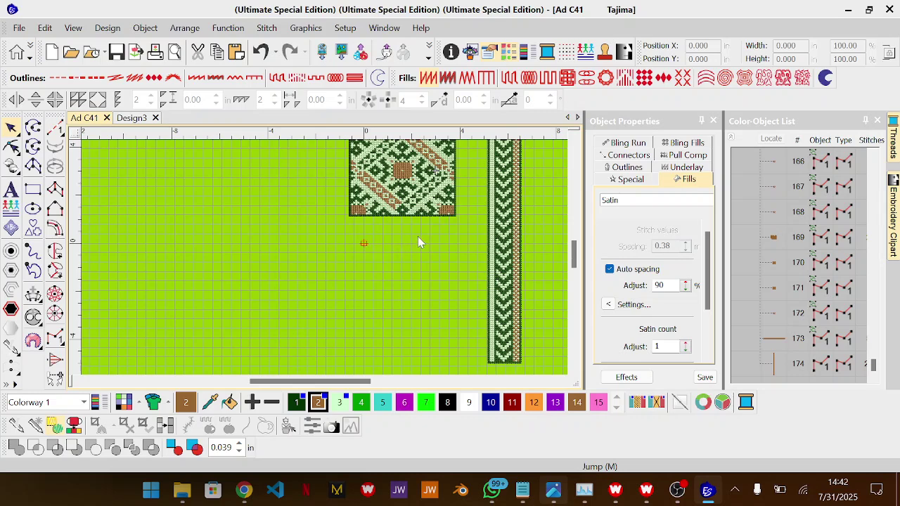
key("0")
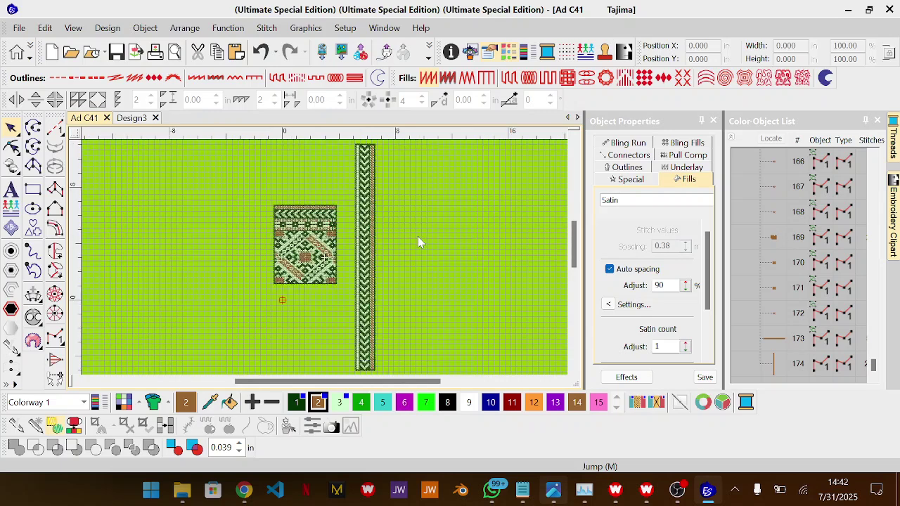
key("ctrl+a")
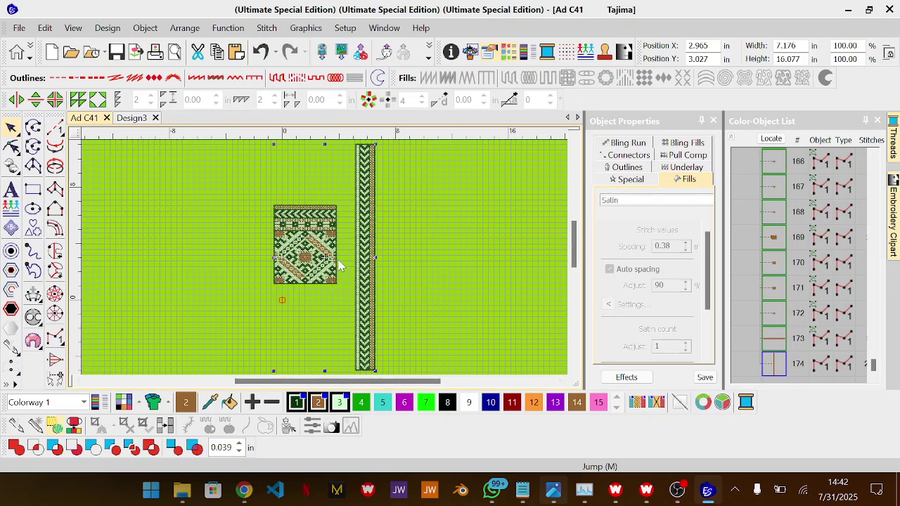
scroll(337, 265, "down", 1)
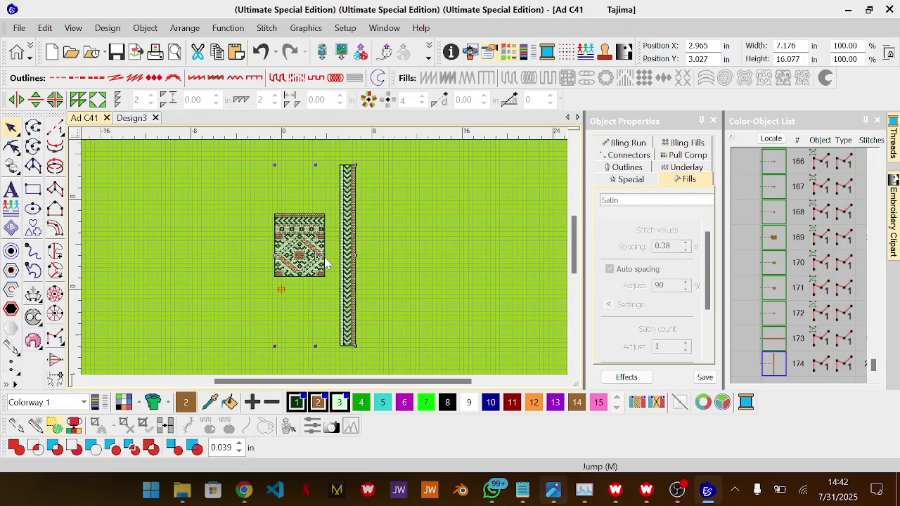
- Move the selected Ad C41 objects so their combined centre sits about on the design origin, and deselect them
scroll(326, 264, "up", 1)
scroll(325, 264, "up", 1)
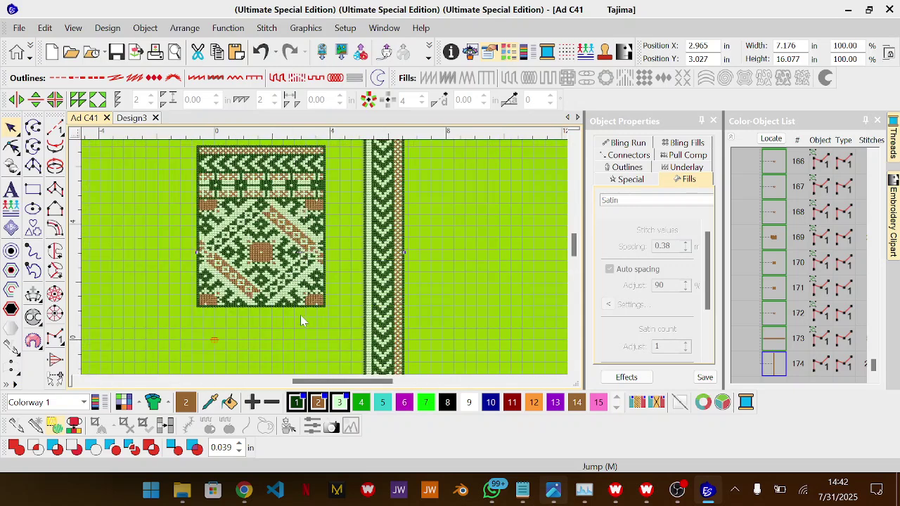
left_click_drag(332, 304, 264, 343)
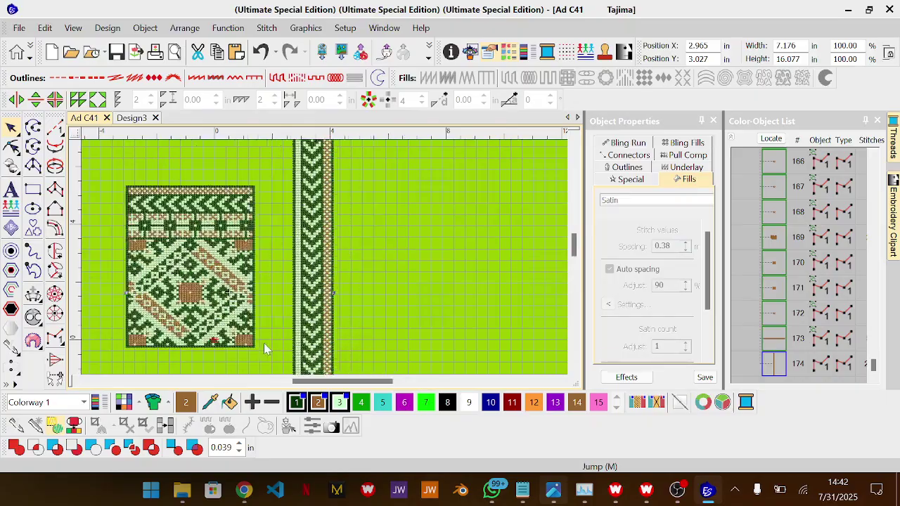
left_click_drag(274, 313, 254, 360)
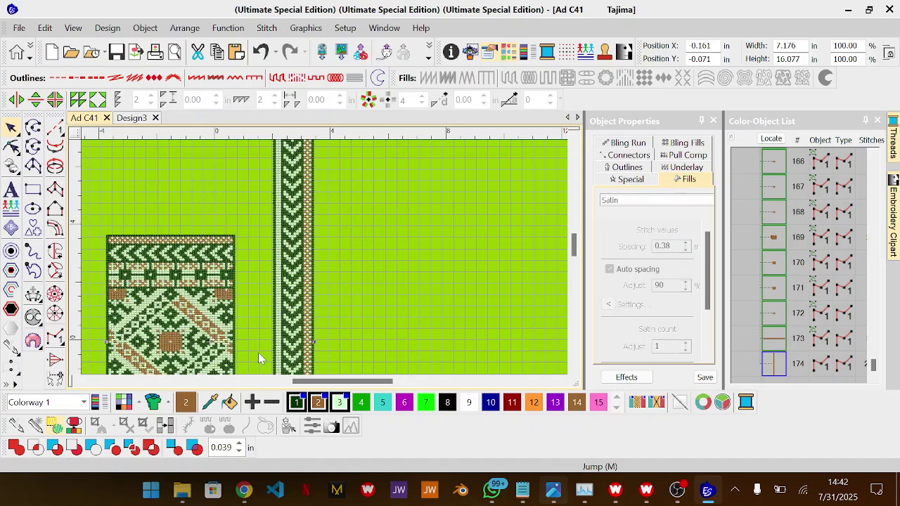
left_click_drag(258, 352, 263, 348)
key("shift+z")
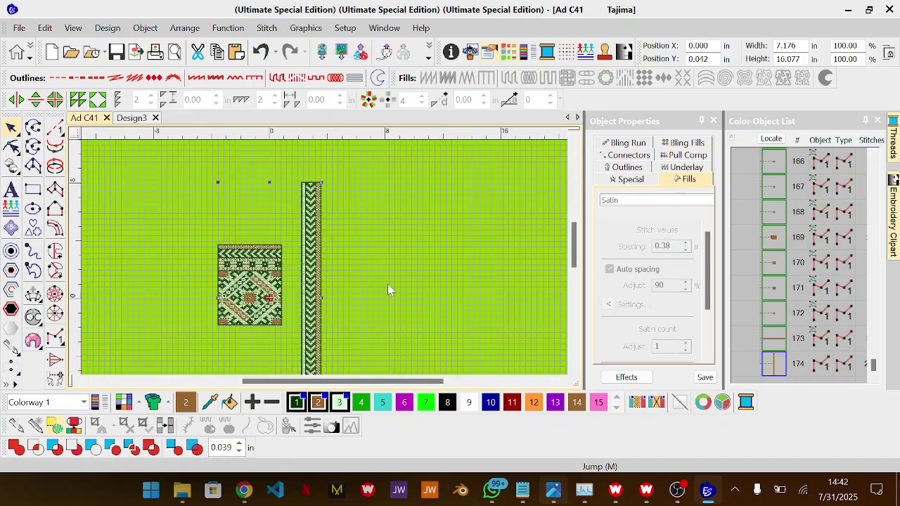
key("0")
left_click(485, 257)
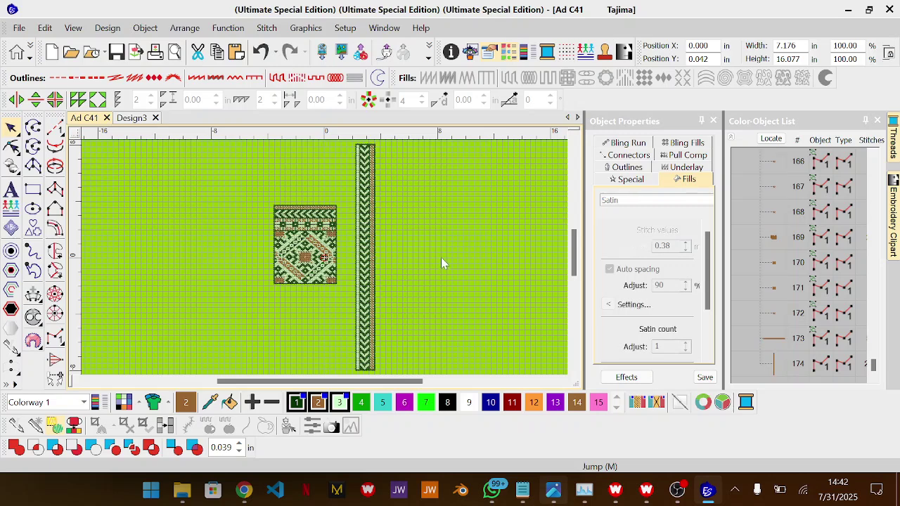
left_click(439, 260)
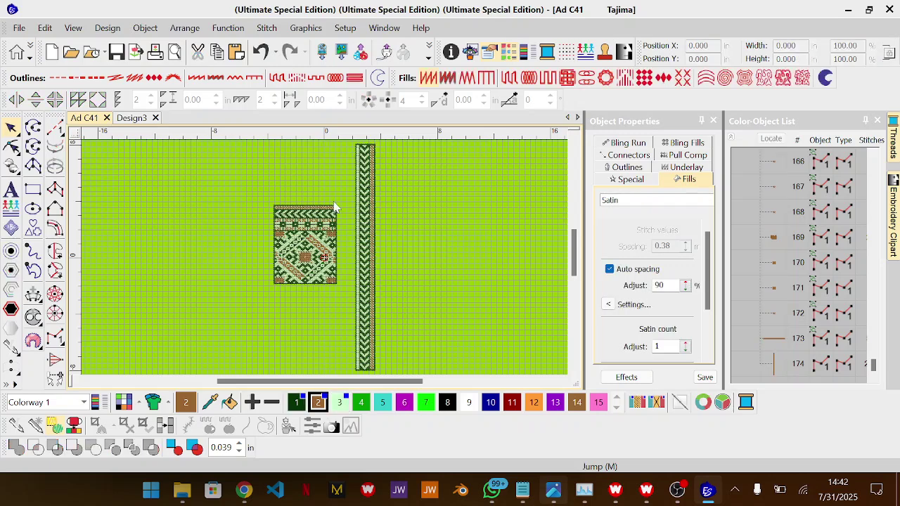
- Copy only the patterned block from Ad C41 and paste it into Design3 at its original coordinates
left_click_drag(239, 200, 347, 304)
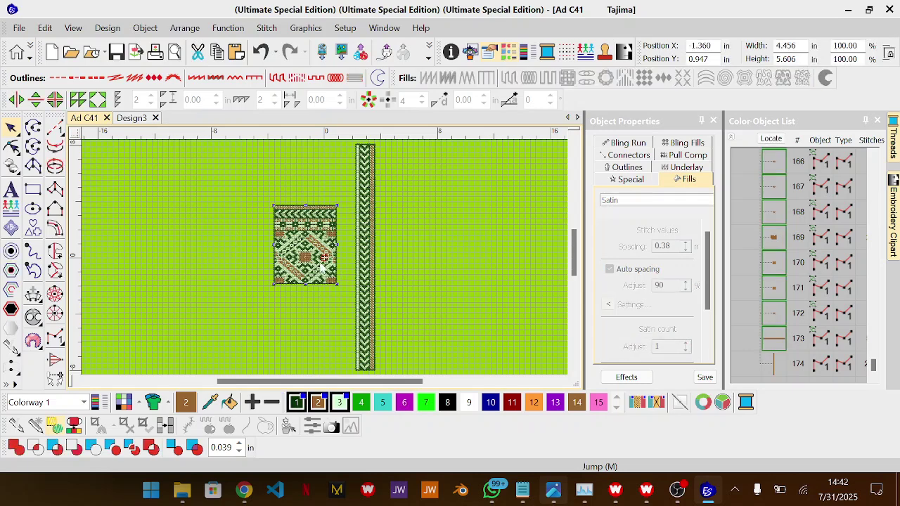
left_click(138, 119)
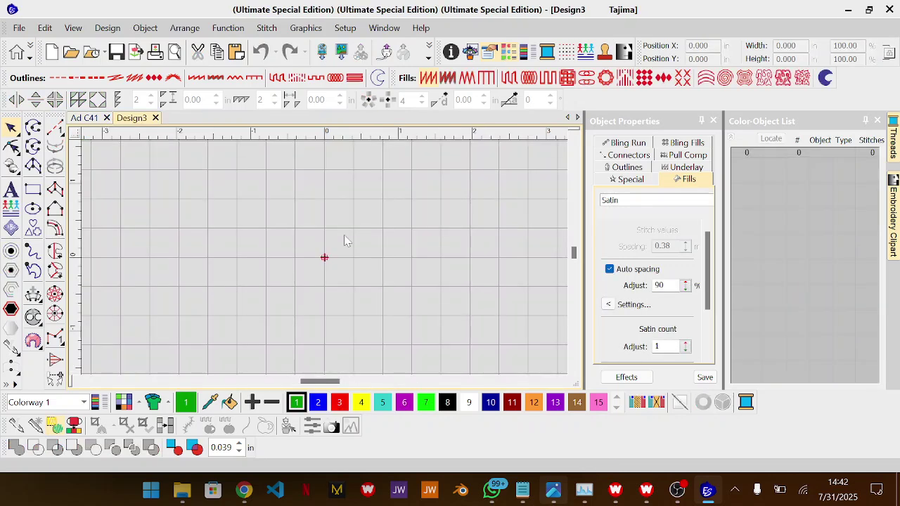
key("ctrl+v")
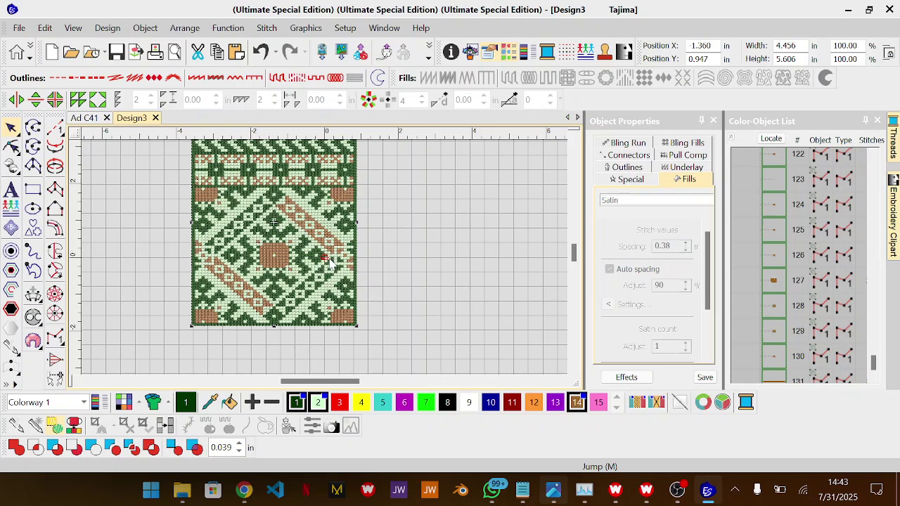
- Delete the pasted block from Design3 and paste it again centred on the design origin
key("Delete")
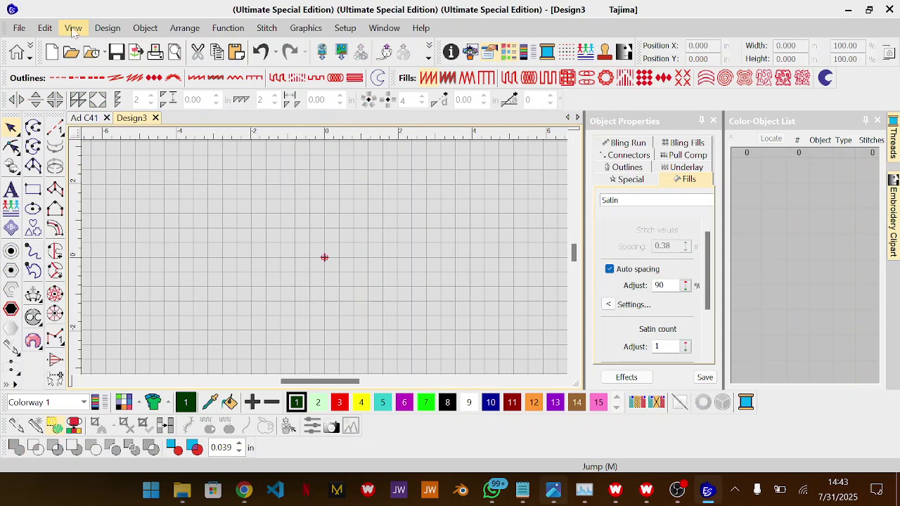
left_click(45, 28)
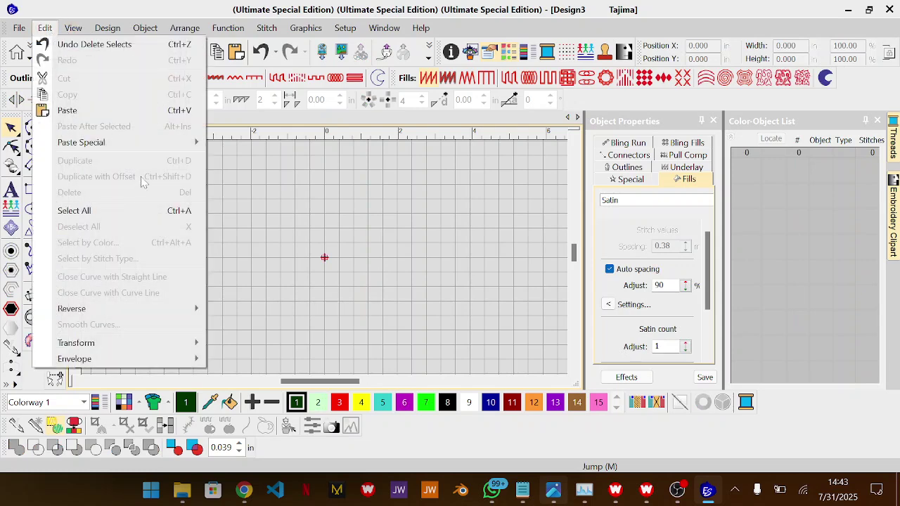
mouse_move(172, 149)
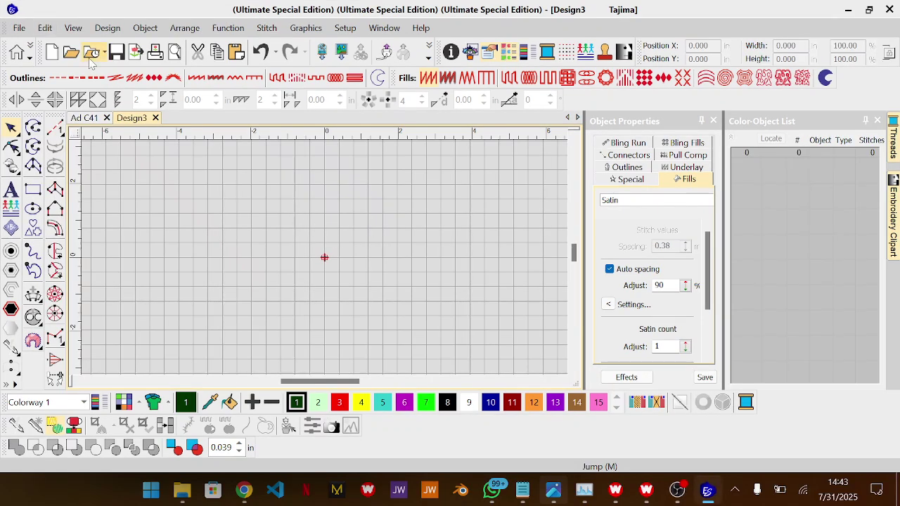
left_click(45, 28)
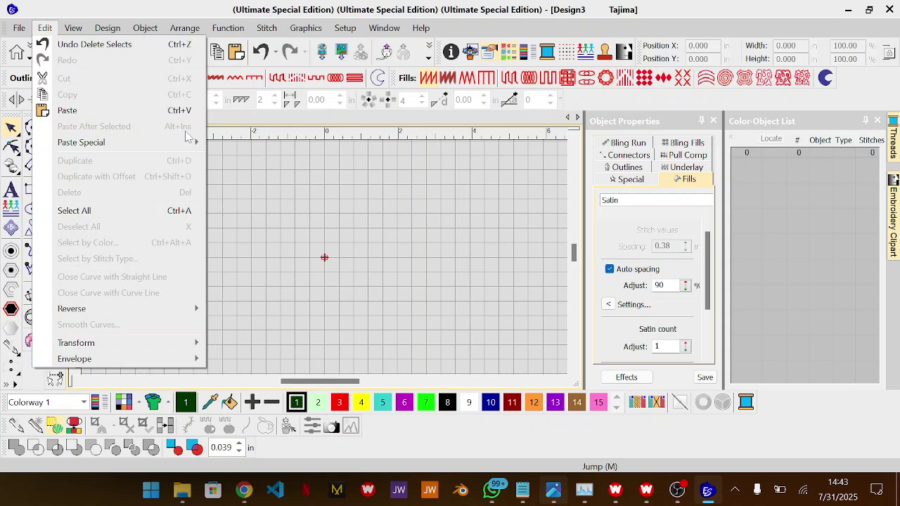
left_click(274, 176)
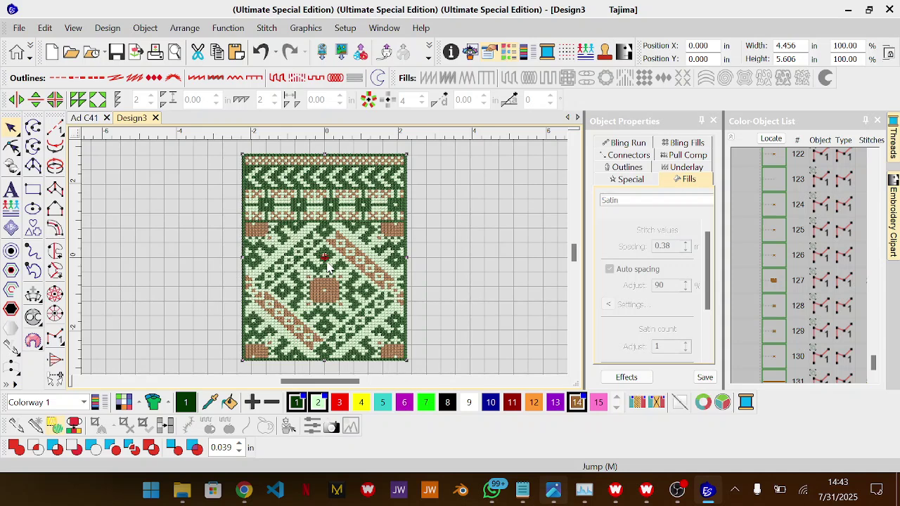
- Clear the centred block and compare pasting it at the origin with pasting it at its original coordinates
key("ctrl+F4")
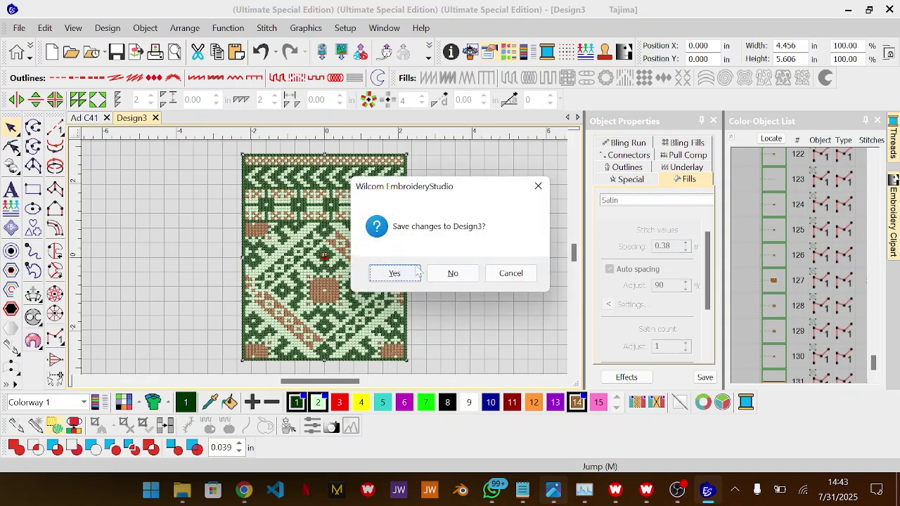
left_click(511, 274)
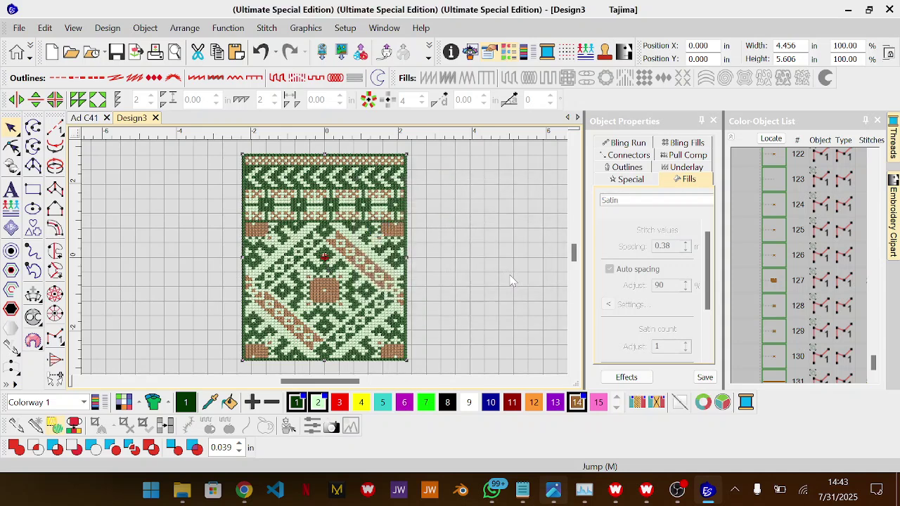
key("Delete")
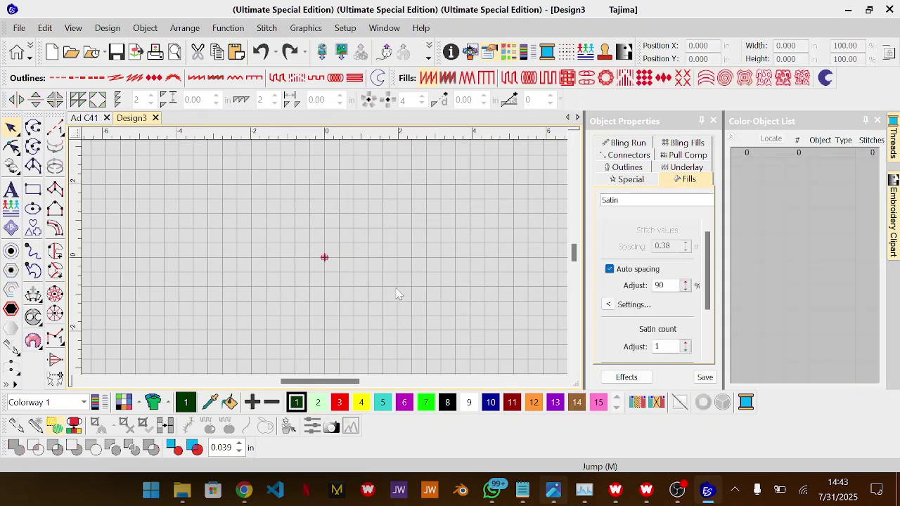
key("ctrl+v")
key("ctrl+z")
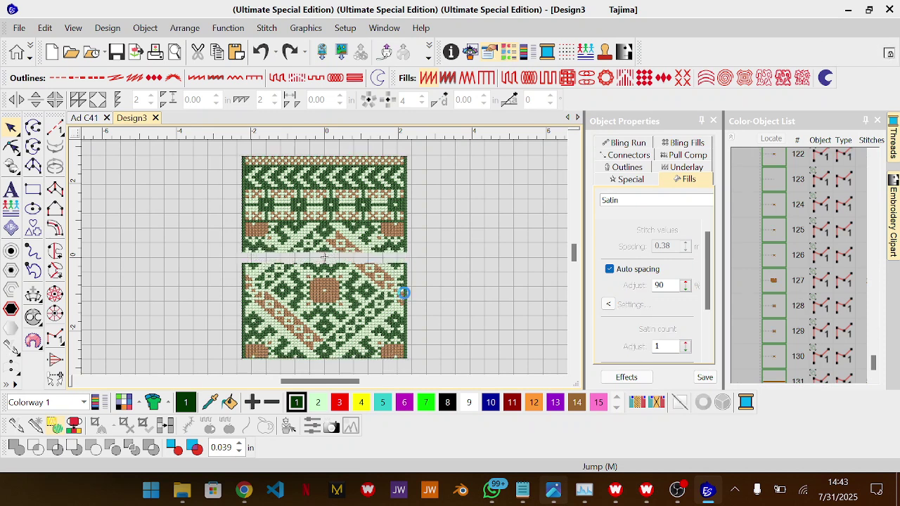
key("ctrl+z")
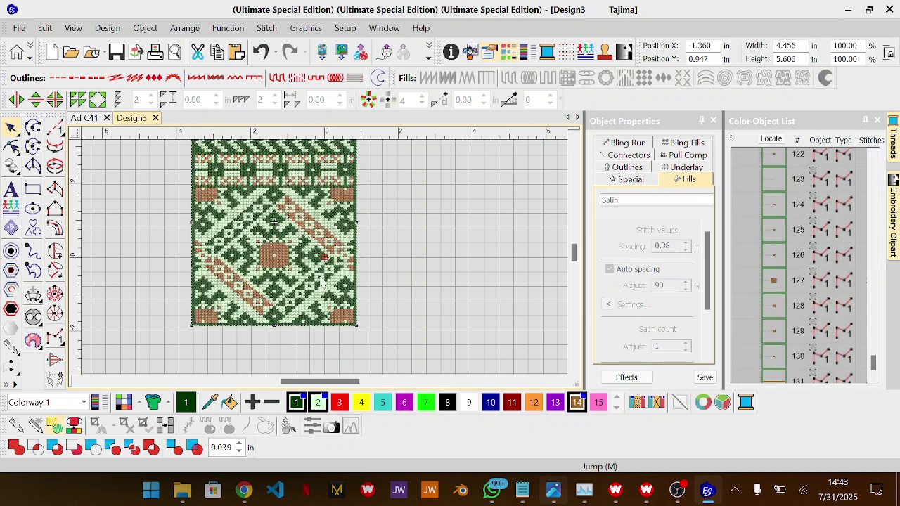
key("Delete")
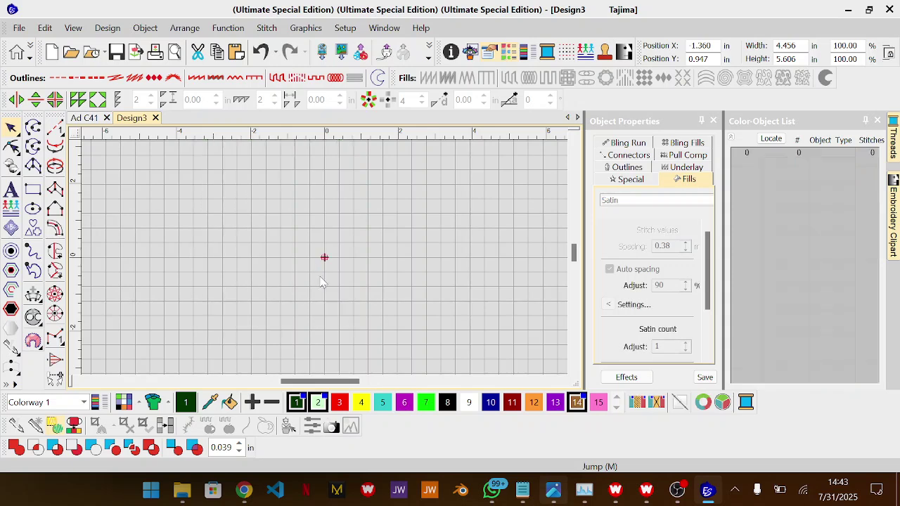
key("ctrl+z")
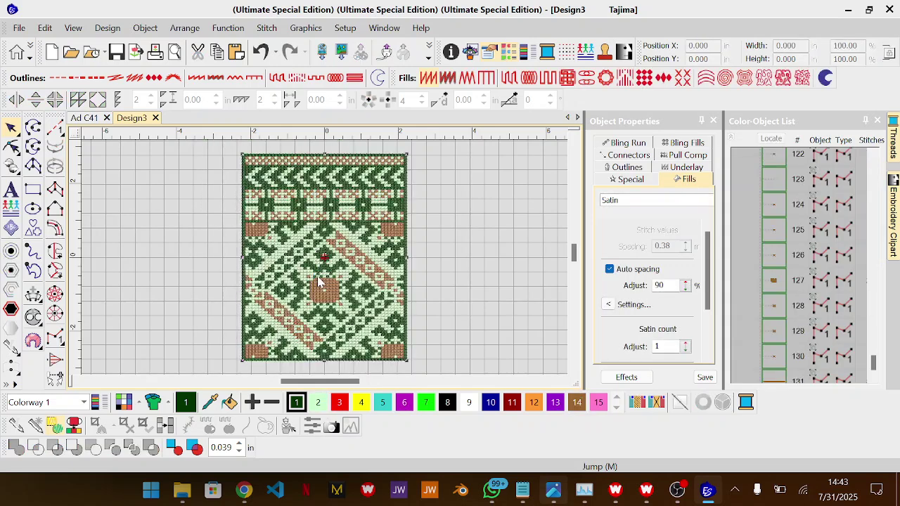
- Add the lettering "ctr+alt+v" in the Block2 font beside the patterned block in Design3
left_click(154, 216)
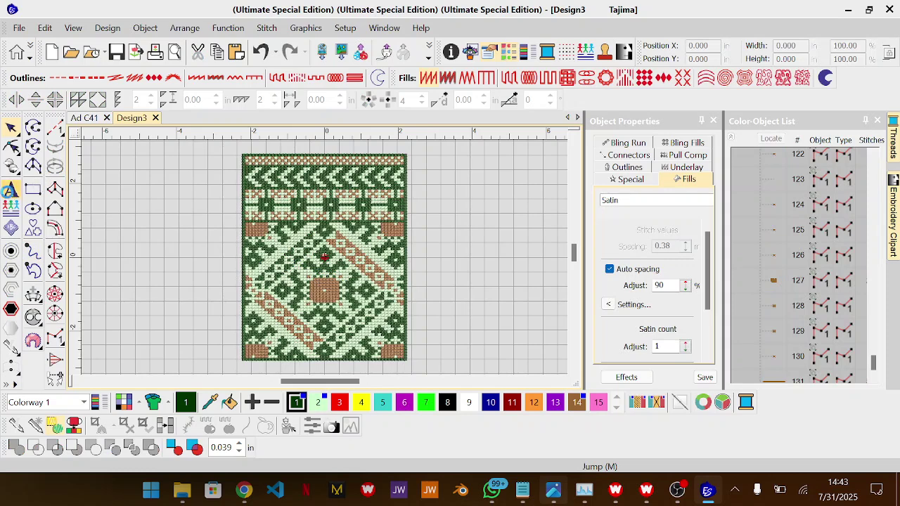
left_click(10, 190)
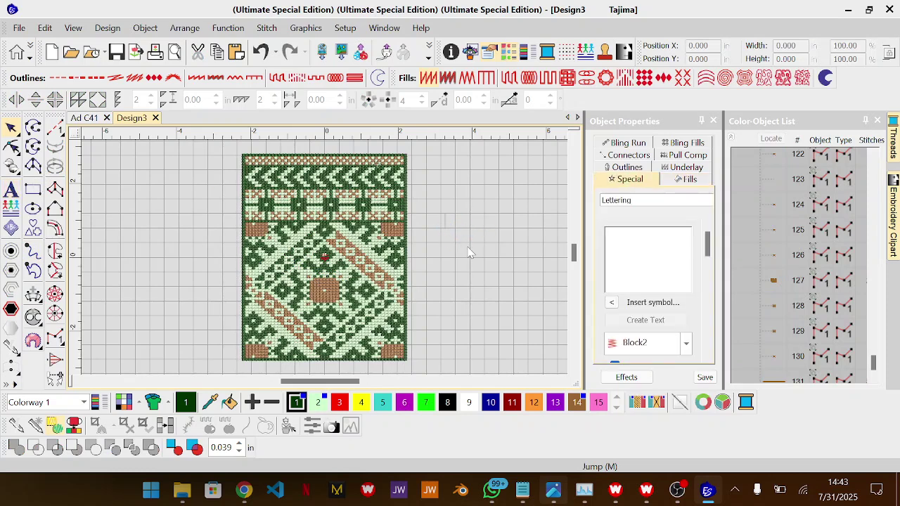
left_click(470, 253)
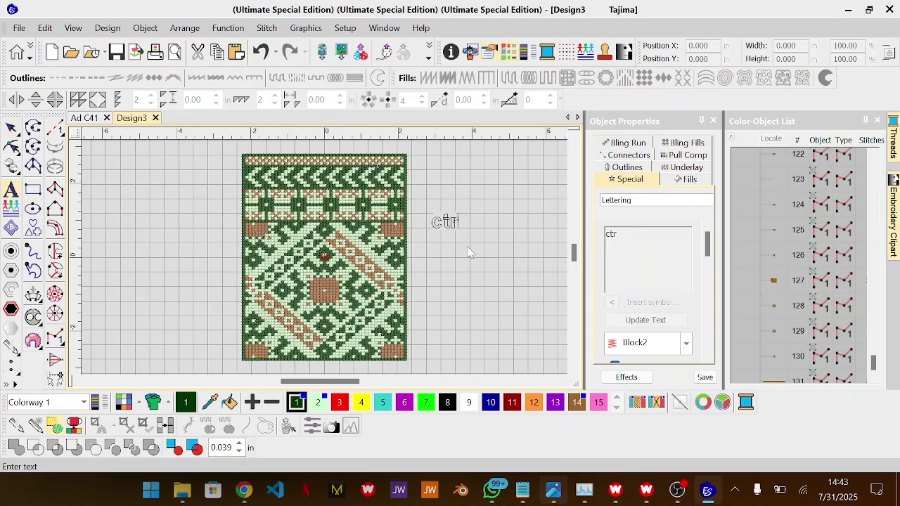
type("ctr+al")
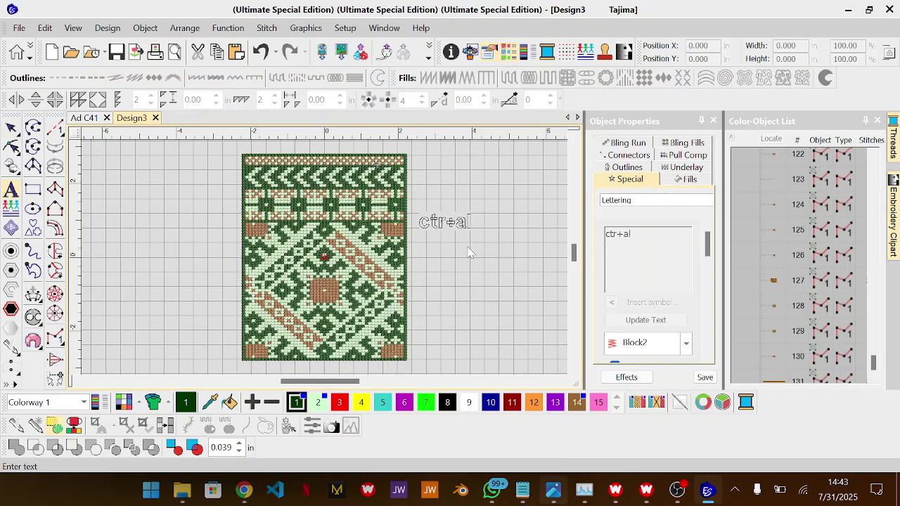
type("t+v")
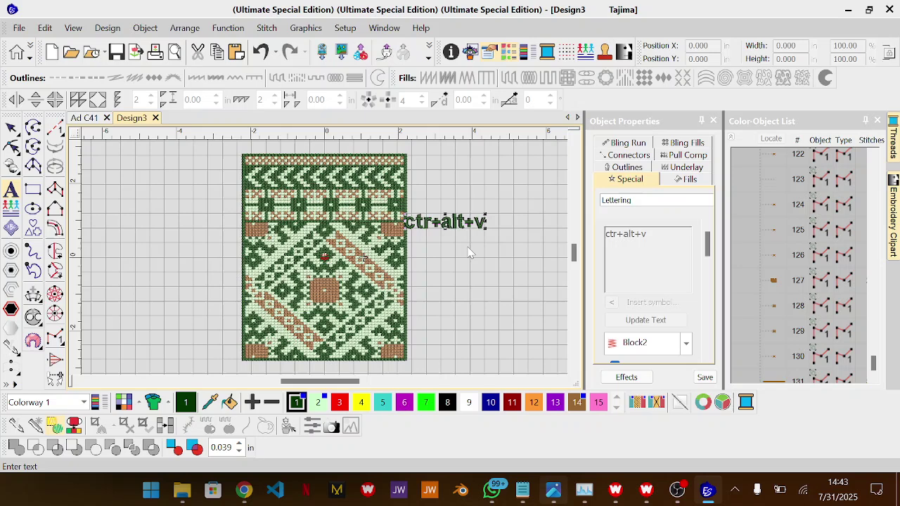
key("Return")
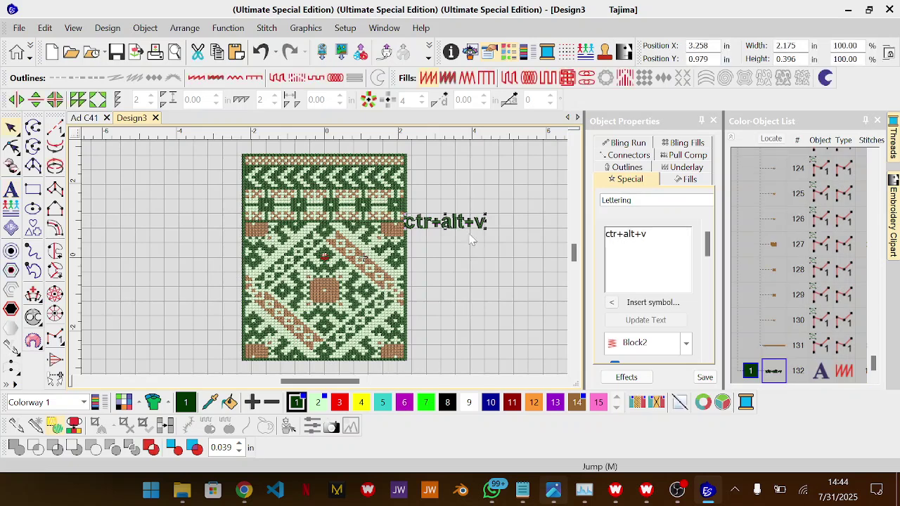
- Enlarge the lettering to about 3.31 in wide, place it clear of the block, and recolour it with red colour 3
left_click_drag(474, 261, 530, 219)
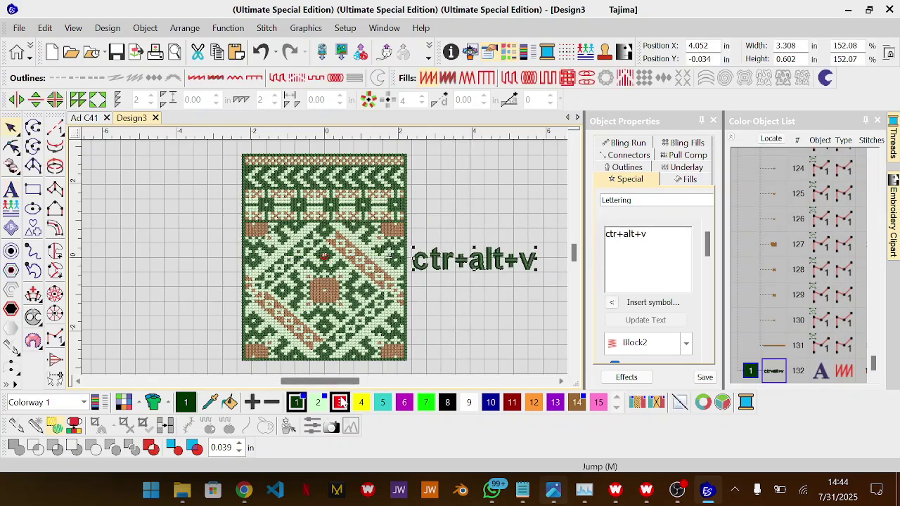
left_click(340, 402)
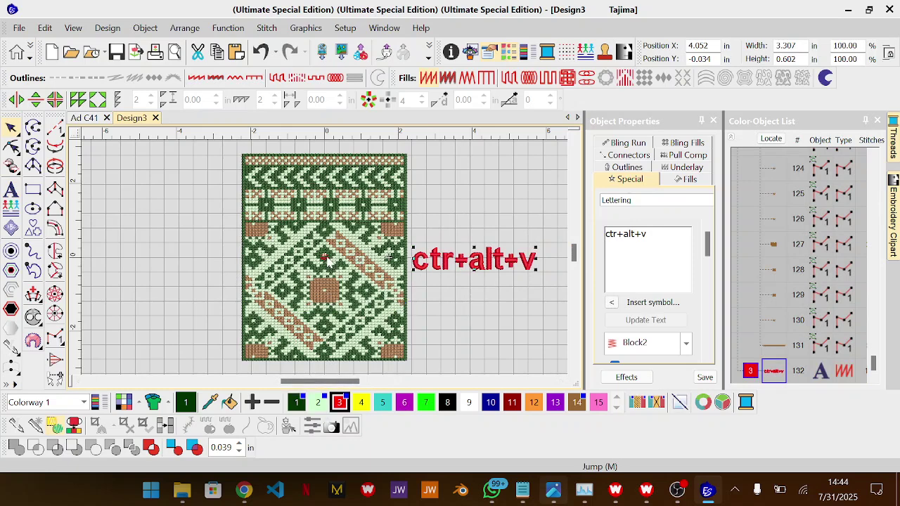
left_click(425, 305)
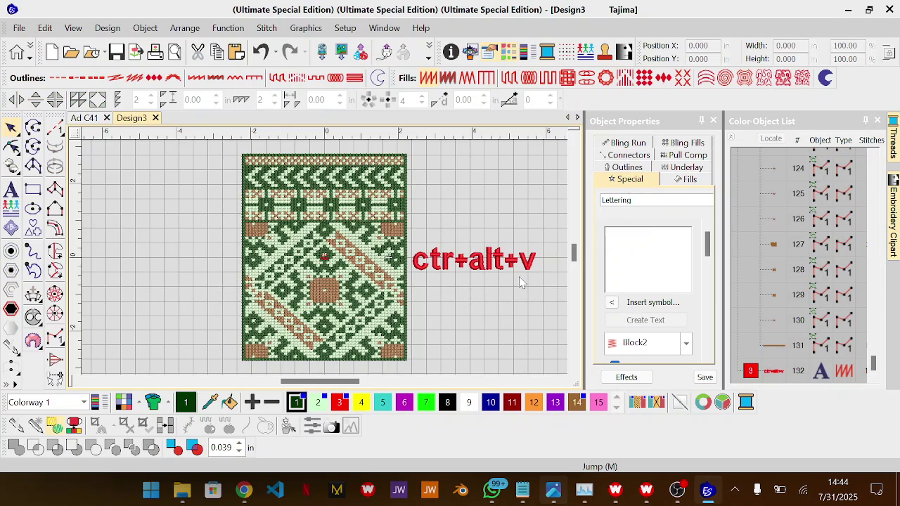
- Review the machine file formats offered for exporting Design3, choose Tajima (*.DST), and cancel the export
left_click(19, 28)
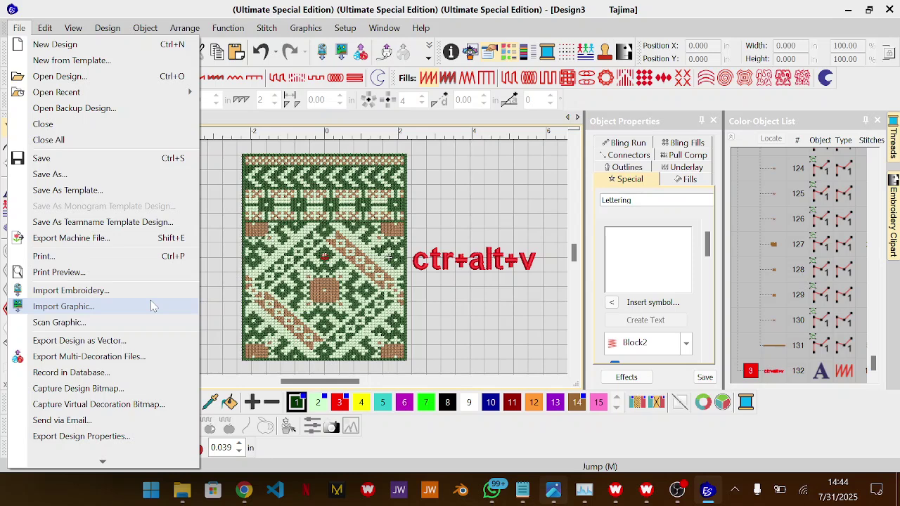
left_click(104, 238)
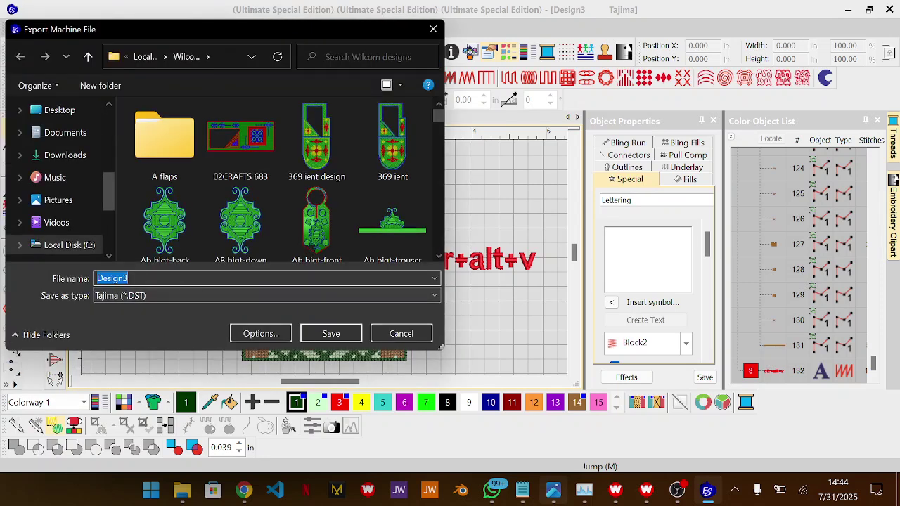
left_click(435, 296)
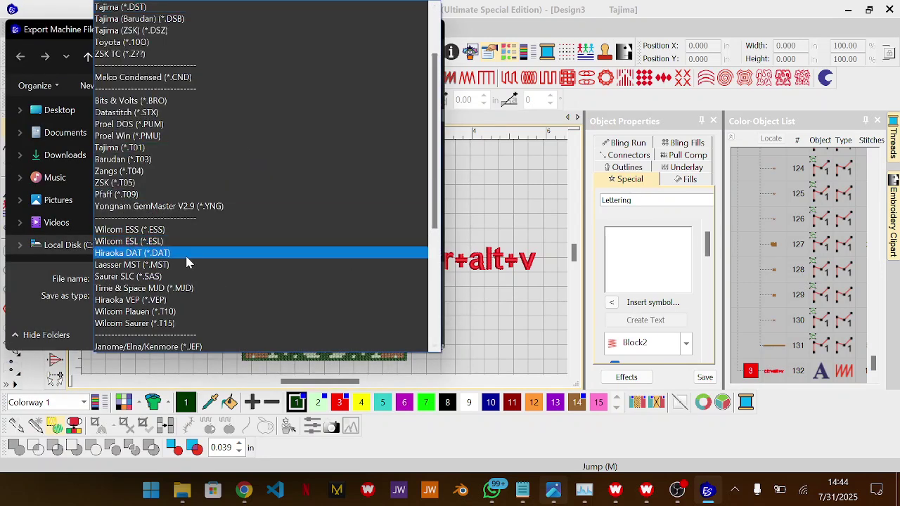
scroll(187, 274, "down", 6)
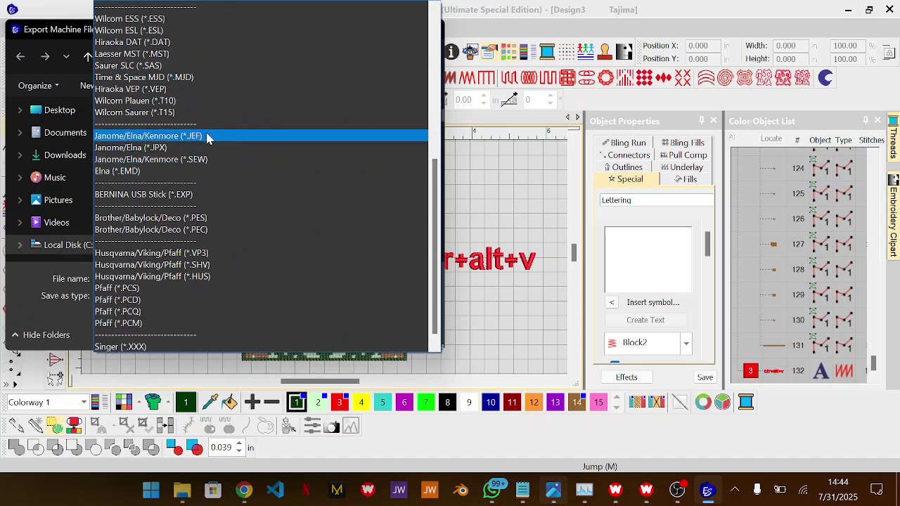
scroll(279, 123, "up", 5)
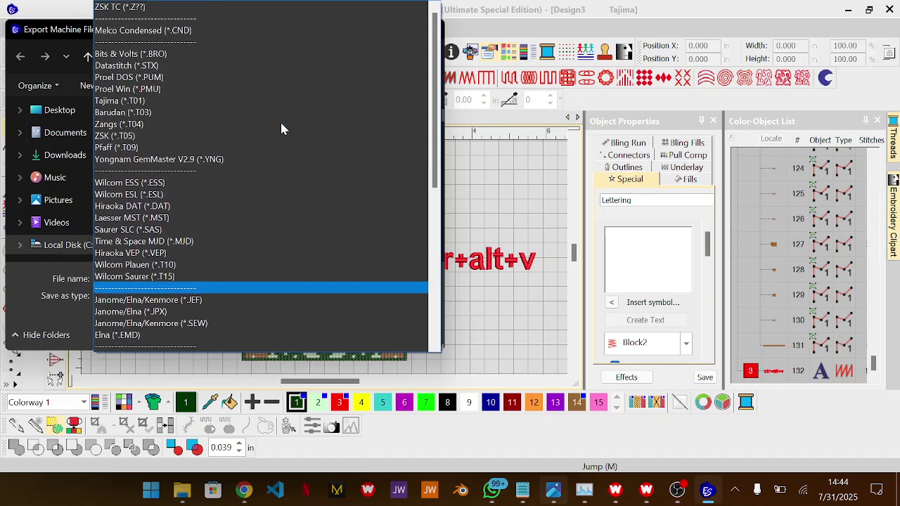
scroll(279, 121, "up", 4)
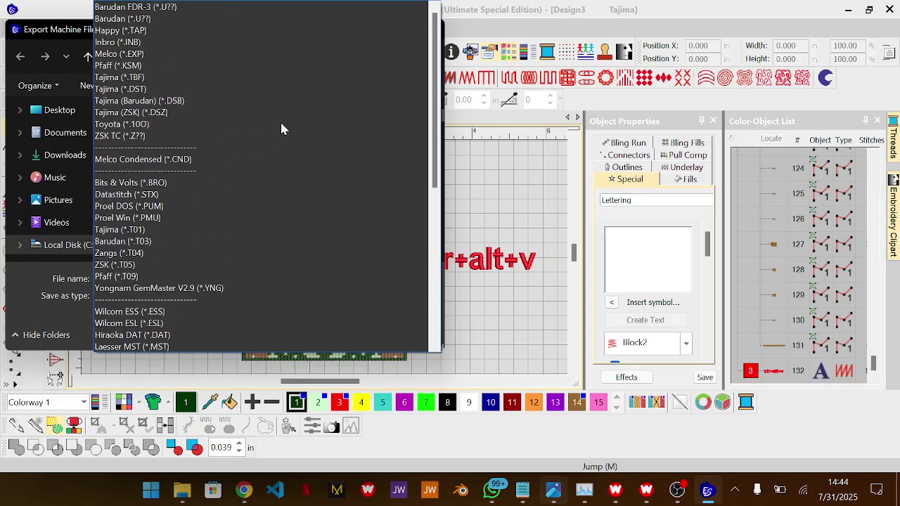
left_click(136, 89)
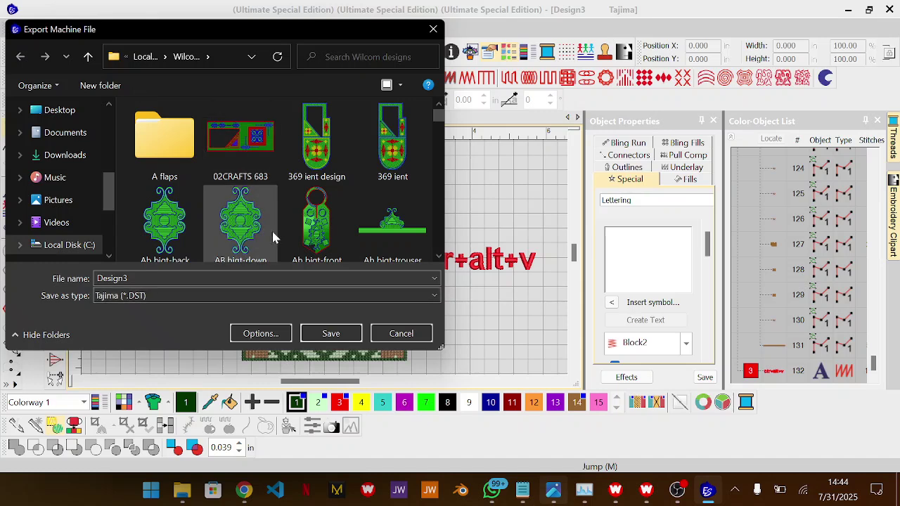
left_click(411, 335)
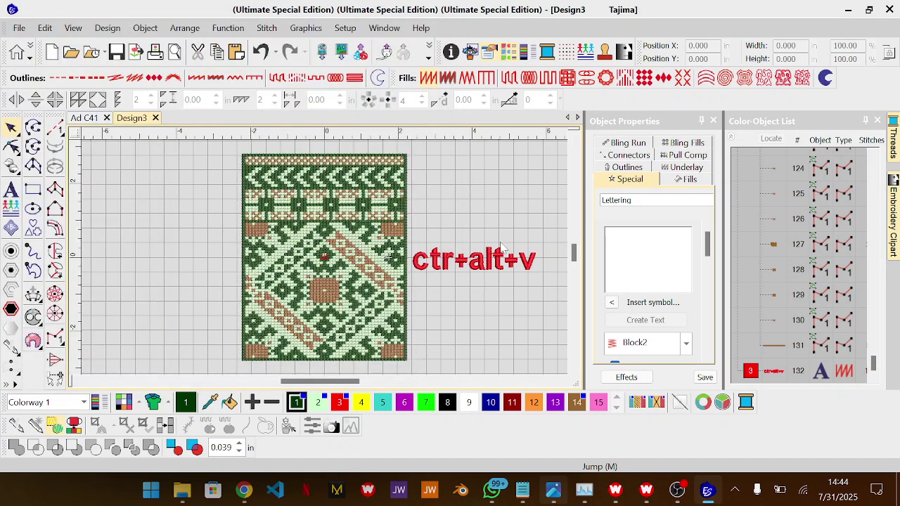
- Close Design3 without saving and switch to Design4 in Wilcom ES-65 Designer
key("ctrl+F4")
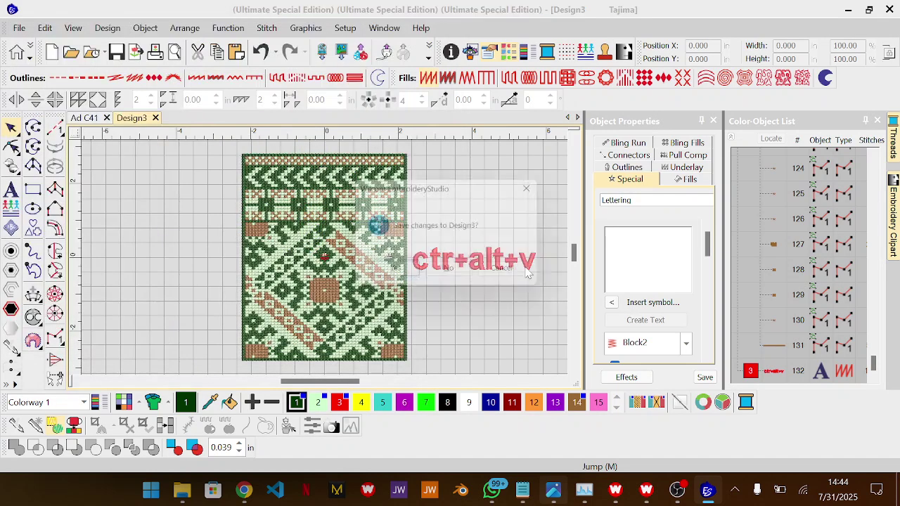
left_click(454, 274)
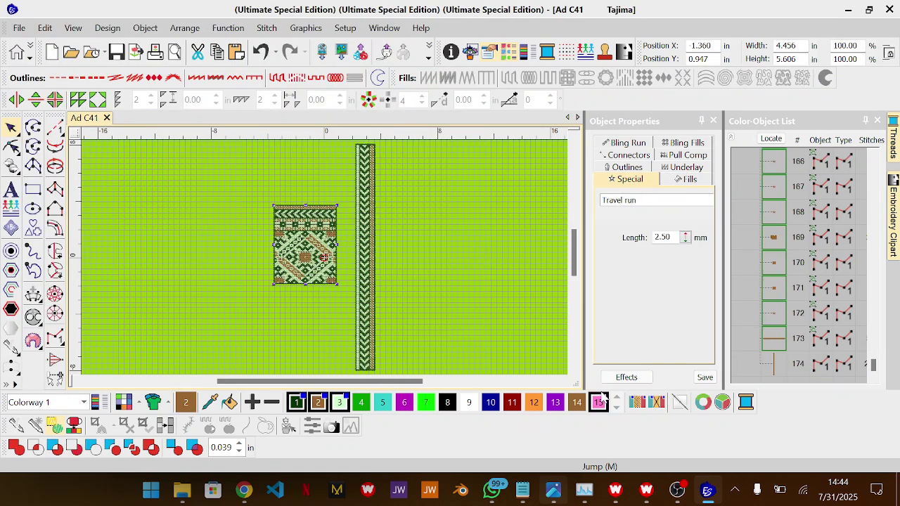
left_click(646, 490)
left_click(628, 461)
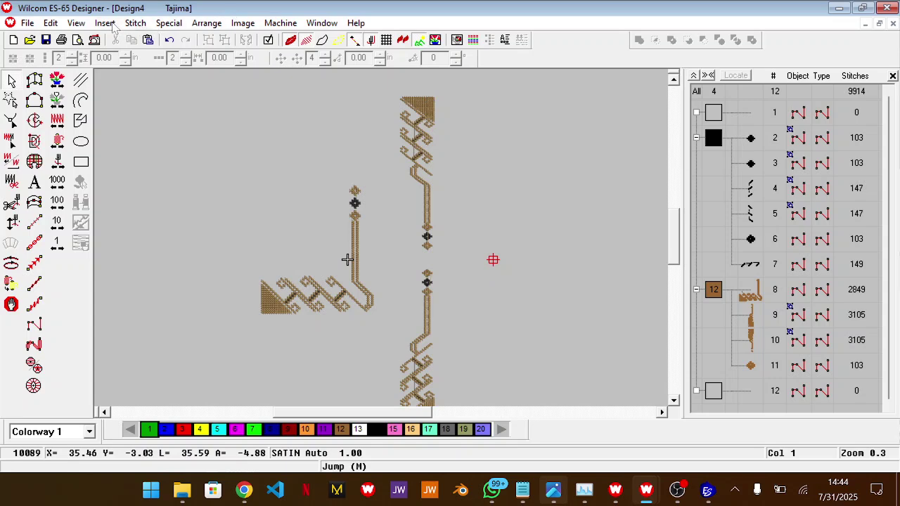
- Inspect the Auto Start and End settings, switching Use Auto Start and End off and on, and cancel them
left_click(133, 25)
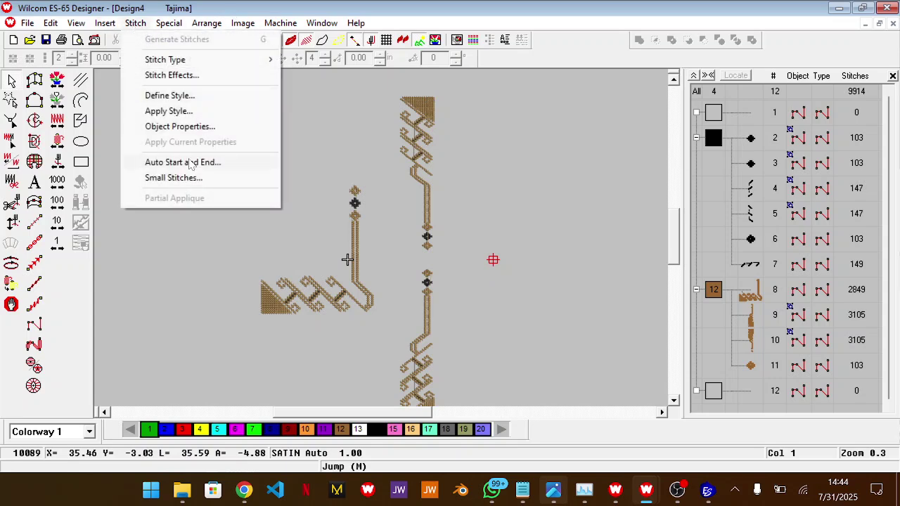
left_click(192, 163)
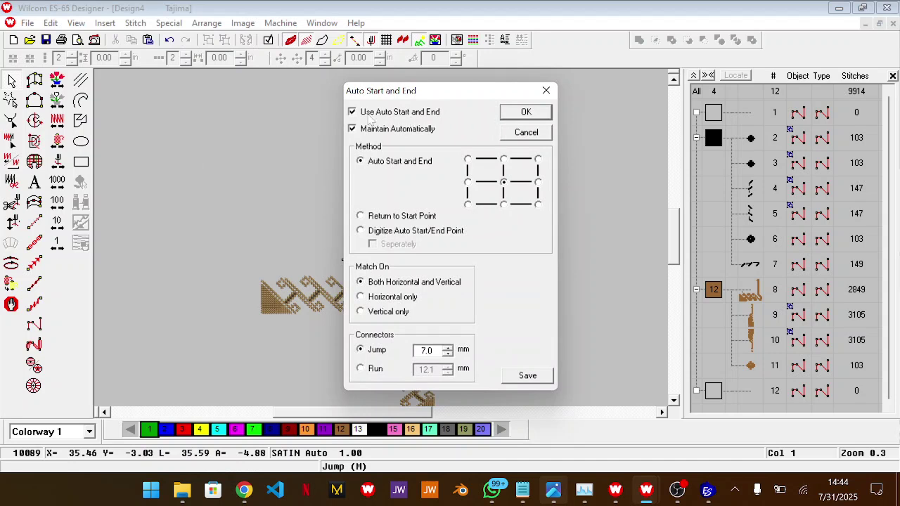
left_click(354, 114)
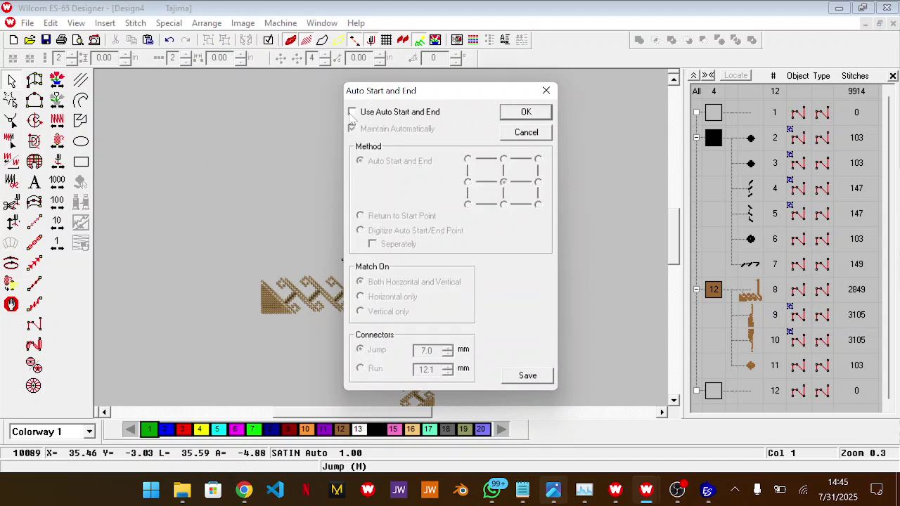
left_click(353, 112)
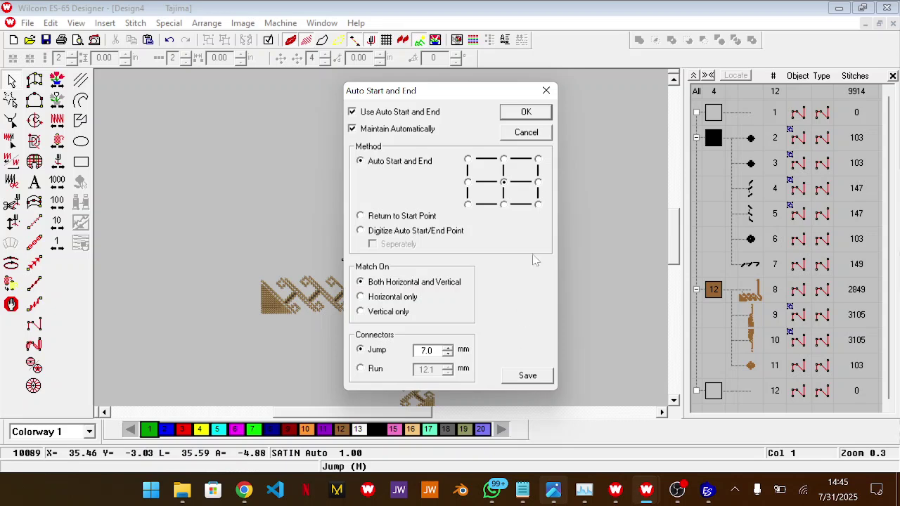
left_click(542, 133)
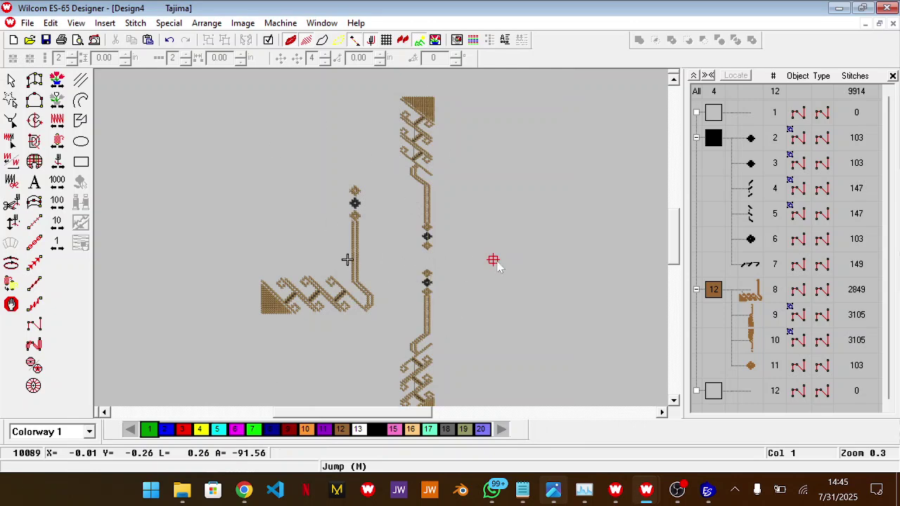
left_click(386, 40)
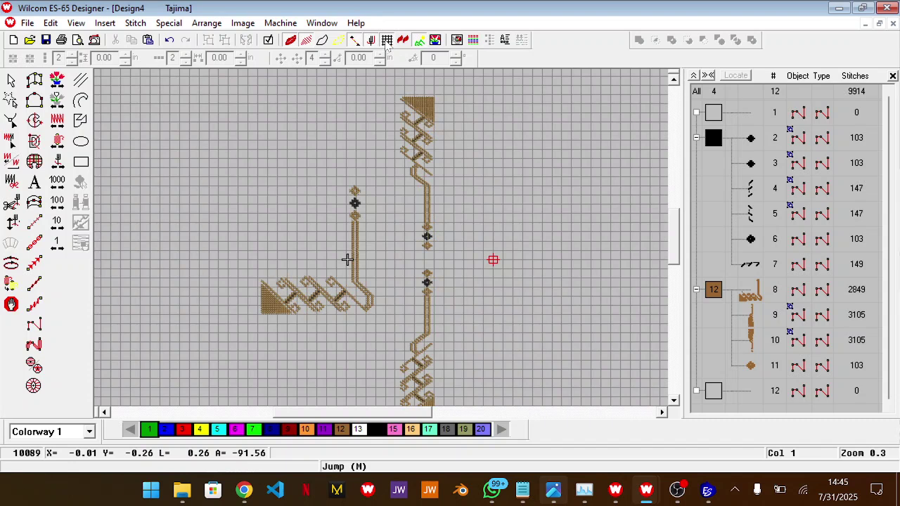
left_click(386, 43)
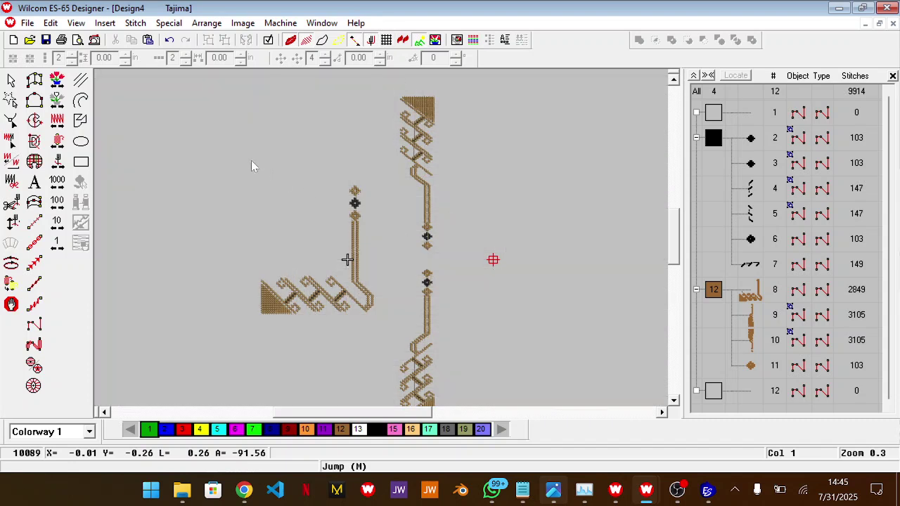
left_click_drag(234, 157, 335, 288)
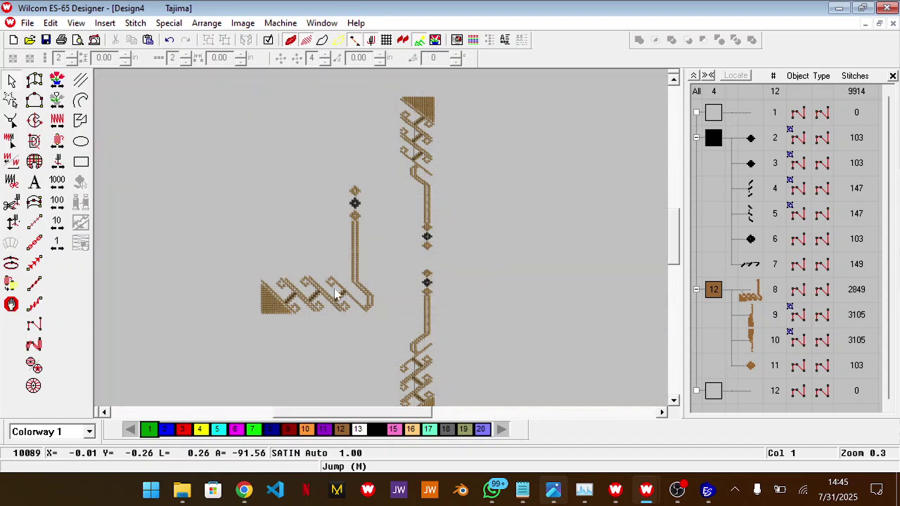
left_click_drag(387, 349, 396, 349)
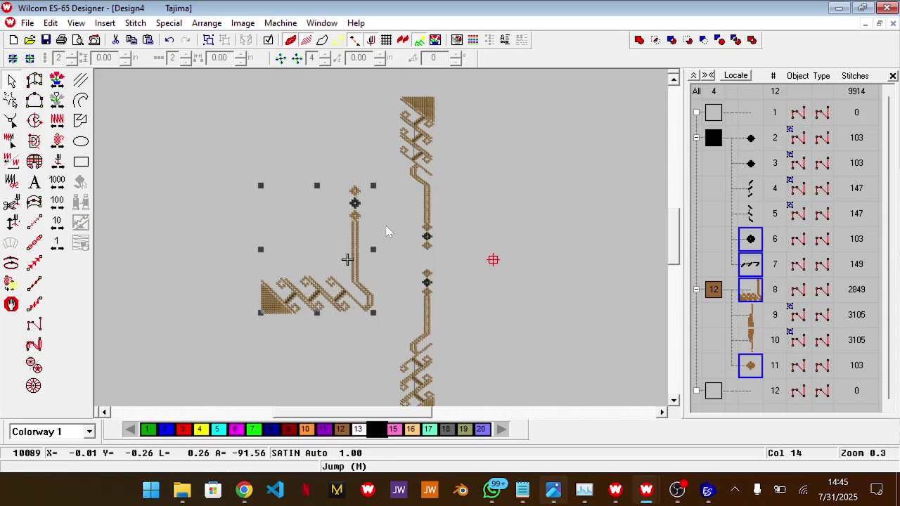
left_click(214, 155)
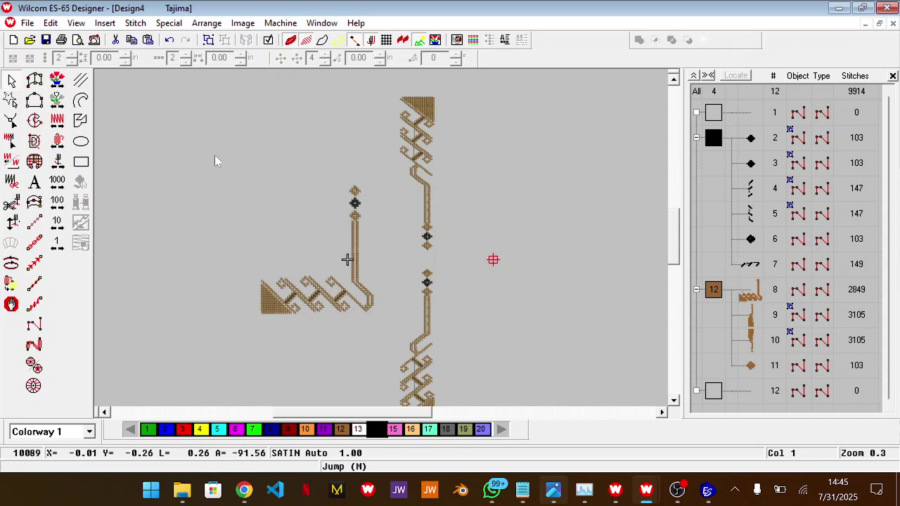
- Set the general paste option to Center at Current Stitch and apply it
left_click(169, 22)
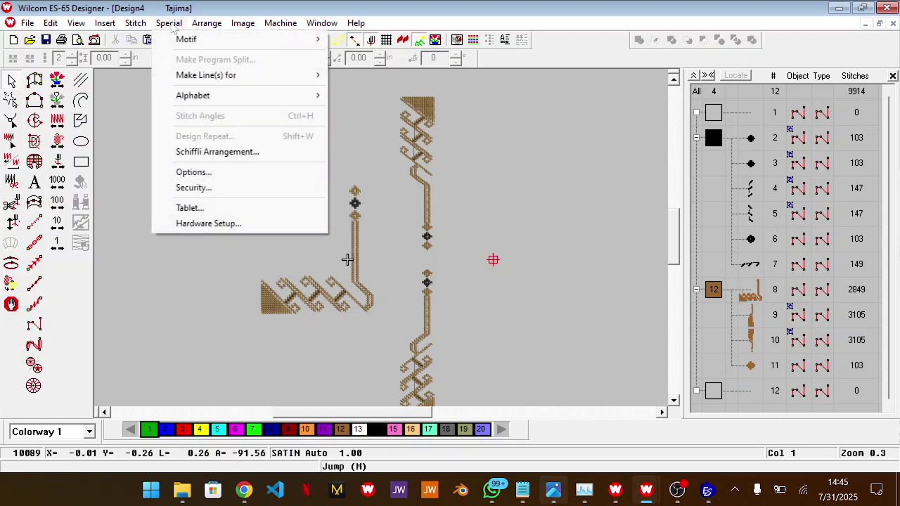
left_click(223, 176)
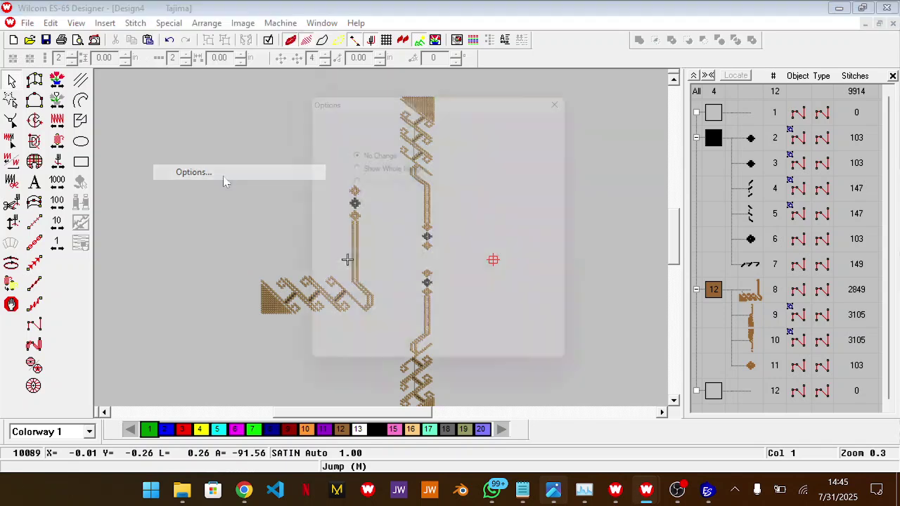
left_click(509, 118)
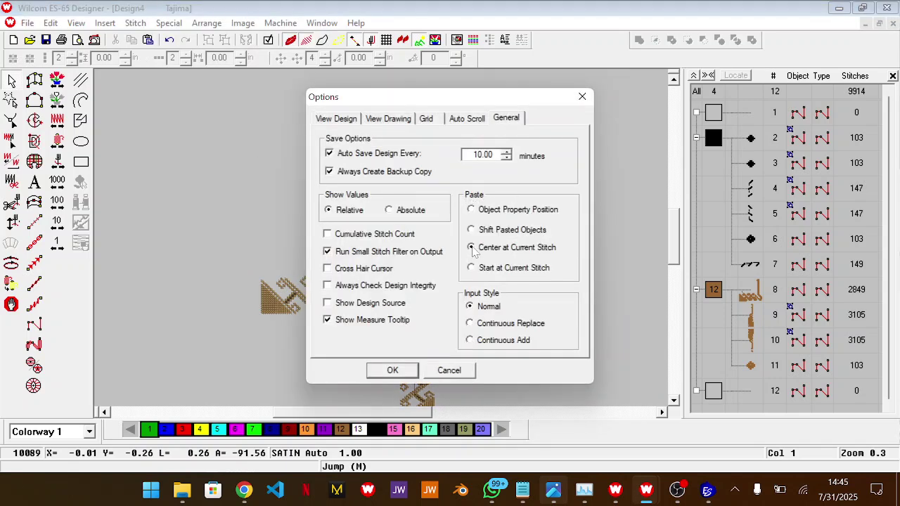
left_click(380, 373)
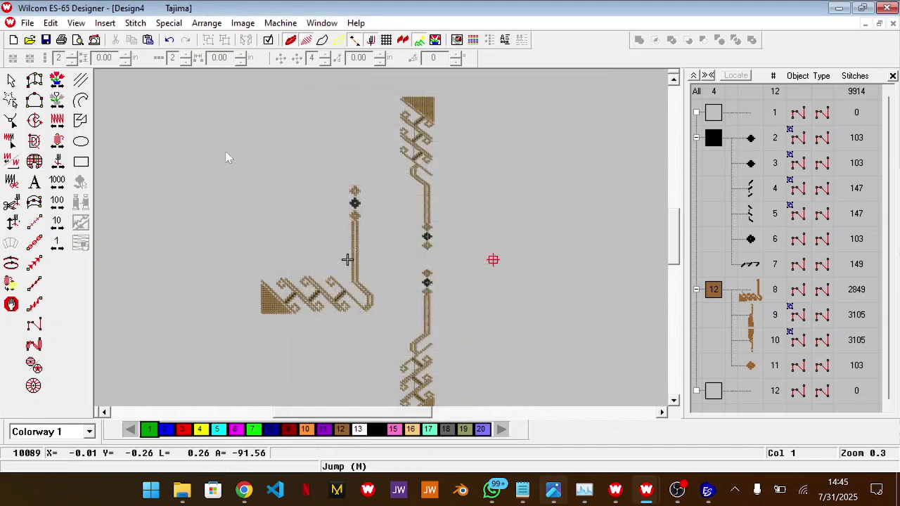
- Copy the L-shaped corner motif from Design4 and paste it centred into a new design, leaving it deselected
left_click_drag(227, 158, 412, 345)
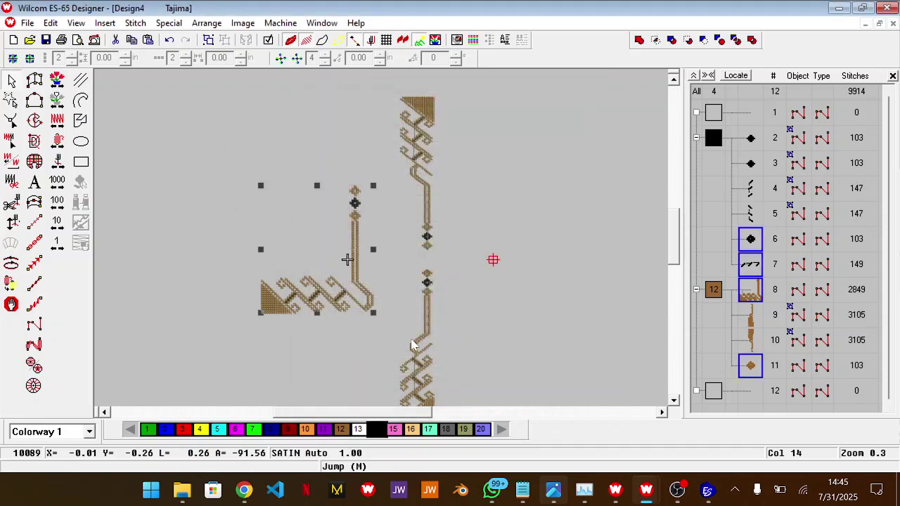
left_click(14, 39)
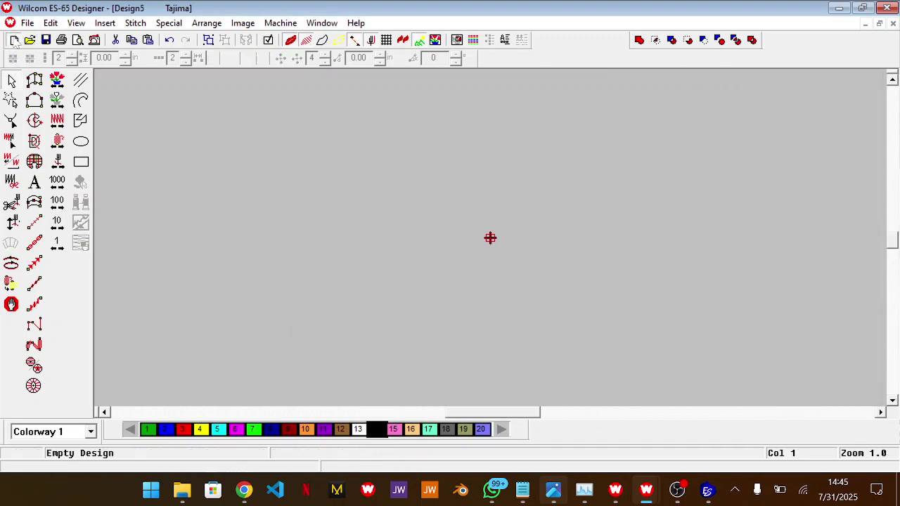
key("ctrl+v")
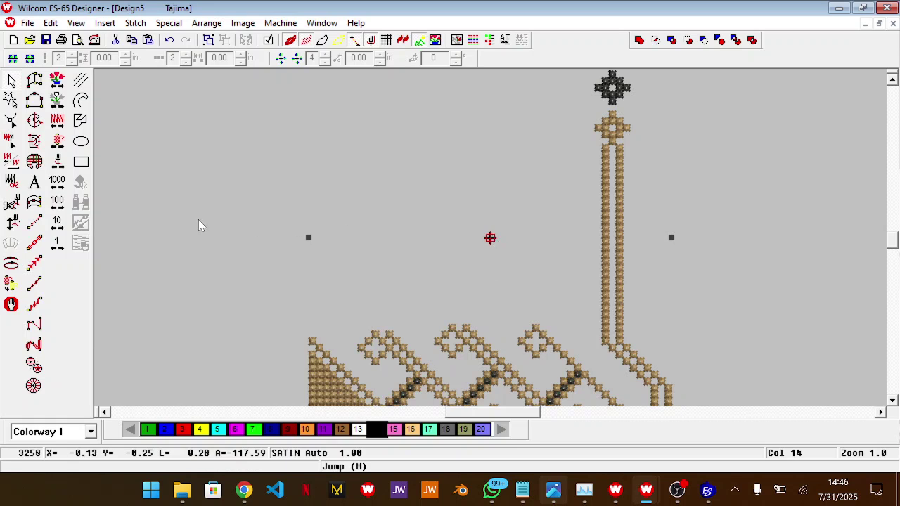
key("Escape")
key("0")
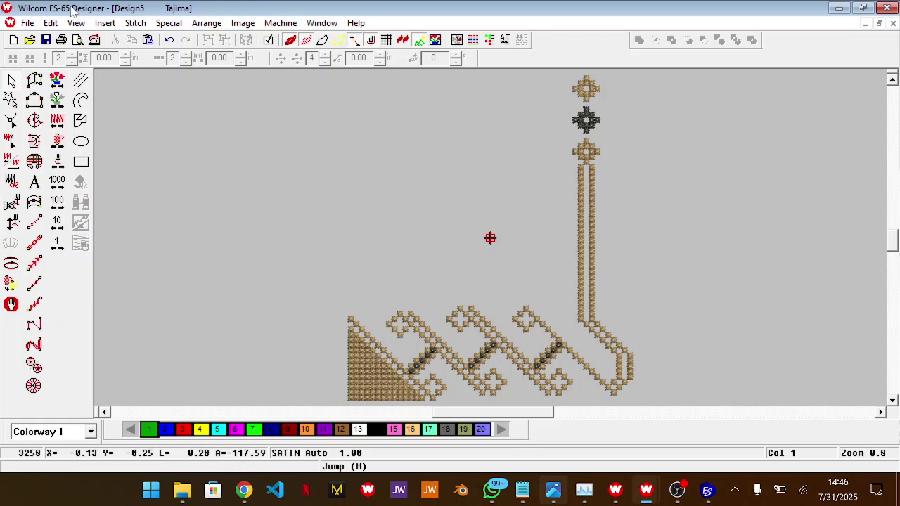
- Check the paste position setting in the general options and close them without changes
left_click(169, 23)
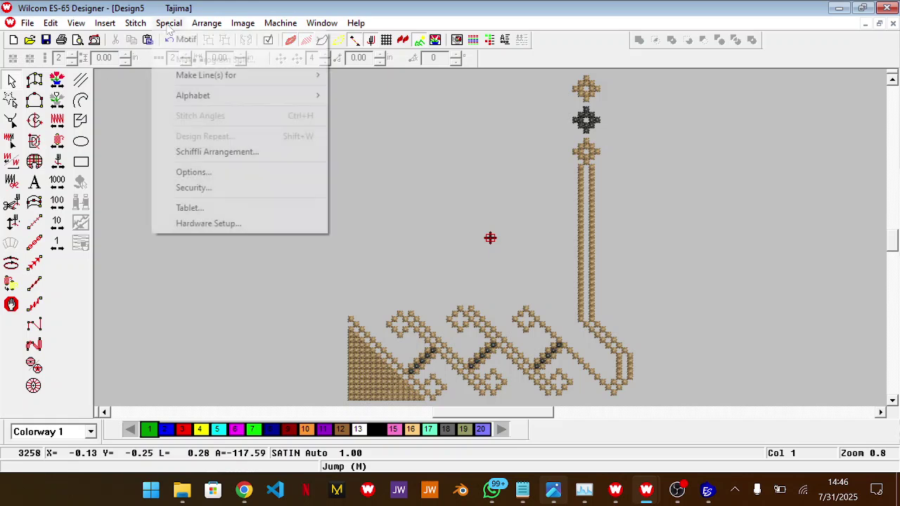
left_click(211, 173)
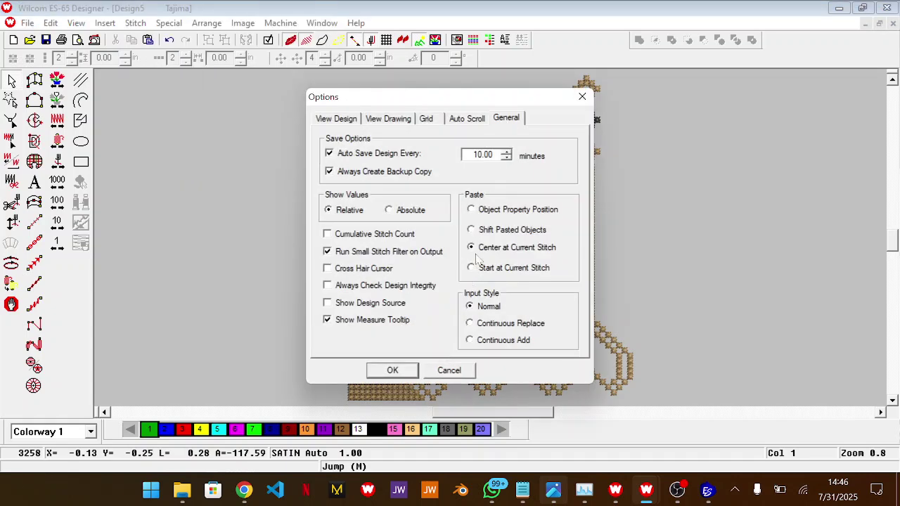
left_click(452, 370)
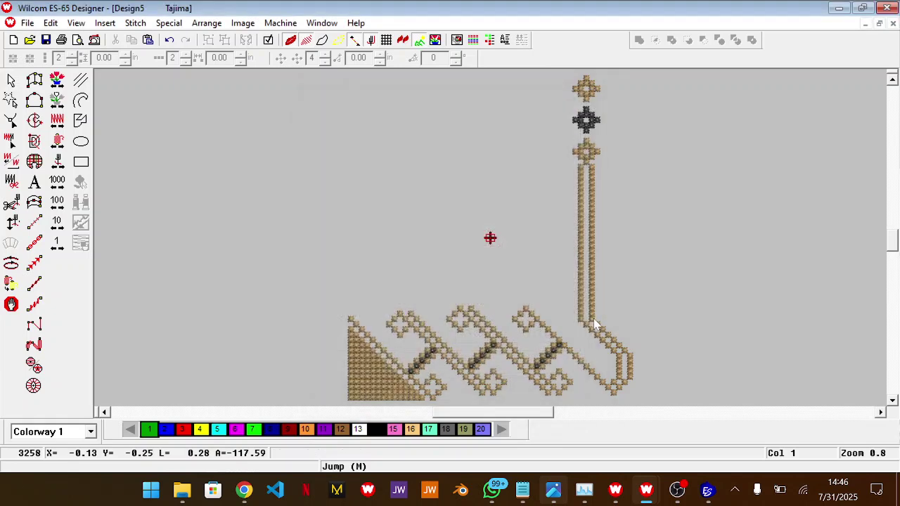
- Start saving Design5 under the name ghdhf, look through the available file formats, and cancel without saving
key("z")
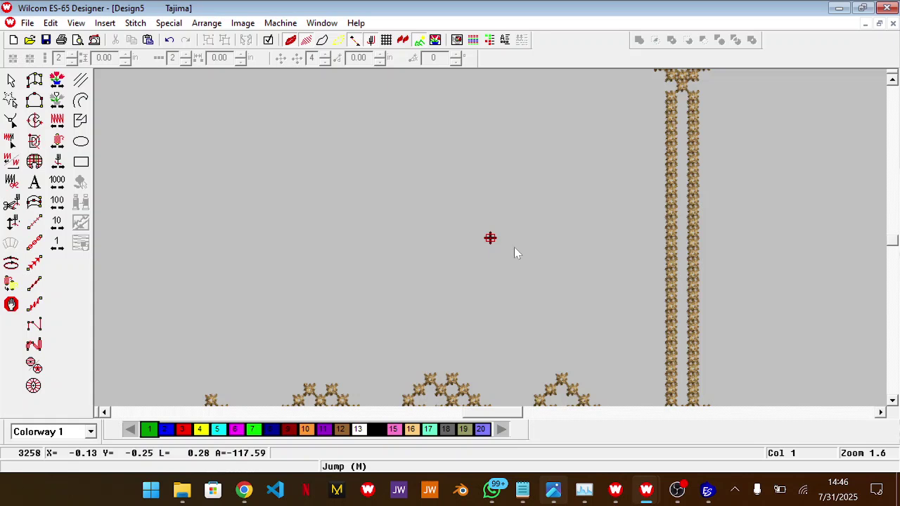
key("ctrl+s")
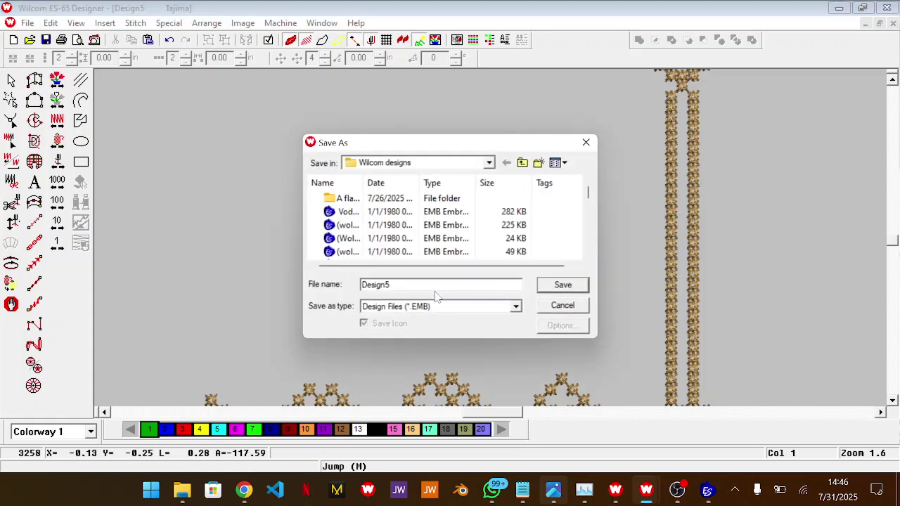
type("ghdhf")
left_click(516, 307)
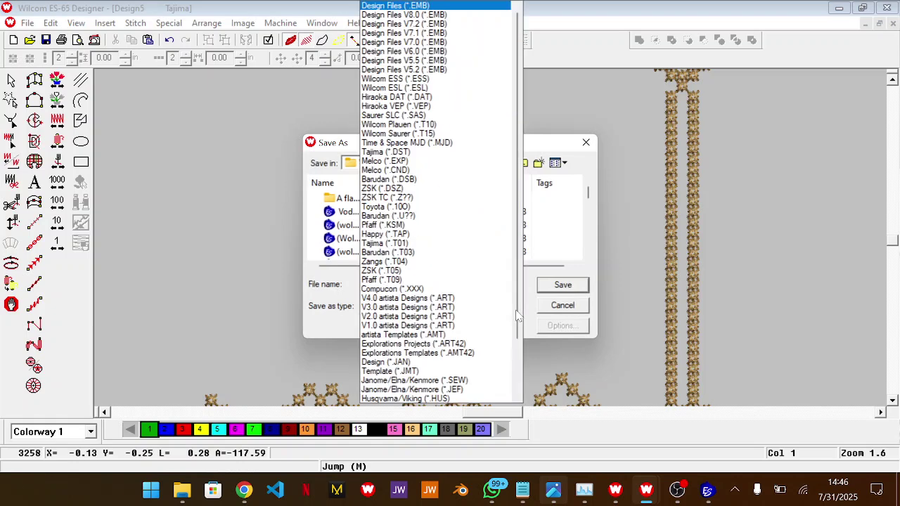
scroll(436, 248, "down", 3)
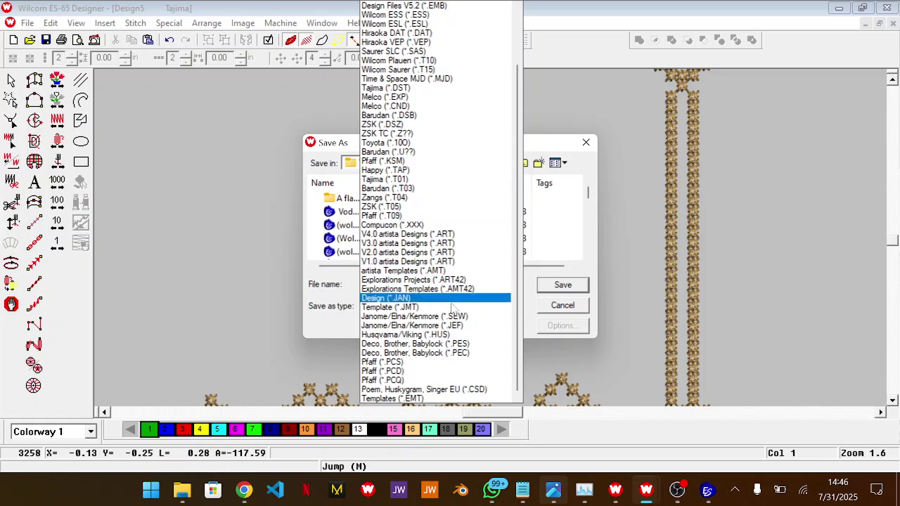
left_click(558, 314)
left_click(559, 315)
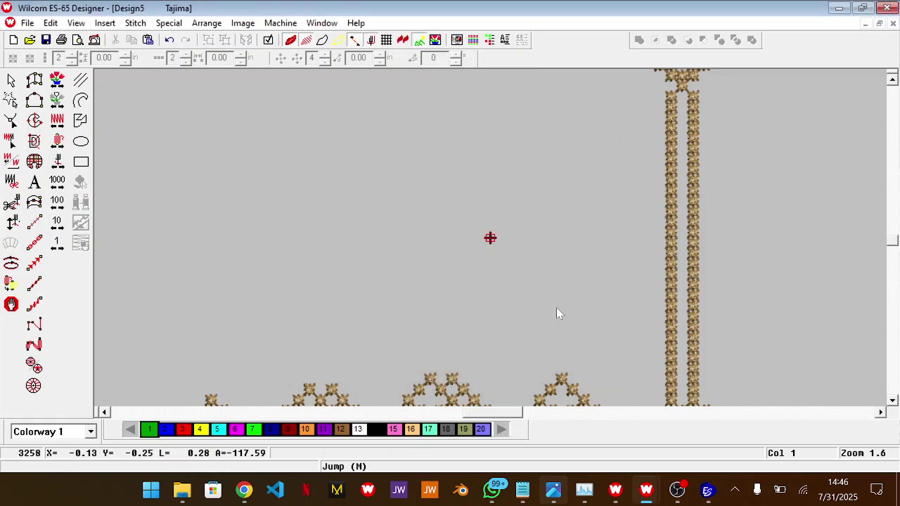
- Paste the mirrored pair of vertical borders from Design4 centred into a new design and delete them there
left_click(455, 272)
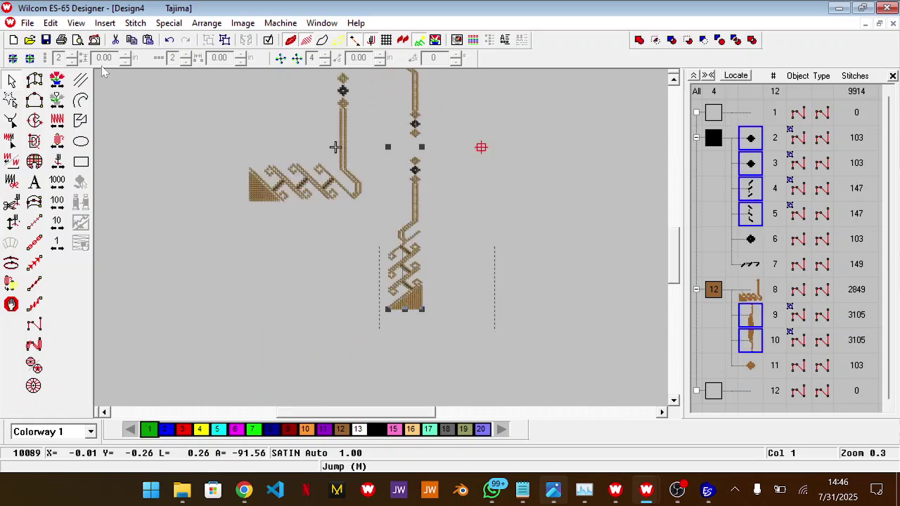
left_click(13, 40)
key("ctrl+v")
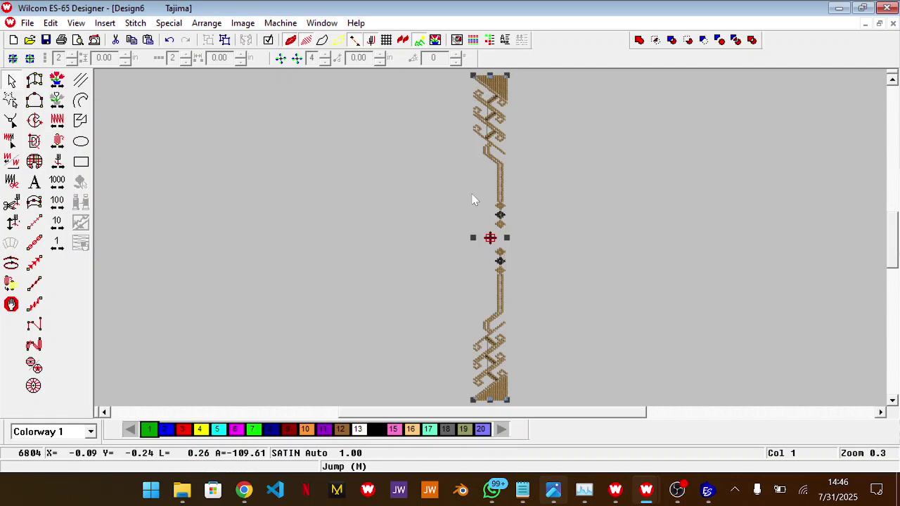
key("Delete")
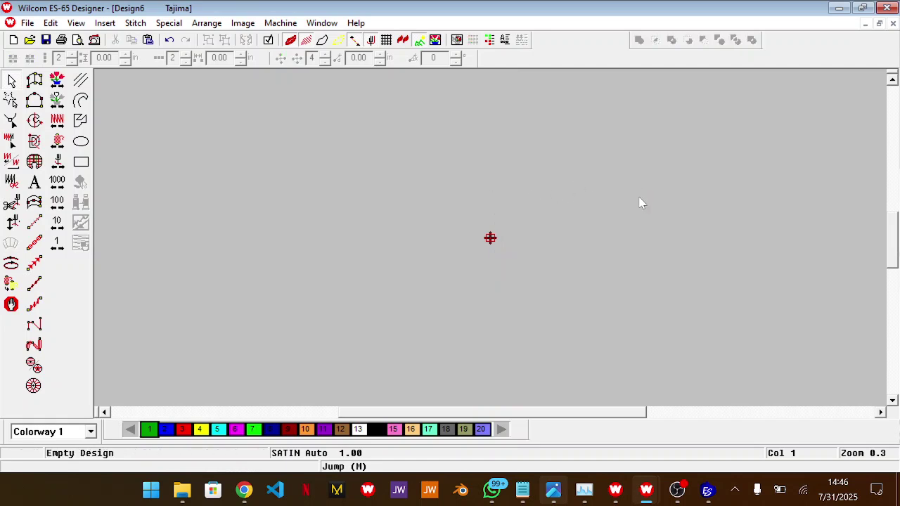
- Return to Design4 and draw a short slanted run-stitch line in green colour 7 beside the lower end of the vertical border
key("ctrl+Tab")
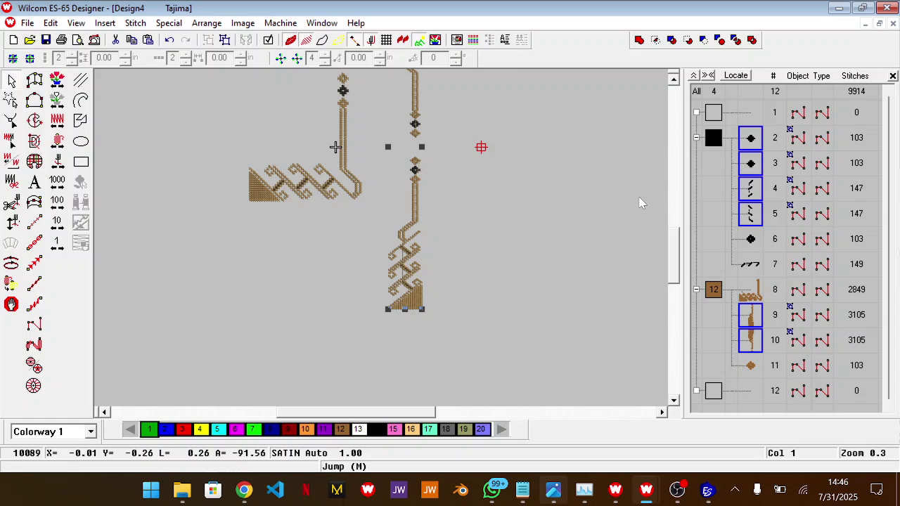
left_click(509, 177)
scroll(510, 180, "down", 2)
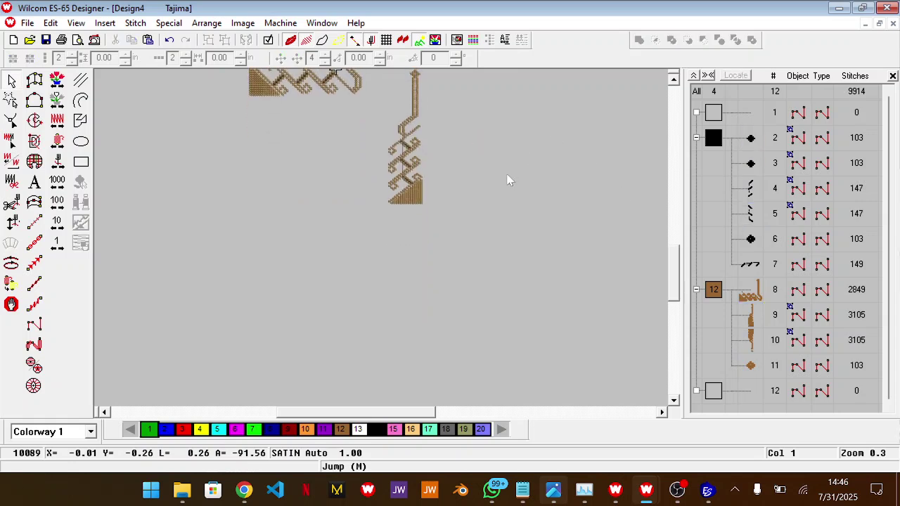
key("shift+z")
scroll(508, 180, "up", 1)
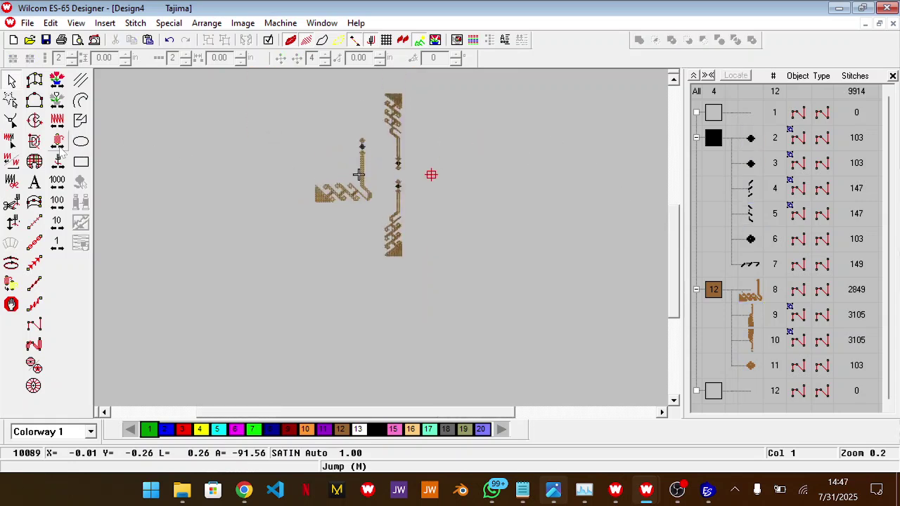
left_click(34, 223)
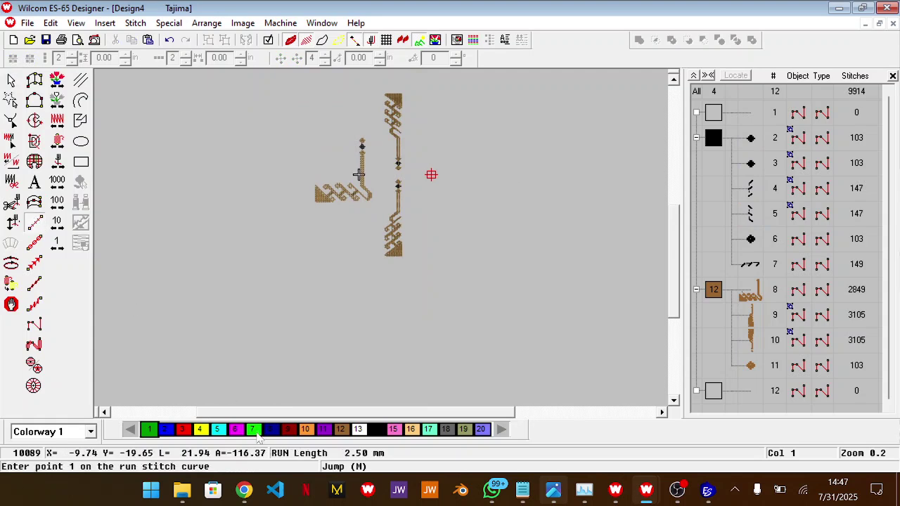
left_click(255, 431)
left_click(430, 258)
left_click(439, 252)
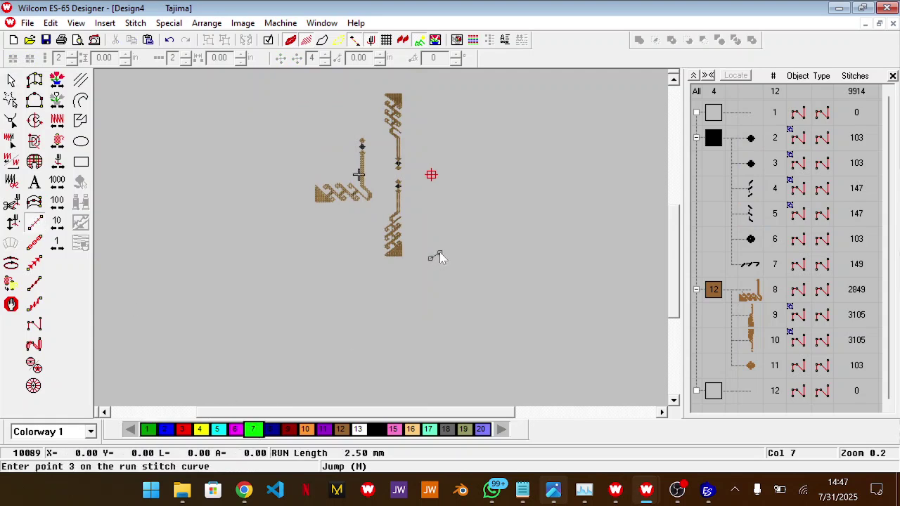
key("Return")
scroll(439, 251, "up", 1)
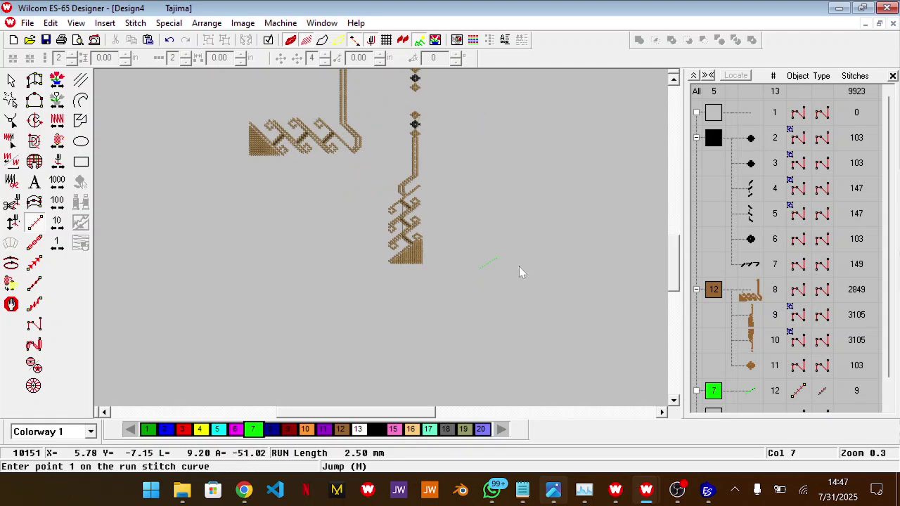
scroll(512, 236, "up", 3)
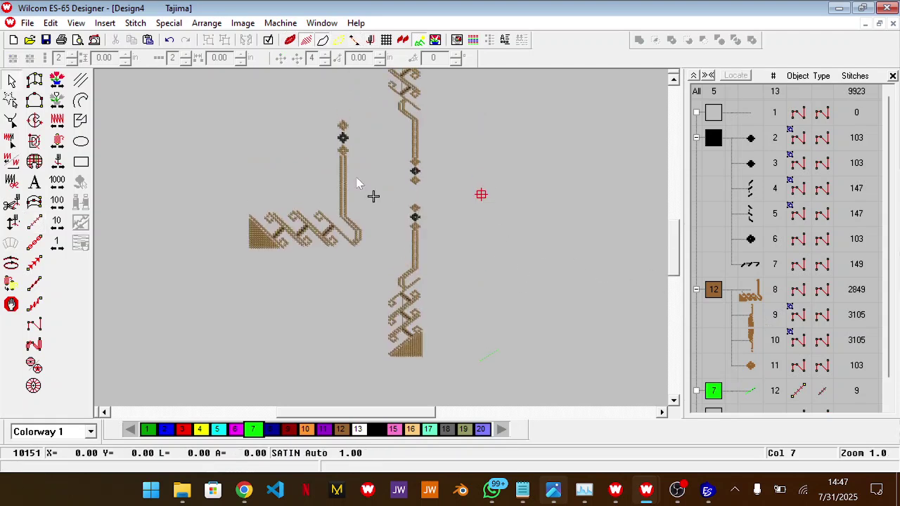
left_click(292, 198)
left_click_drag(171, 105, 385, 284)
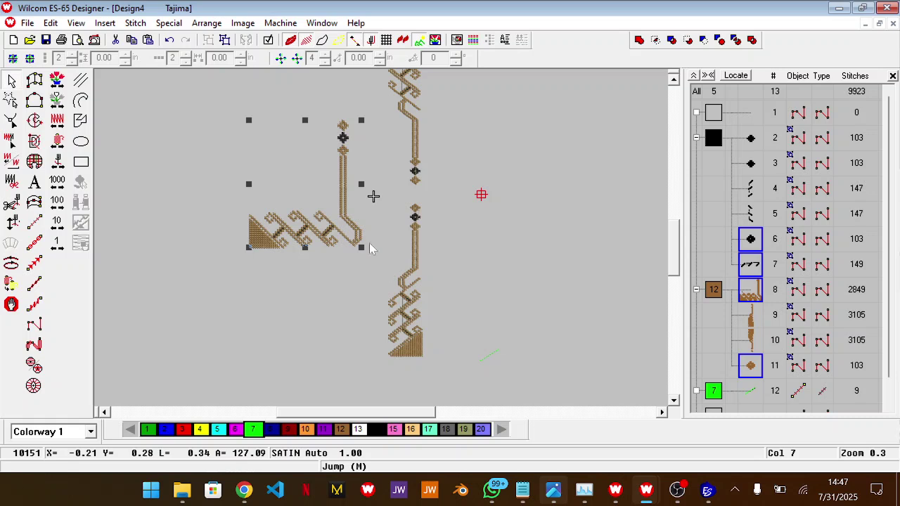
scroll(365, 245, "down", 1)
scroll(358, 155, "down", 5)
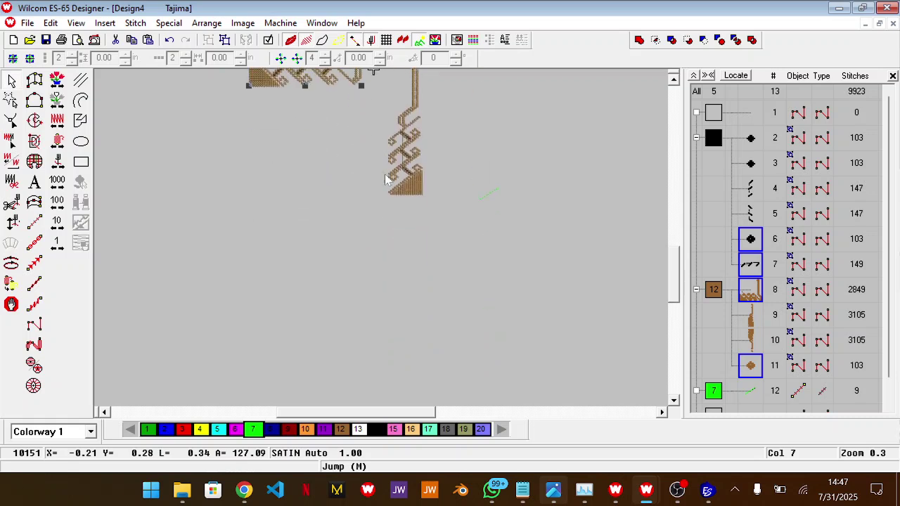
left_click(511, 274)
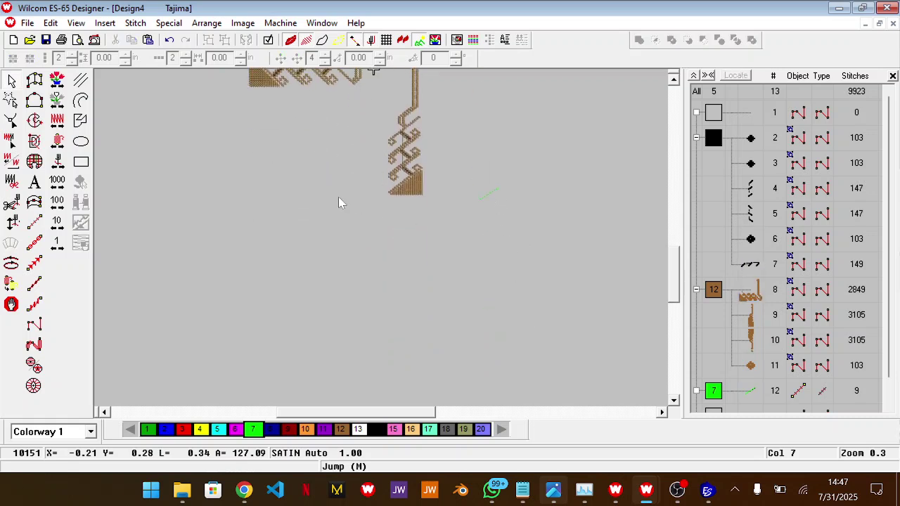
- Select the L-shaped corner motif together with the green run-stitch line, align their centres, and clear the selection
scroll(342, 201, "up", 3)
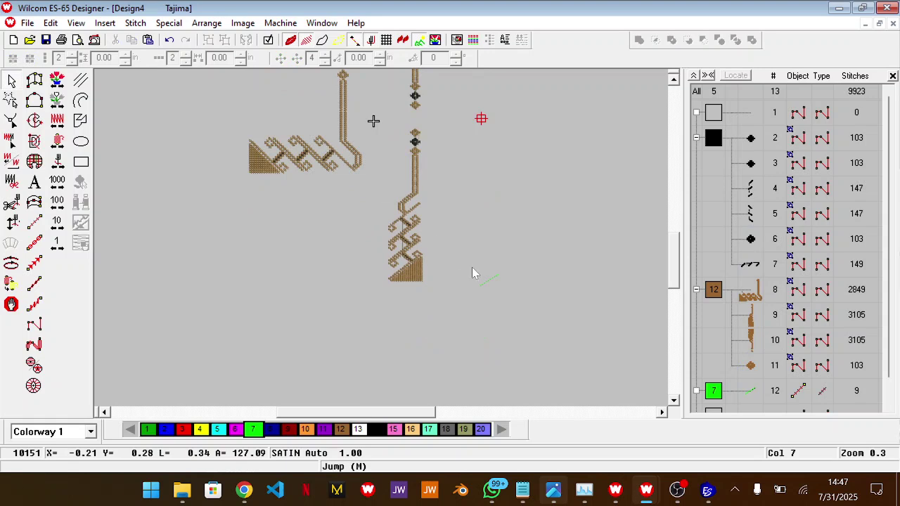
left_click(323, 160)
scroll(323, 158, "up", 4)
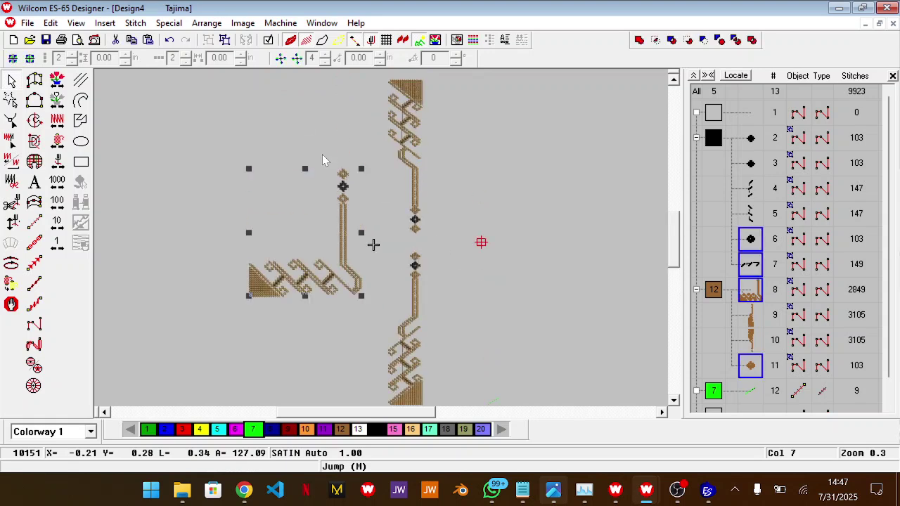
scroll(323, 158, "down", 4)
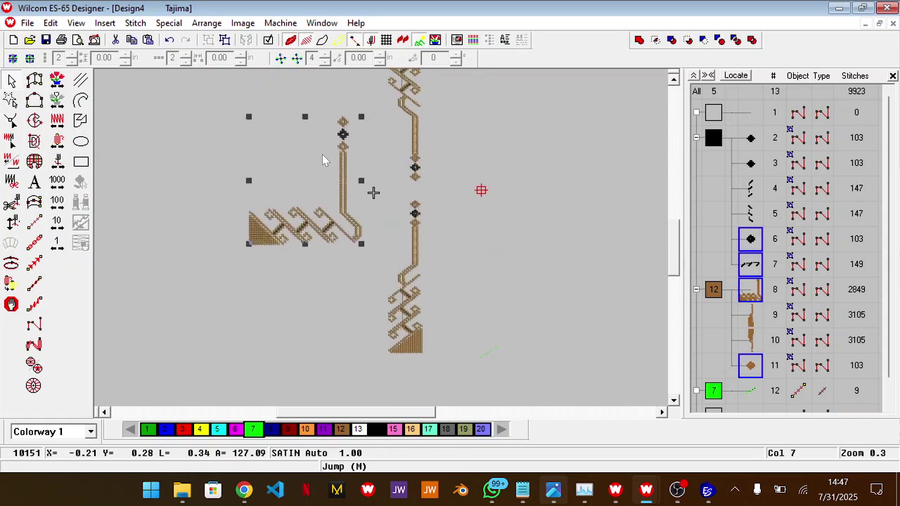
left_click(751, 393, "ctrl")
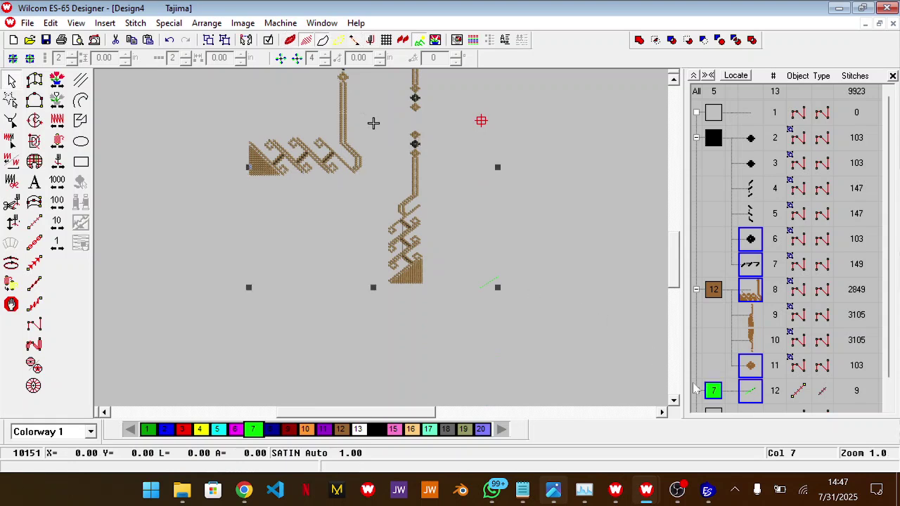
left_click(216, 23)
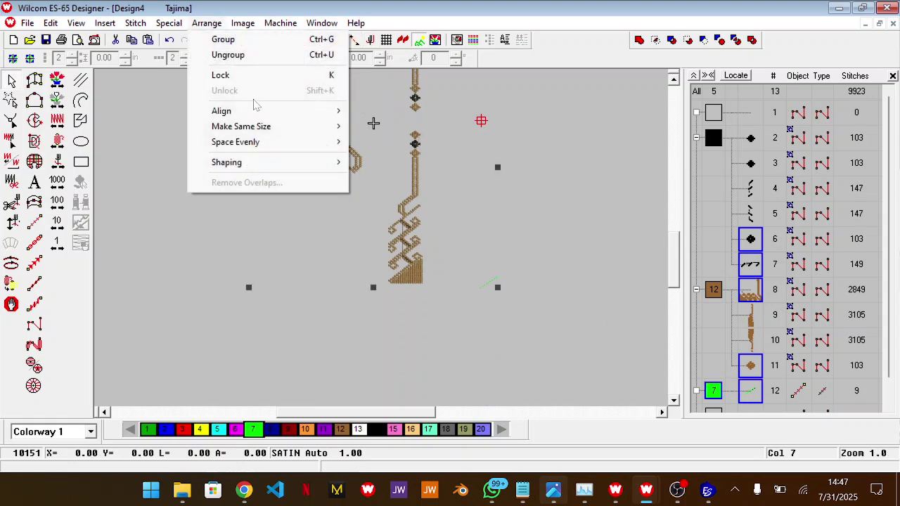
mouse_move(302, 121)
left_click(382, 204)
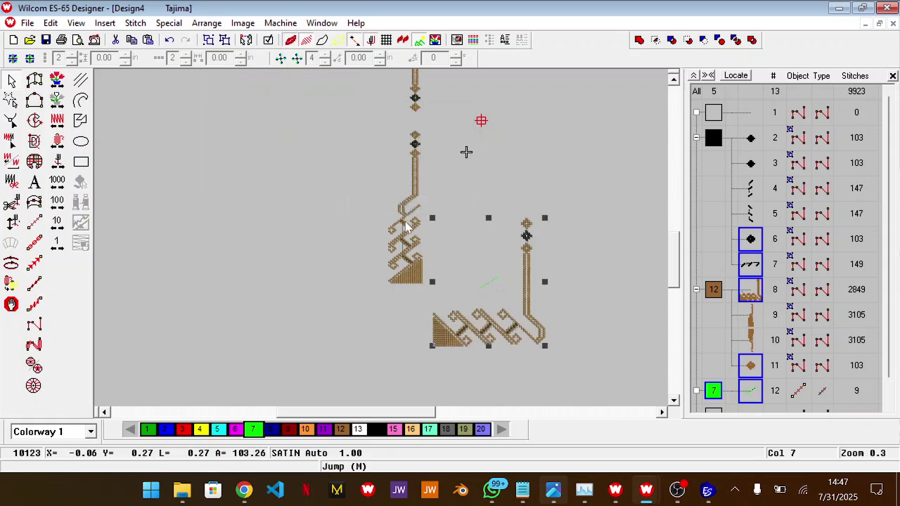
key("Escape")
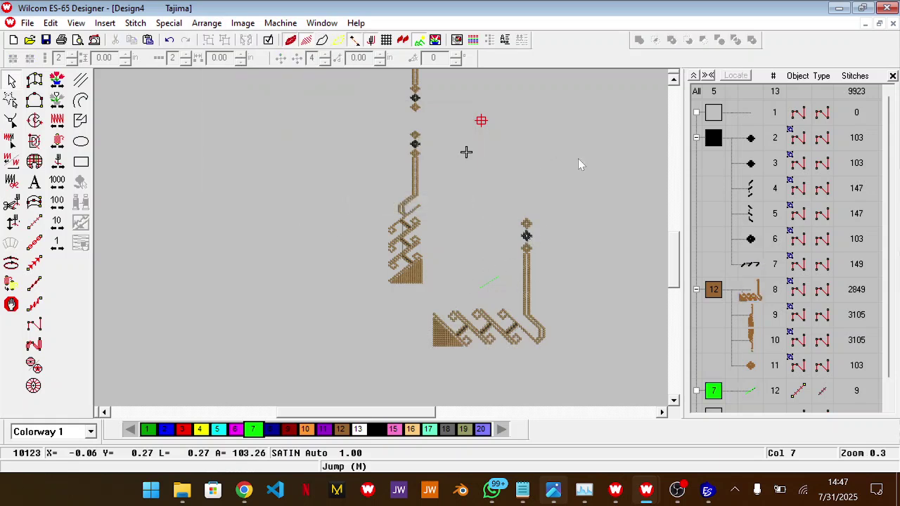
- Undo the corner motif's centre alignment and delete the green run-stitch line
left_click(493, 289)
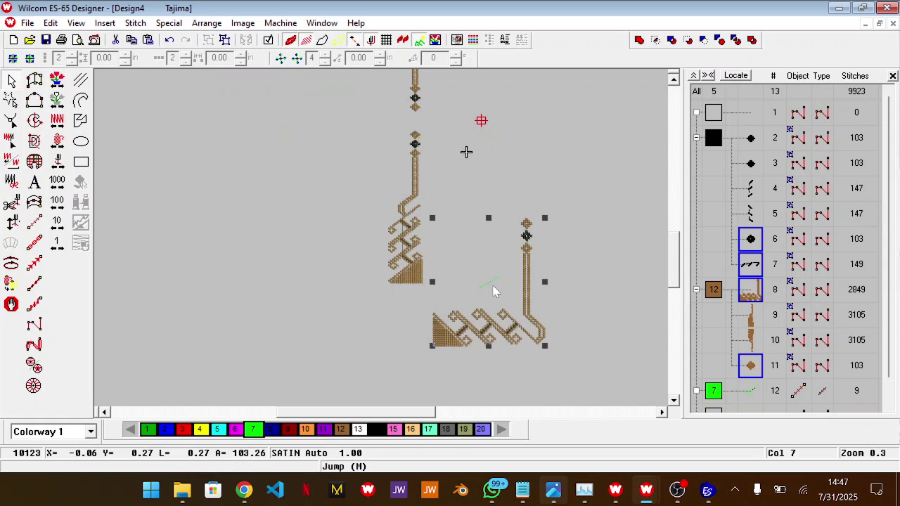
key("ctrl+z")
key("Escape")
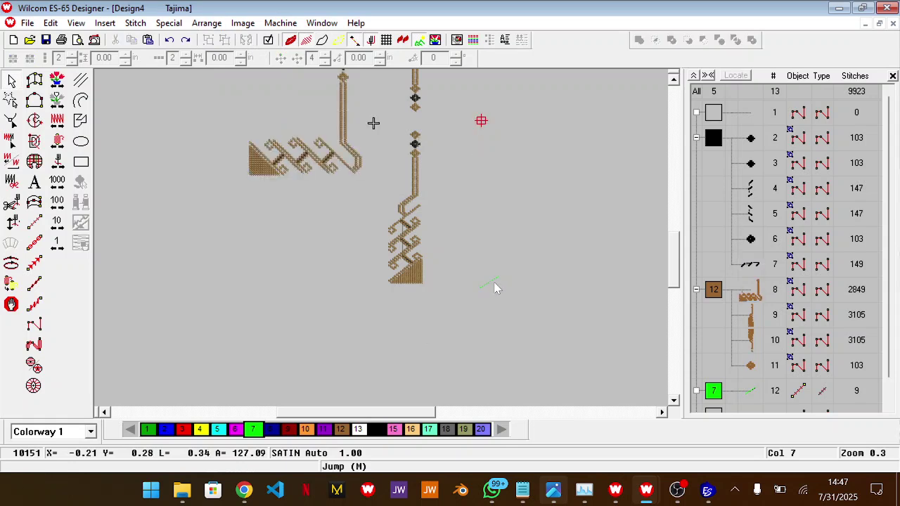
left_click(492, 285)
key("Delete")
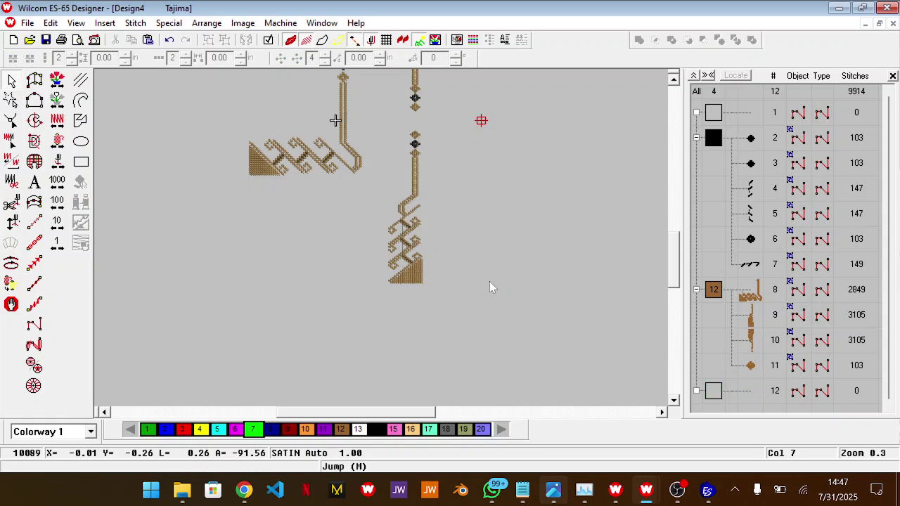
- Switch to EmbroideryStudio, move the rectangular patterned panel in Ad C41 to about X -5.4, Y 2.1 in, and undo the move
left_click(706, 492)
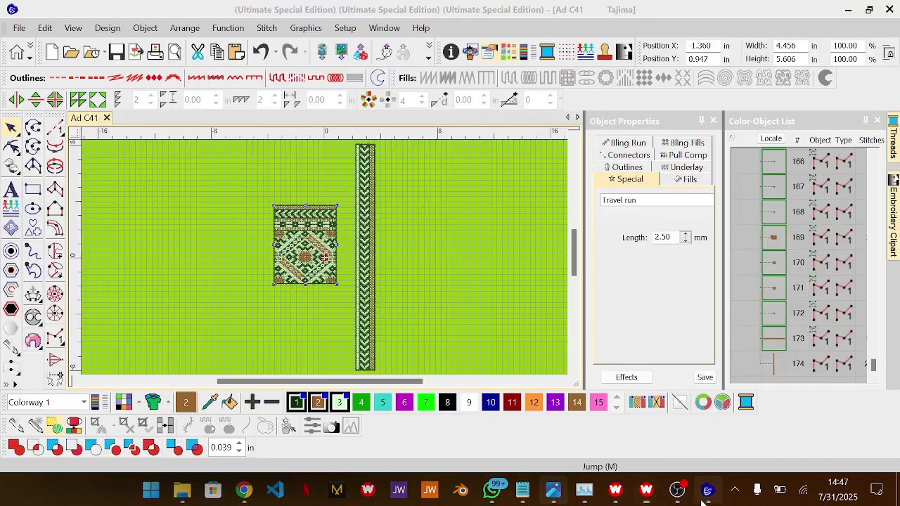
left_click(470, 237)
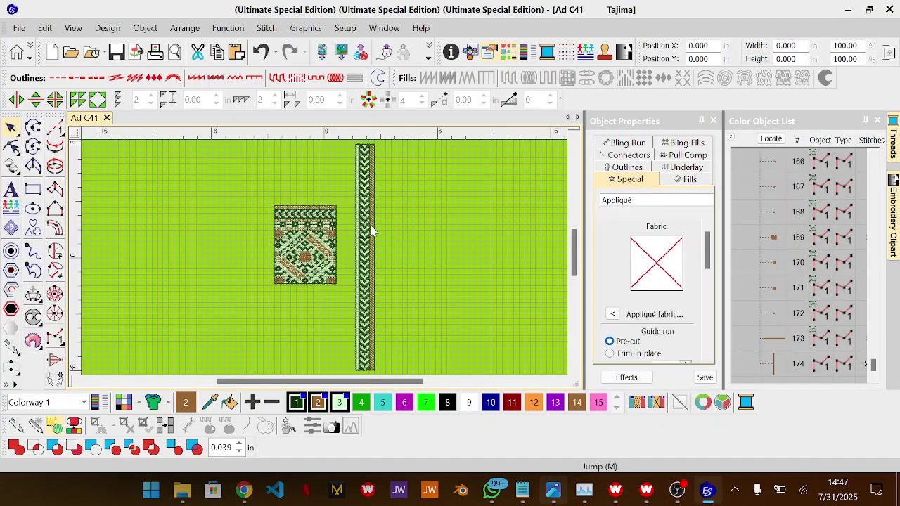
left_click_drag(306, 276, 249, 257)
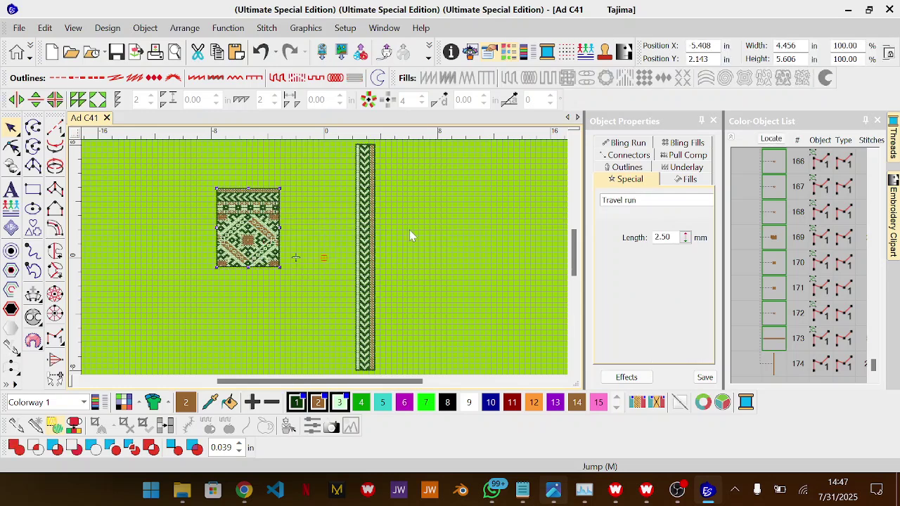
key("ctrl+z")
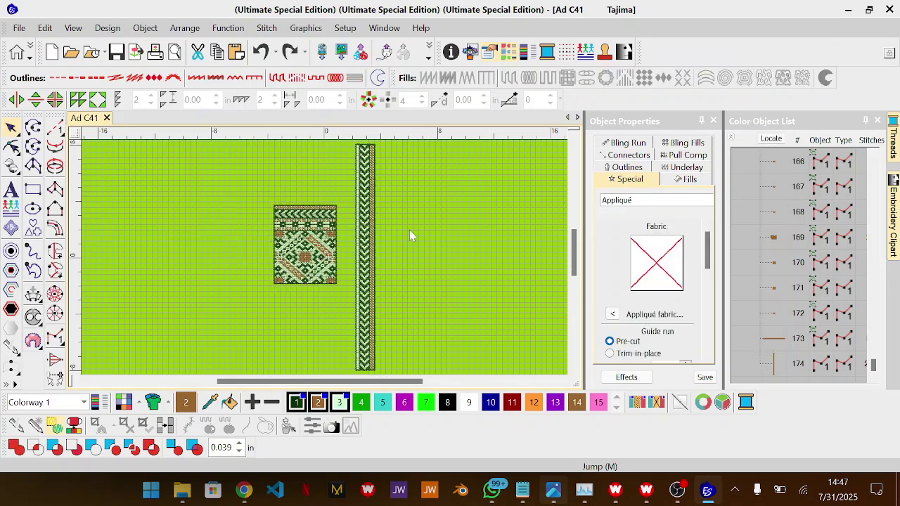